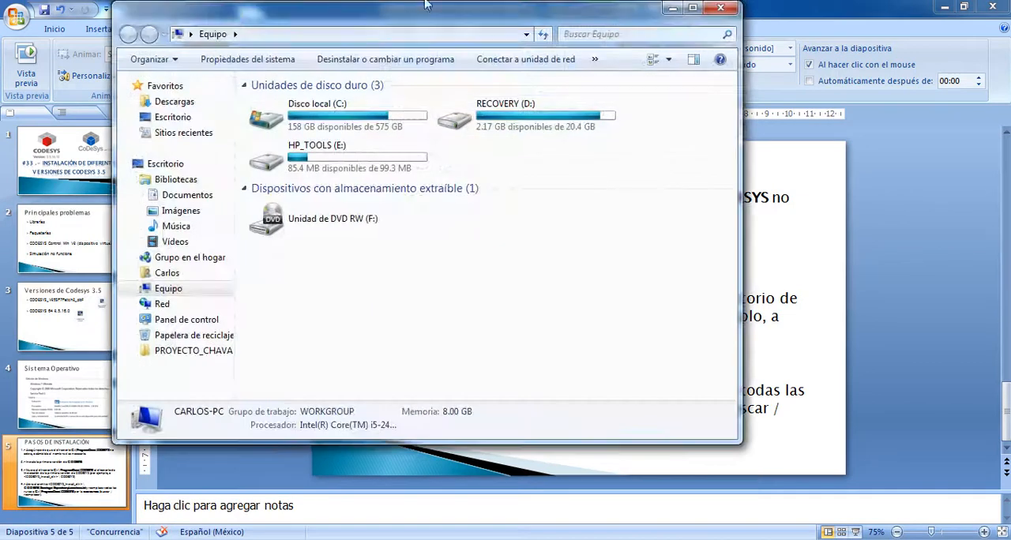
- Open local disk C: in a window wide enough to show its folders and select the ProgramData folder
left_click_drag(466, 25, 455, 14)
left_click_drag(729, 171, 474, 178)
double_click(284, 139)
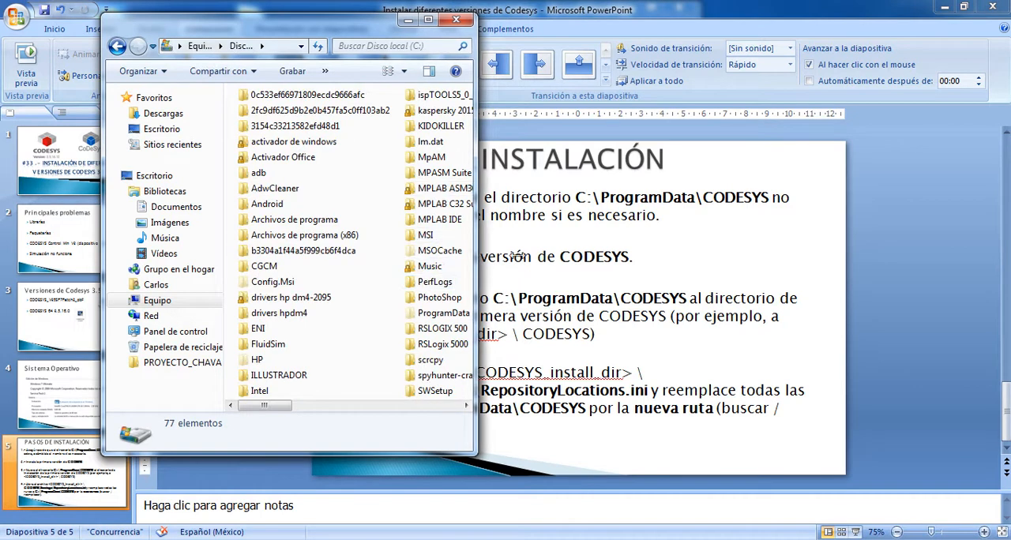
left_click_drag(473, 253, 591, 255)
left_click(449, 314)
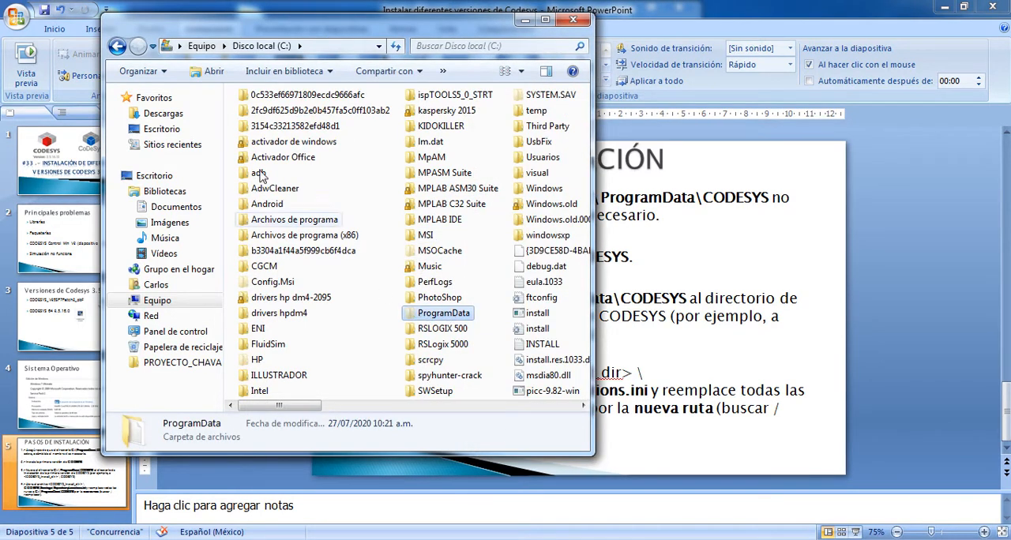
- Change the folder view options to not show hidden files, folders or drives, and apply the setting
left_click(161, 75)
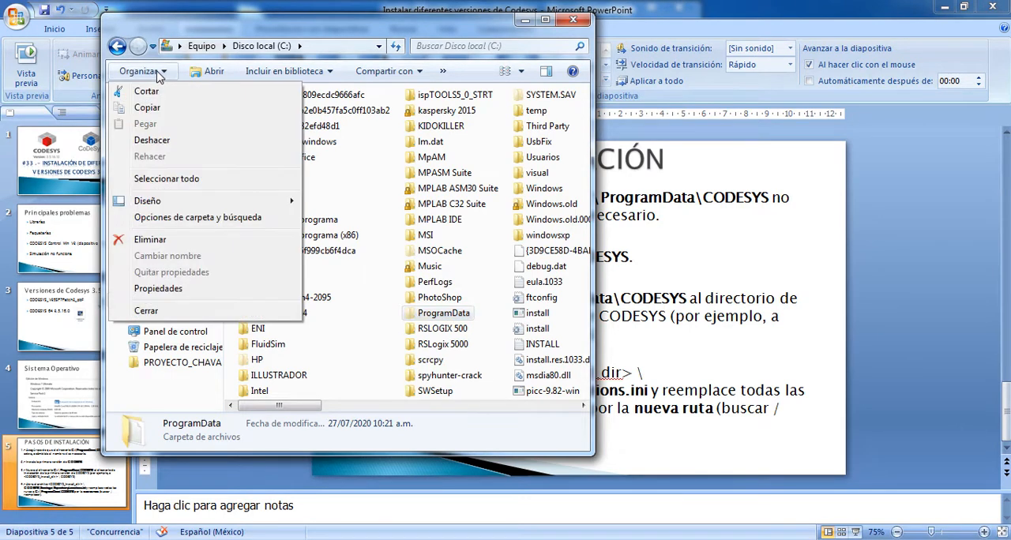
left_click(192, 224)
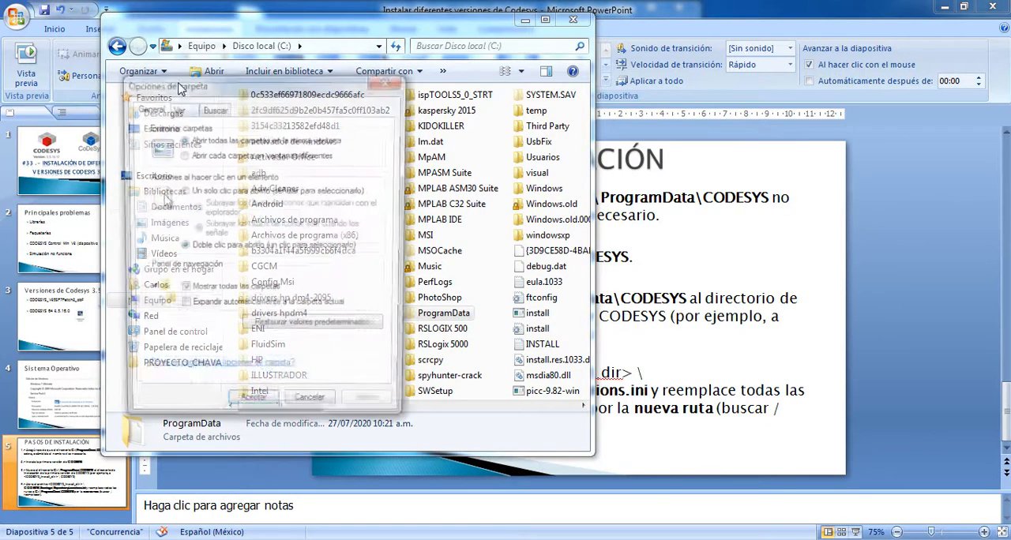
left_click(177, 107)
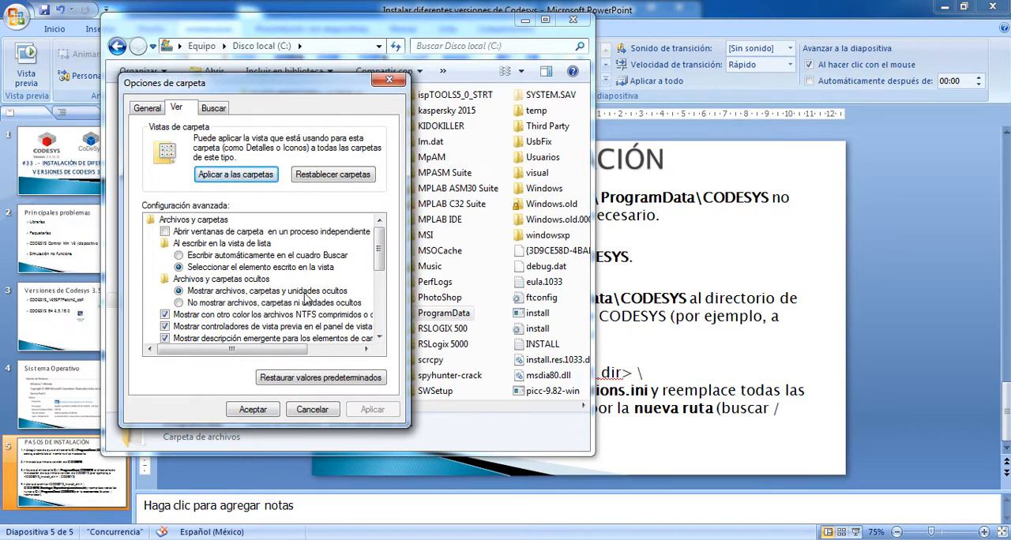
left_click(207, 303)
left_click(354, 411)
left_click_drag(357, 90, 299, 105)
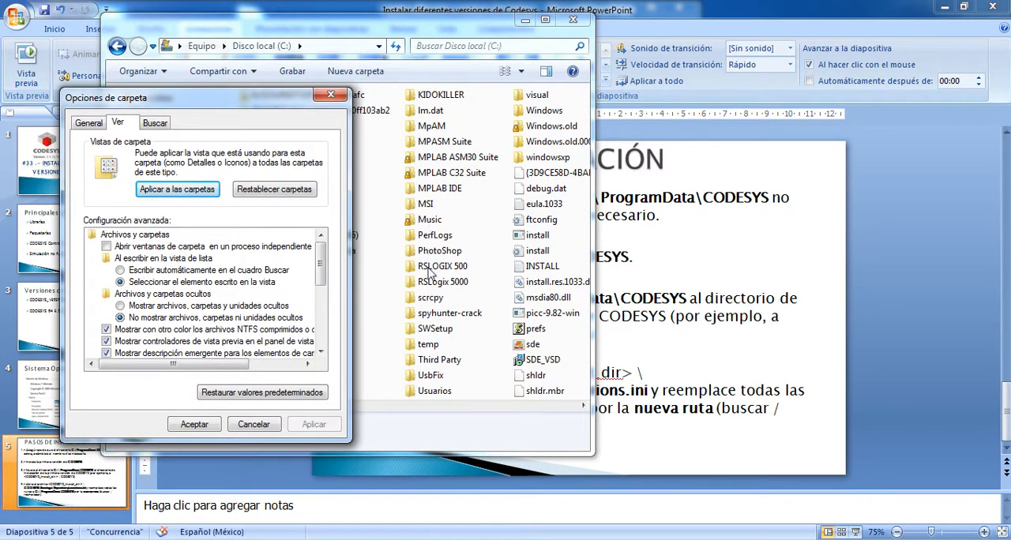
- Set the folder view options to show hidden files, folders and drives, apply the setting and close the options
left_click(129, 306)
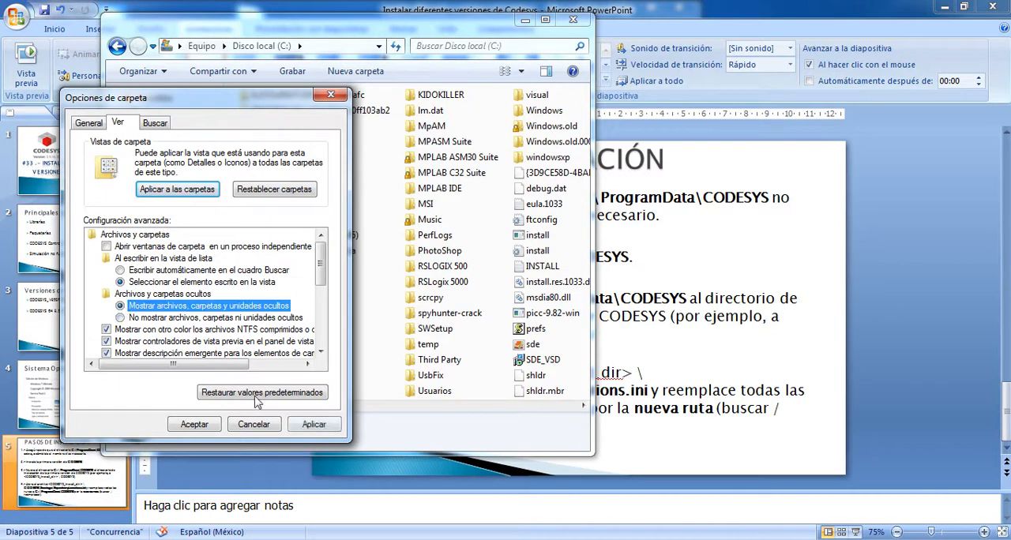
left_click(313, 424)
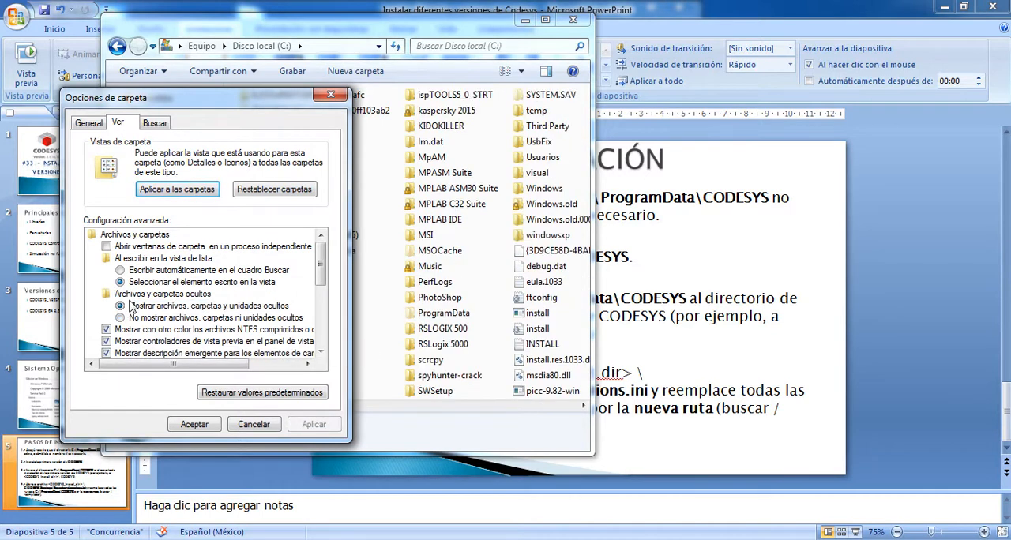
left_click(194, 425)
- Open the ProgramData folder on drive C: and display its full path
double_click(443, 315)
left_click_drag(457, 22, 421, 63)
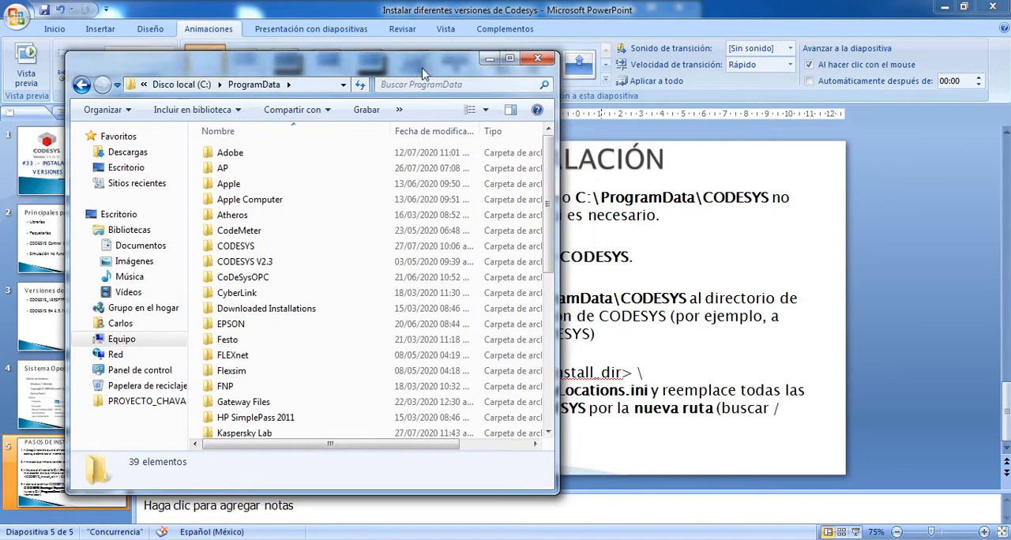
left_click(312, 84)
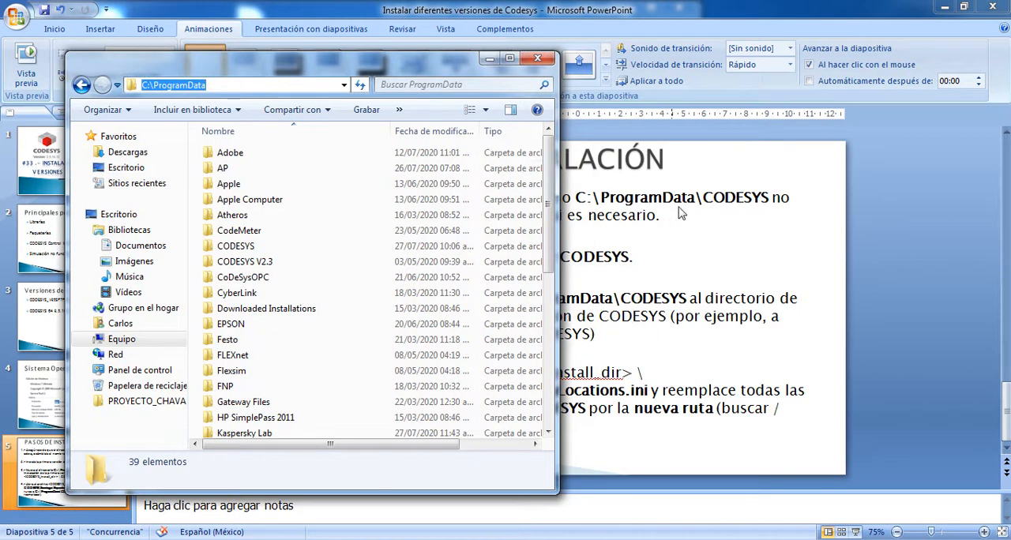
- Check the contents of the CODESYS folder in ProgramData and delete that folder
double_click(236, 247)
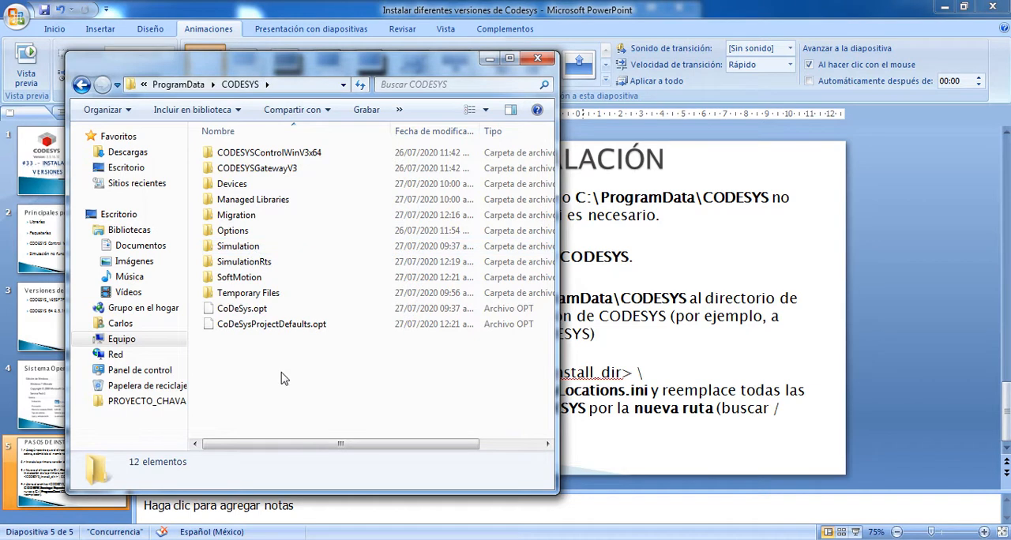
key("BackSpace")
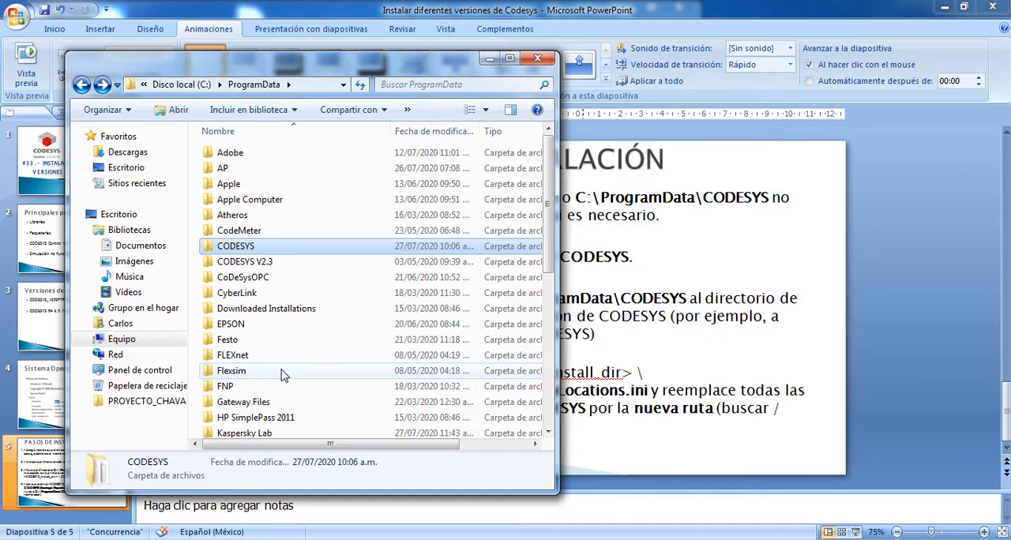
key("Delete")
key("Return")
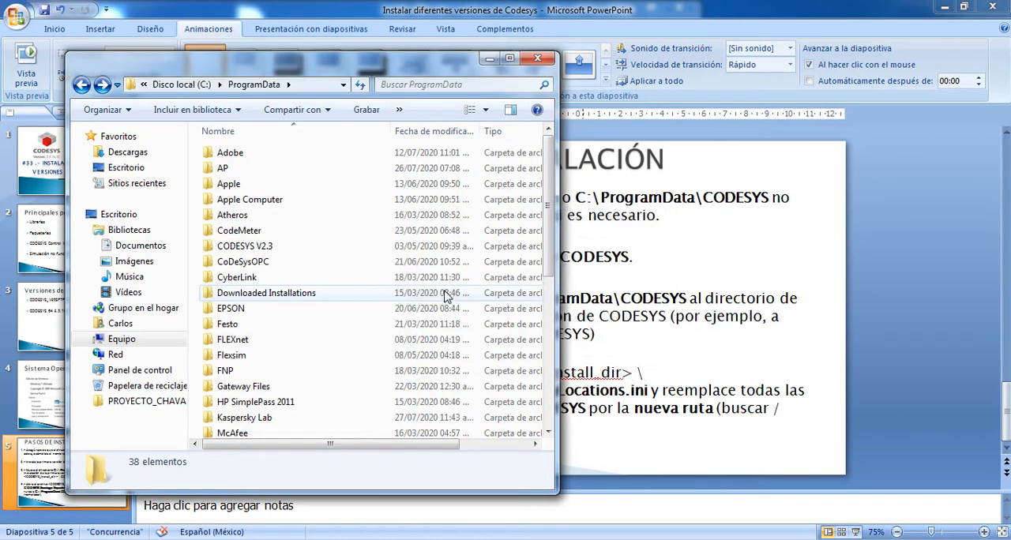
- Switch back to the PowerPoint slide and highlight the instruction about installing the first CODESYS version
left_click(490, 62)
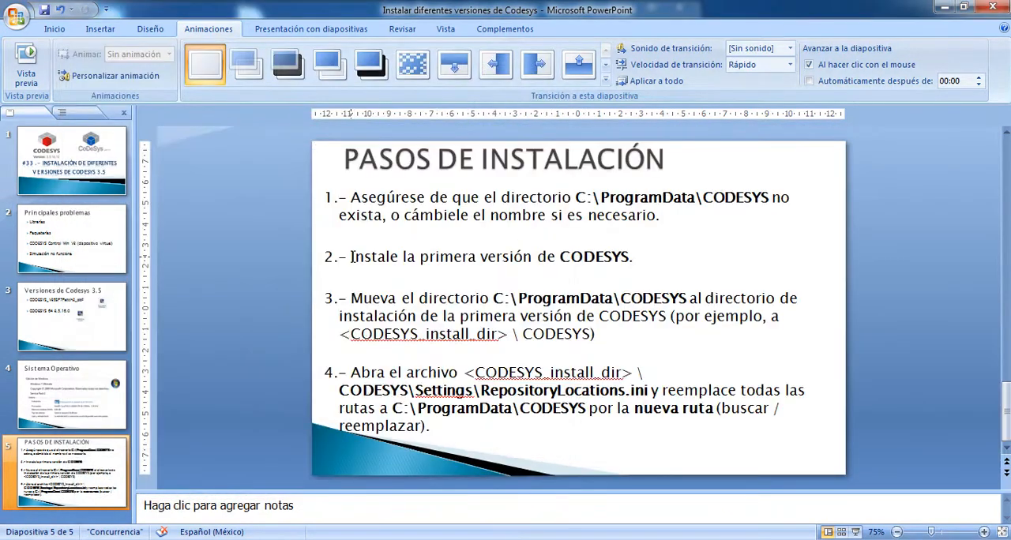
left_click_drag(350, 257, 637, 260)
left_click(640, 258)
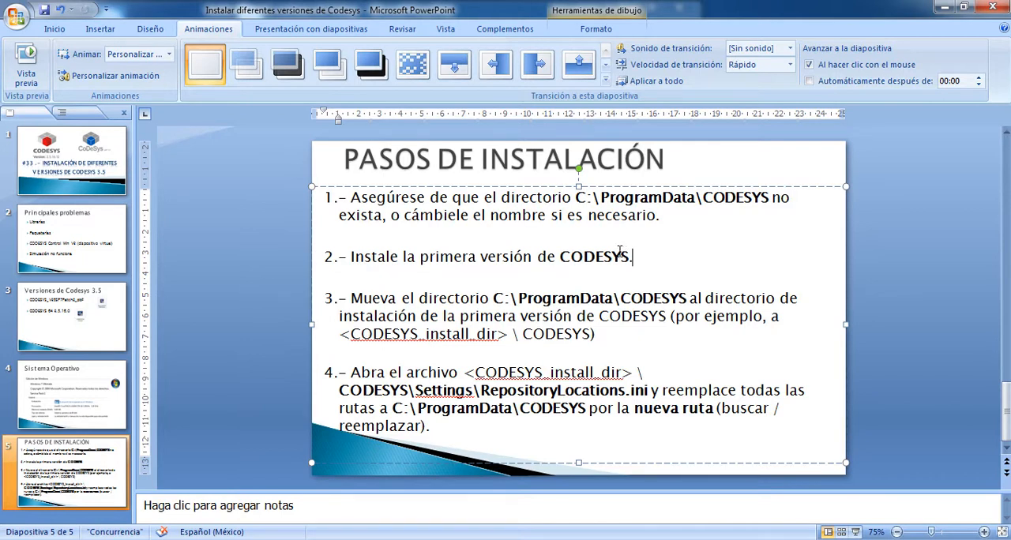
- Open the CODESYS_V35SP7Patch2_pbF folder inside Documents > CoDeSys 3.5 and select the Setup_CODESYSV35SP7Patch2 application
left_click(130, 539)
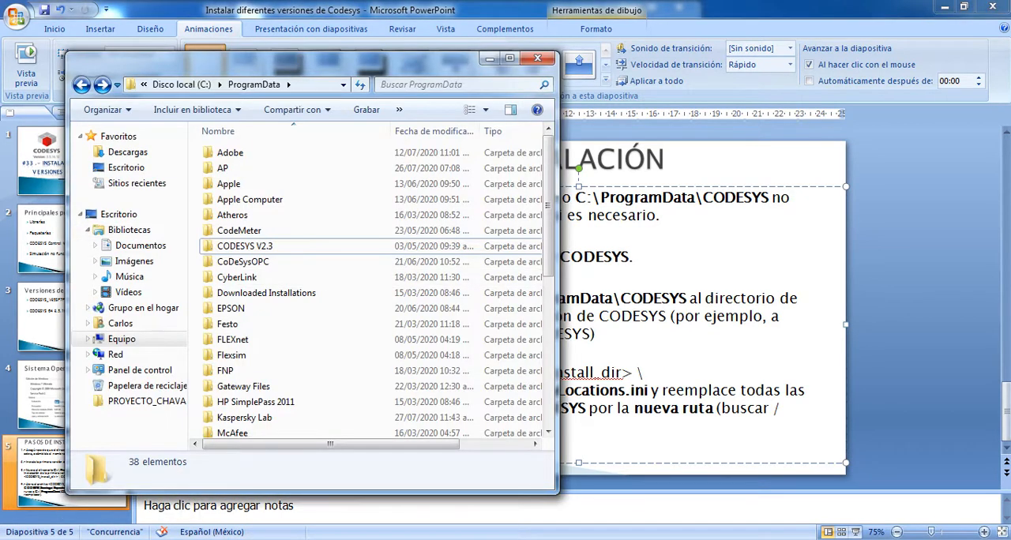
left_click(19, 539)
left_click(211, 258)
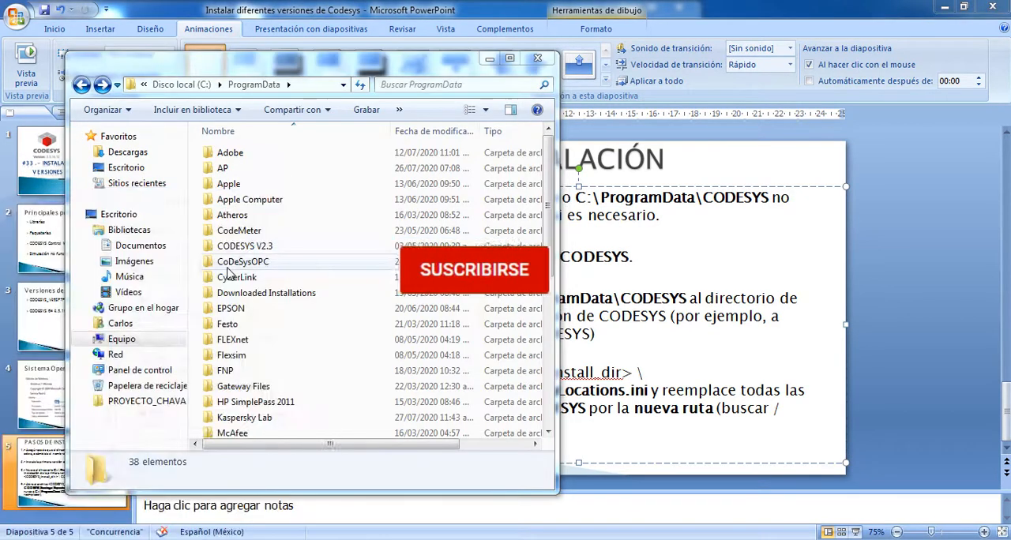
double_click(525, 75)
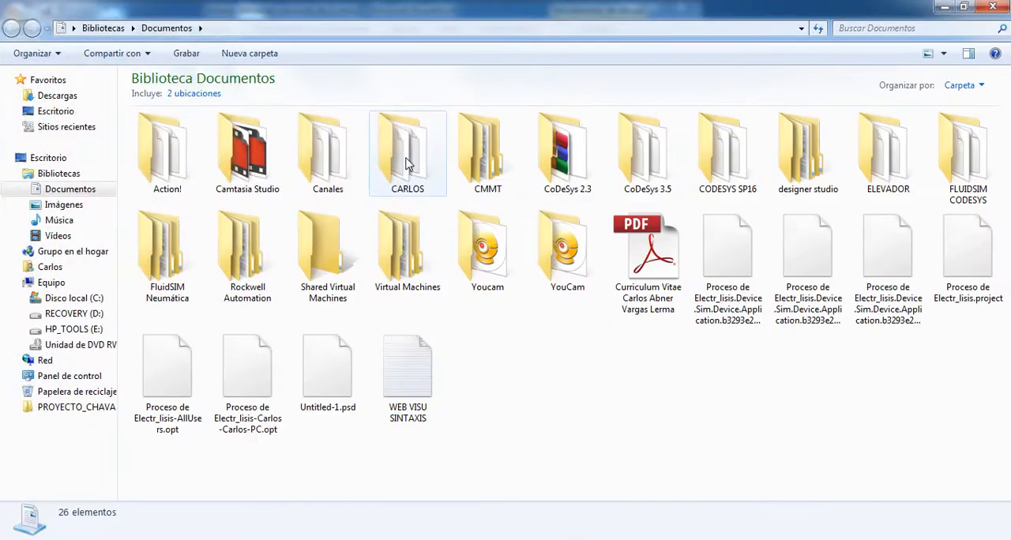
double_click(650, 160)
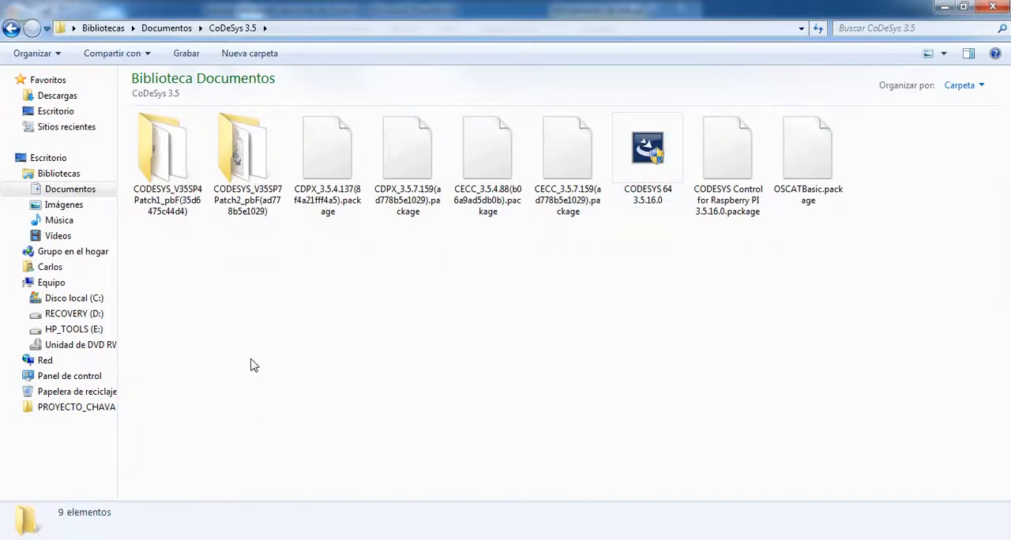
double_click(247, 158)
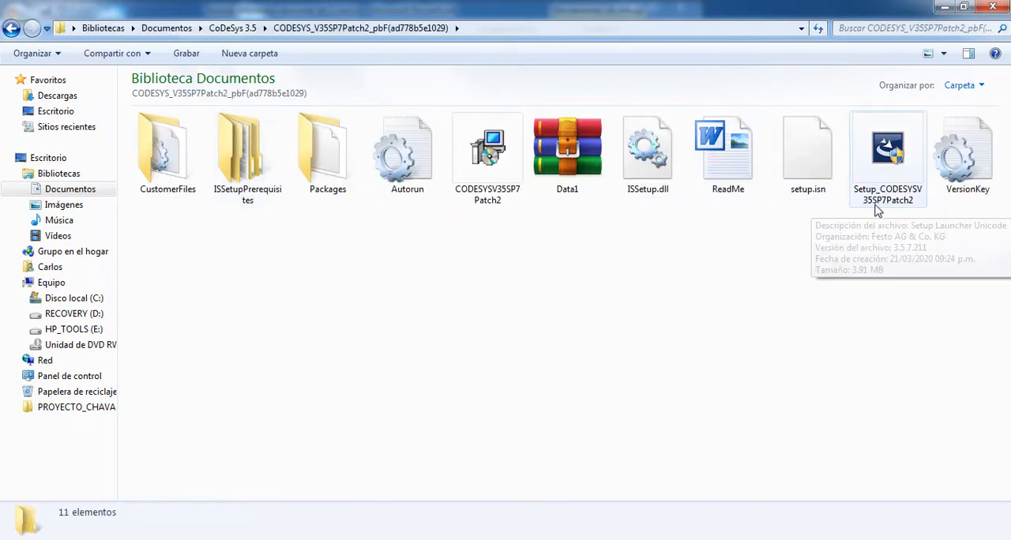
left_click(898, 164)
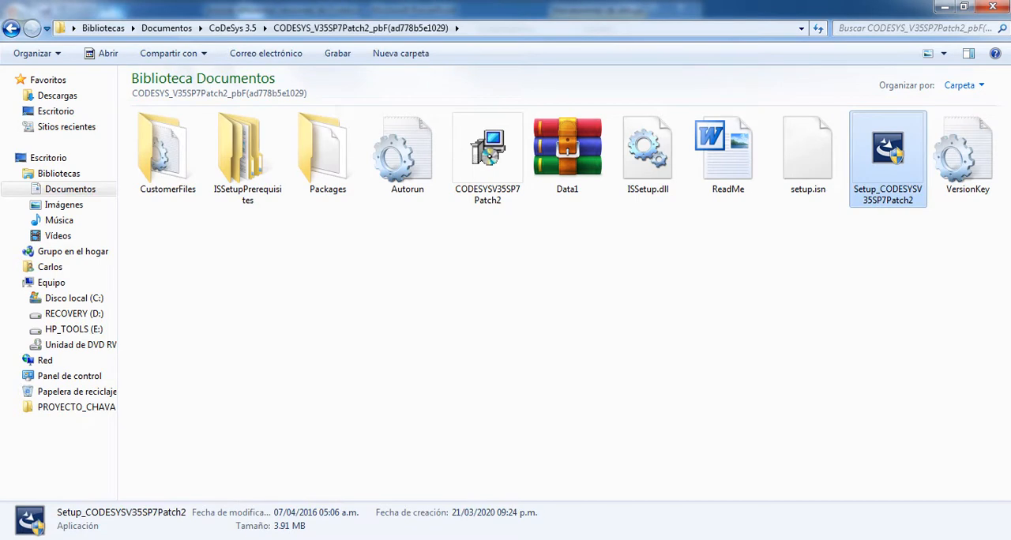
- Switch to Chrome, search Google for "festo portal" and open Festo's Mexican technical support portal
left_click(150, 537)
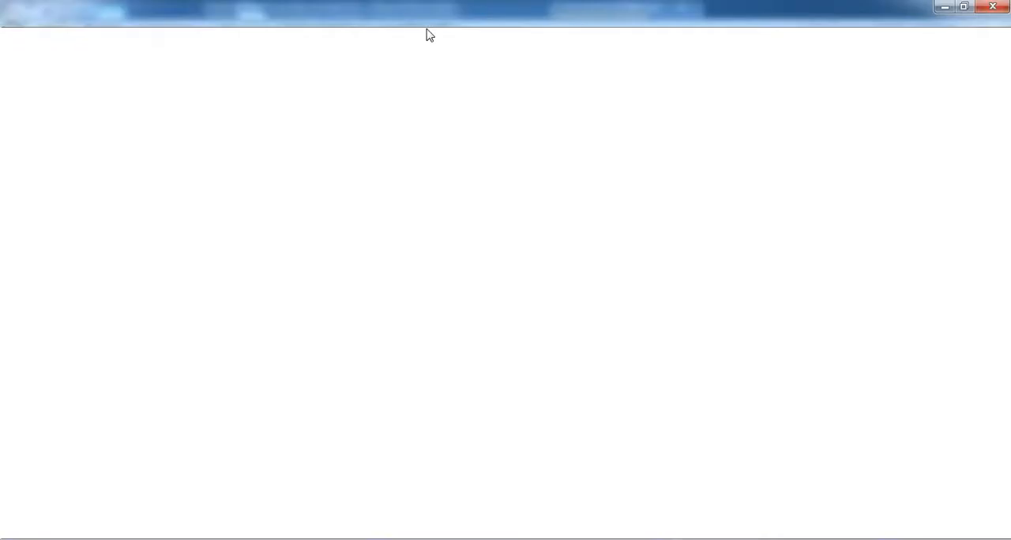
left_click(273, 36)
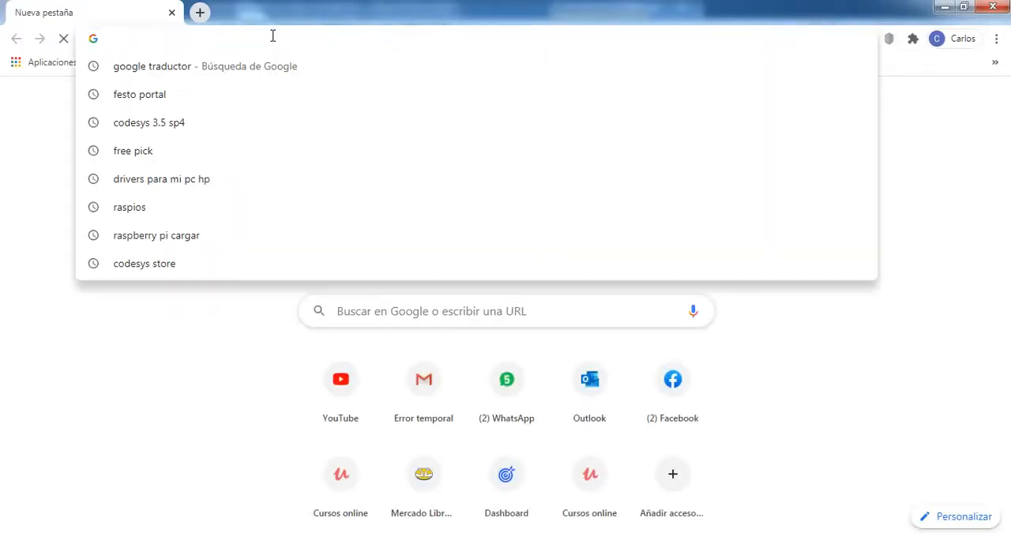
type("FESTO")
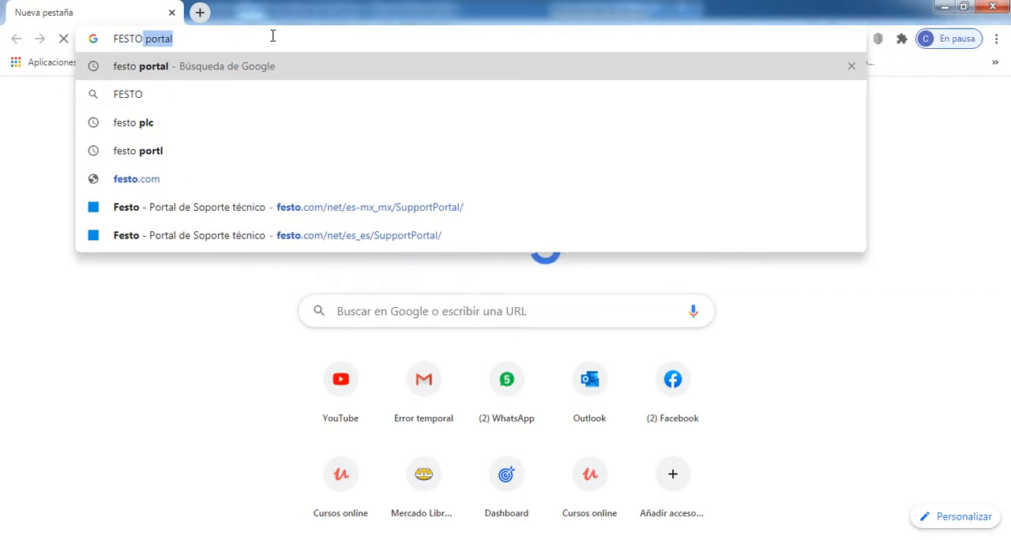
key("Return")
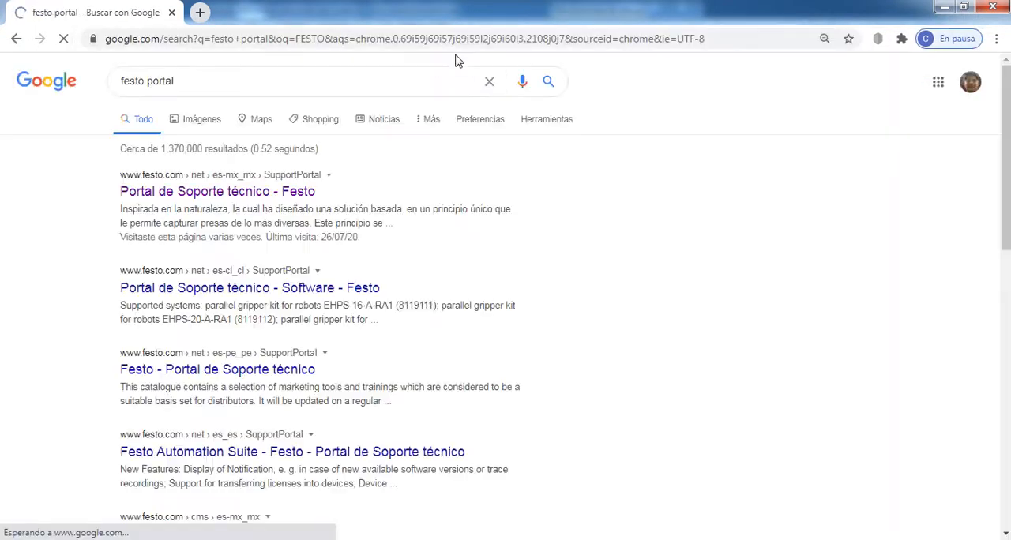
left_click(183, 198)
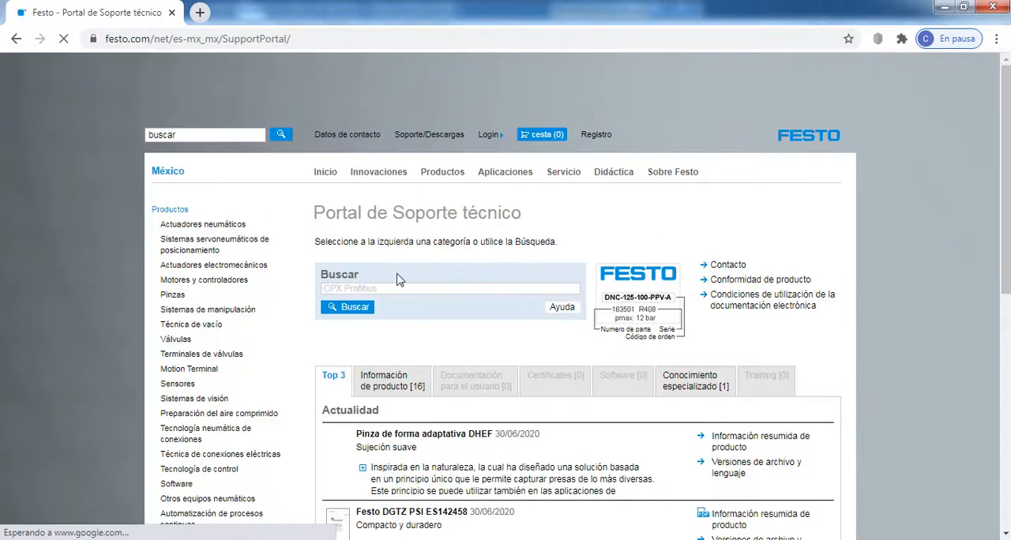
- Search the Festo support portal for CODESYS and show the software results
left_click_drag(325, 212, 433, 268)
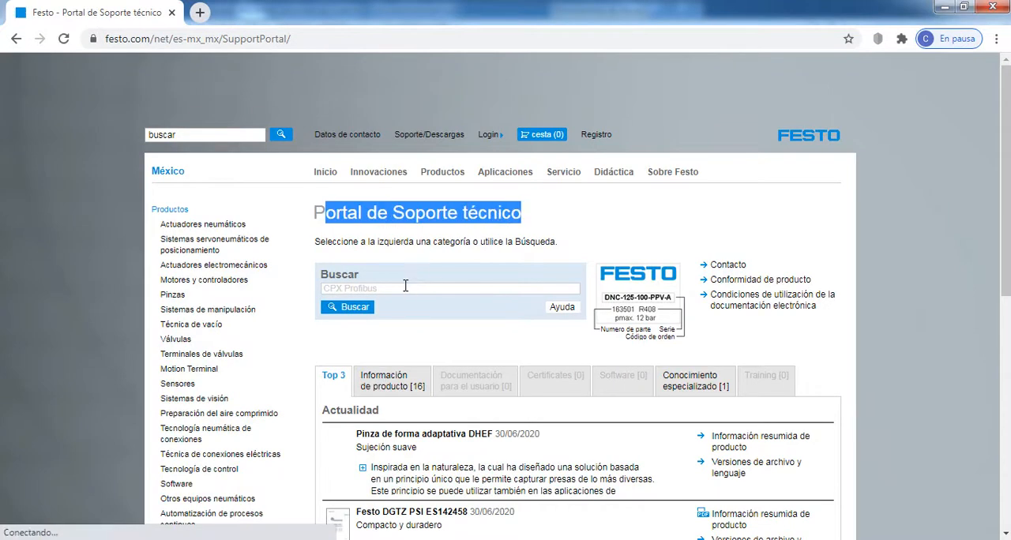
left_click(405, 288)
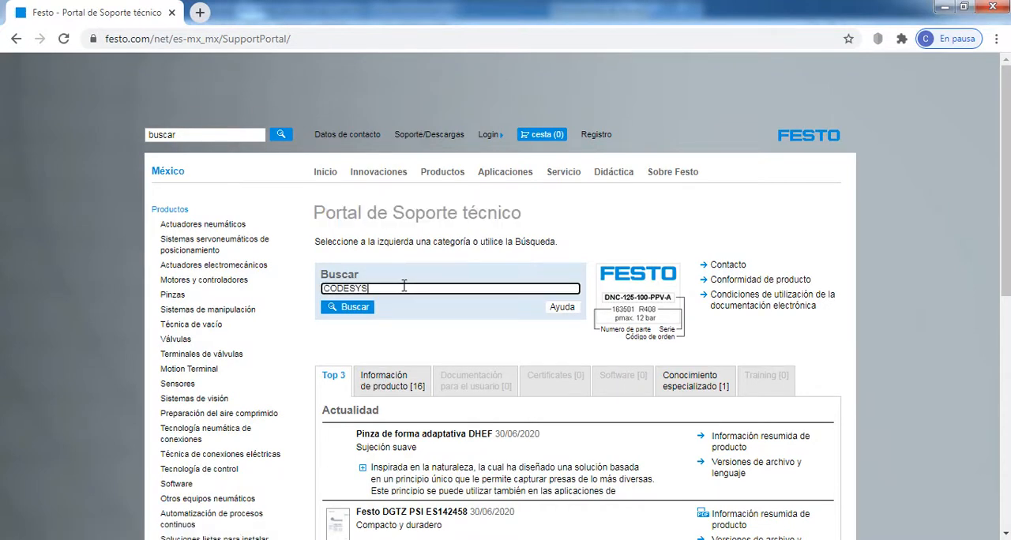
left_click(358, 310)
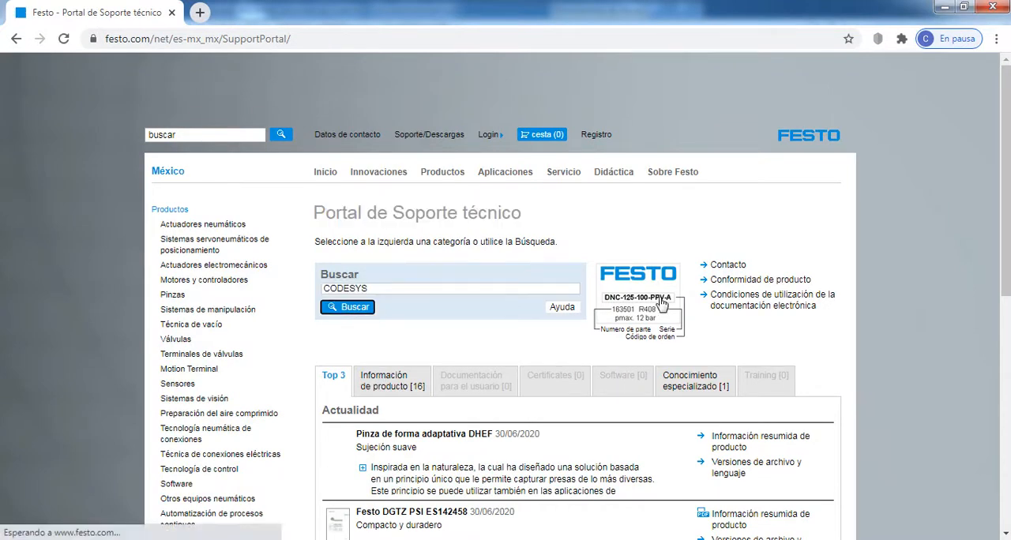
left_click(639, 381)
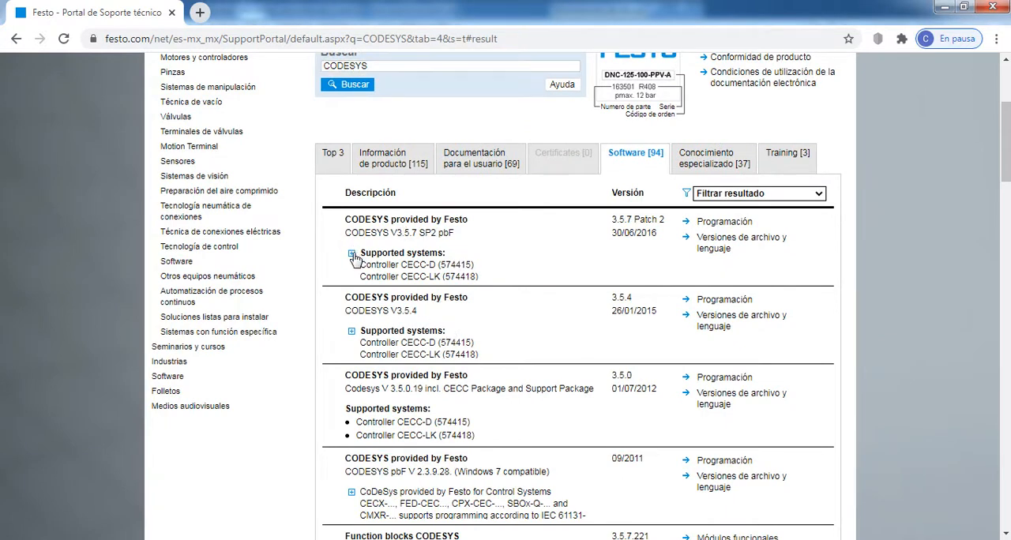
- Examine the supported systems and requirements of the CODESYS V3.5.7 SP2 pbF entry and highlight its title
left_click(352, 254)
scroll(466, 305, "down", 2)
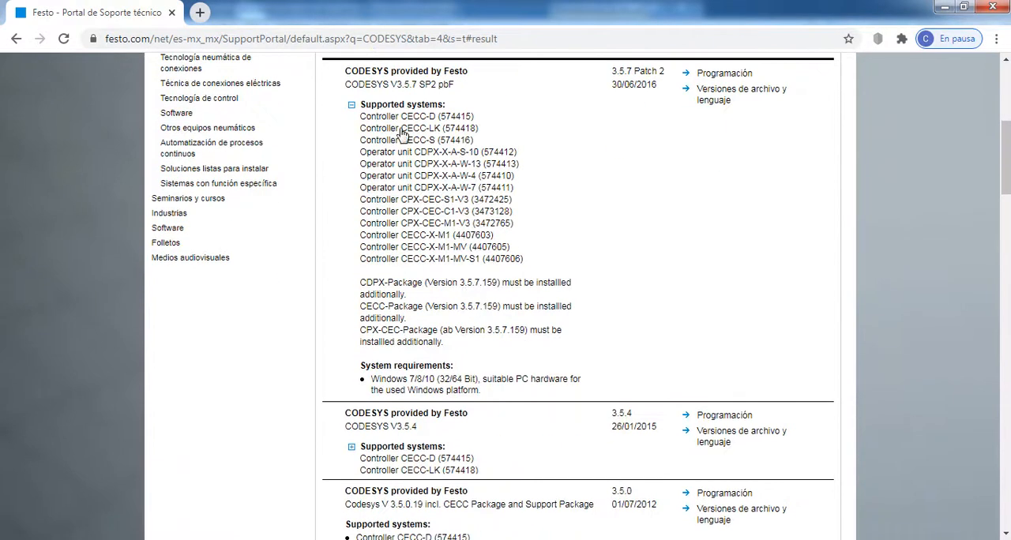
left_click_drag(343, 88, 457, 95)
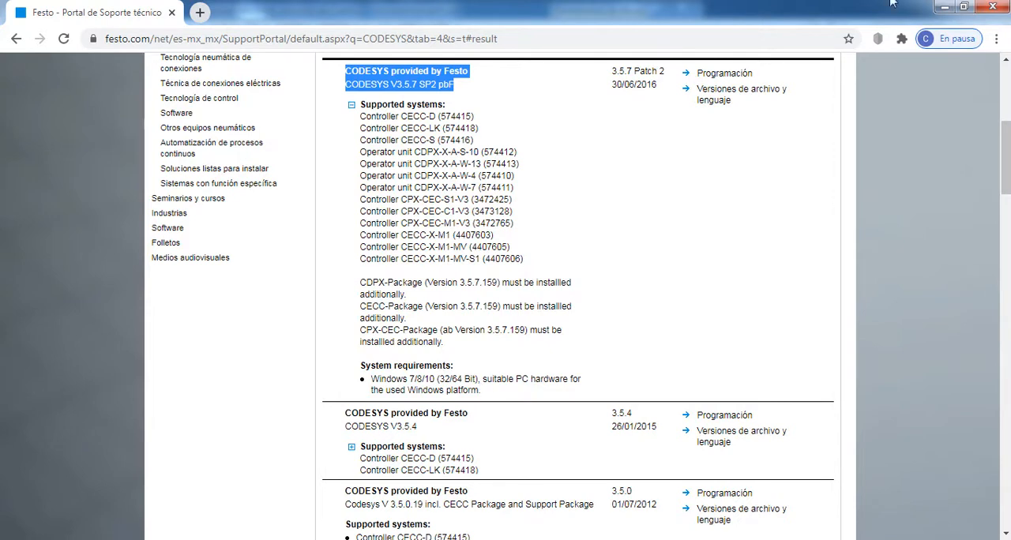
- Return to the installer folder in Windows Explorer and run Setup_CODESYSV35SP7Patch2 as administrator
left_click(945, 7)
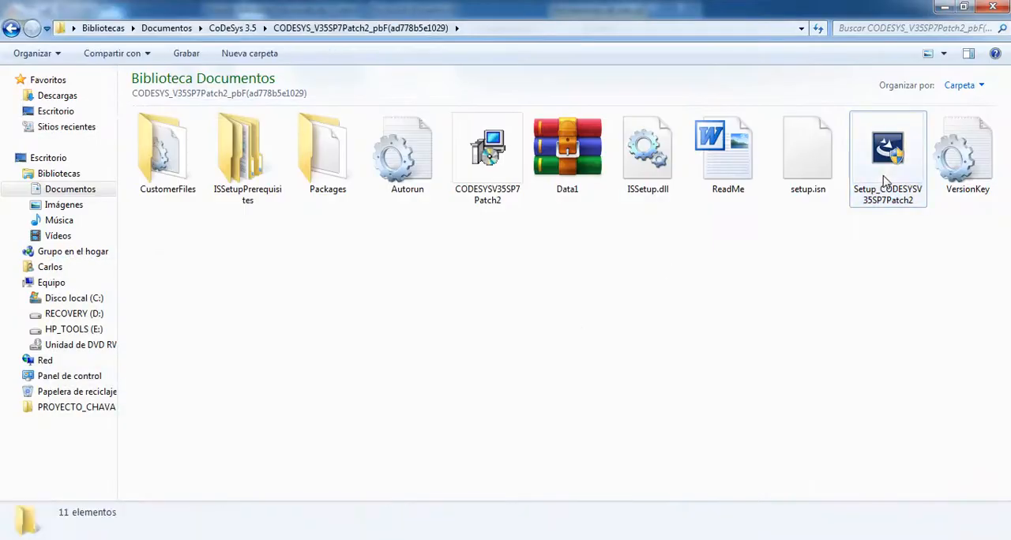
left_click(890, 165)
right_click(890, 164)
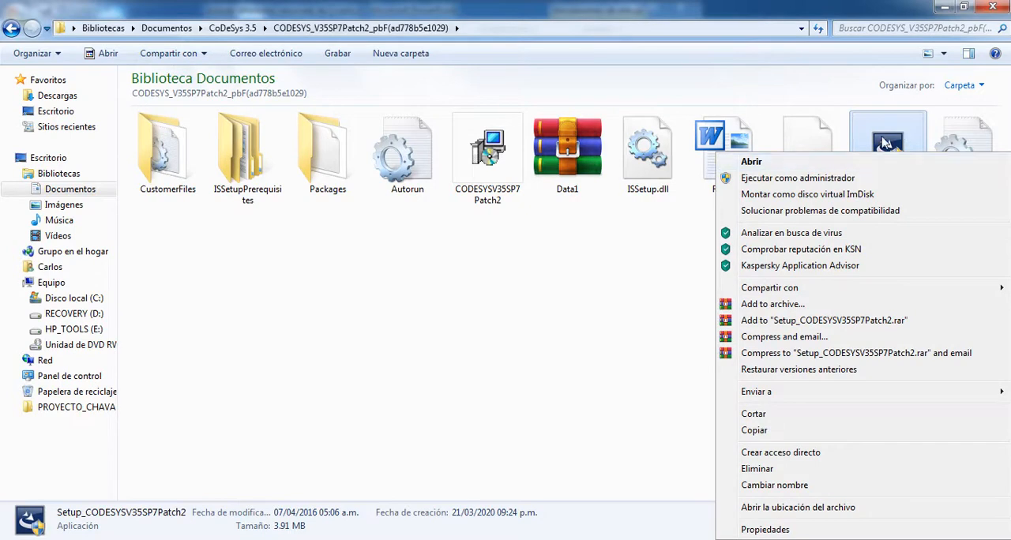
left_click(770, 181)
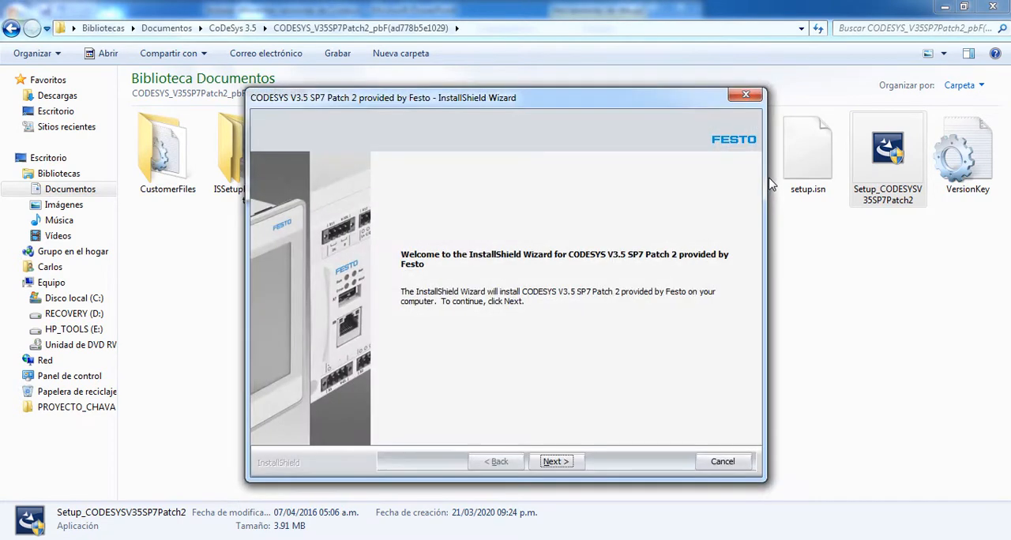
- Accept the license agreement, keep C:\Program Files (x86)\Festo\CODESYSV3\ as the destination, and leave all six CODESYS features selected for installation
left_click(565, 456)
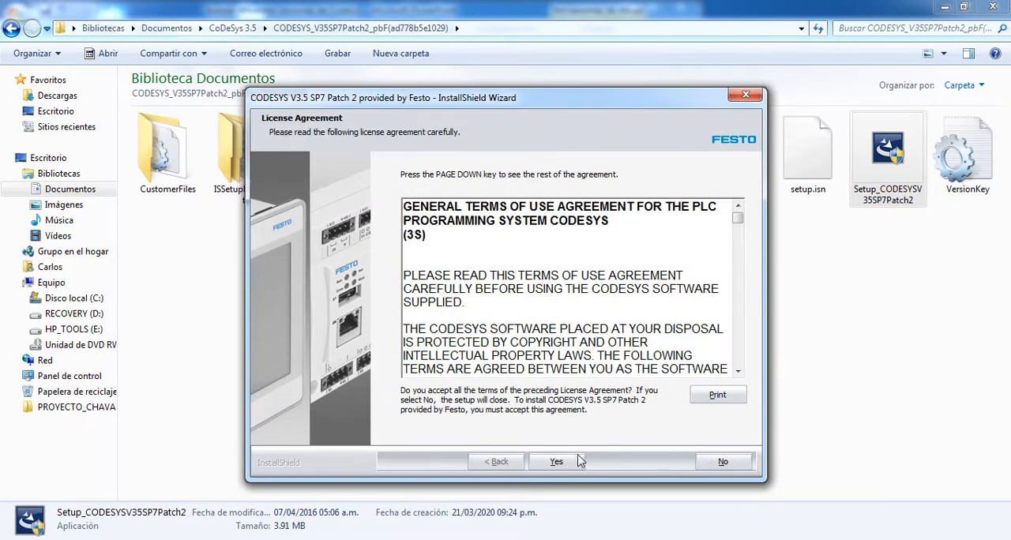
left_click(554, 462)
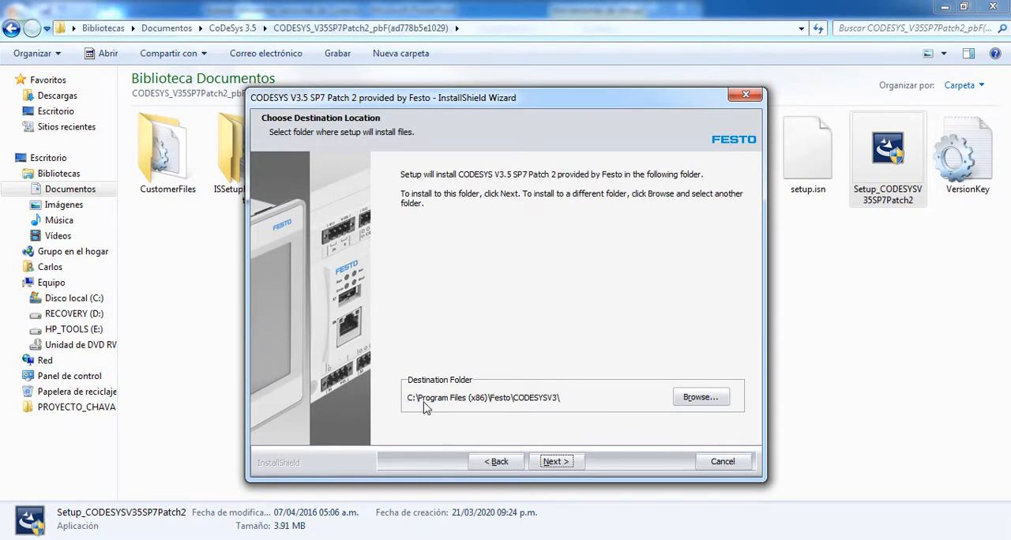
left_click(556, 463)
left_click(367, 292)
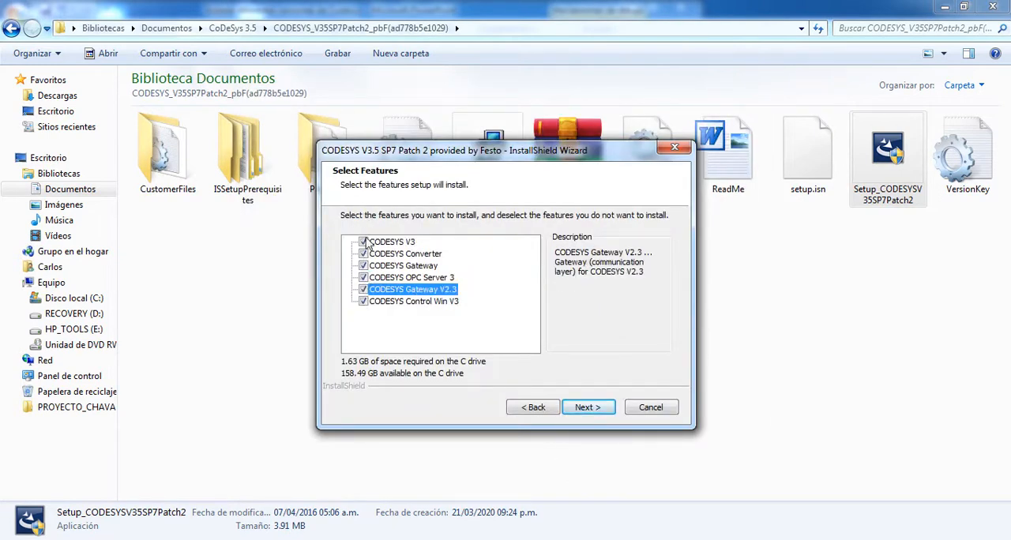
left_click(596, 412)
- Keep the program folder Festo Software\CODESYS V3, start copying the files, and finish the installation wizard
left_click_drag(520, 237, 378, 231)
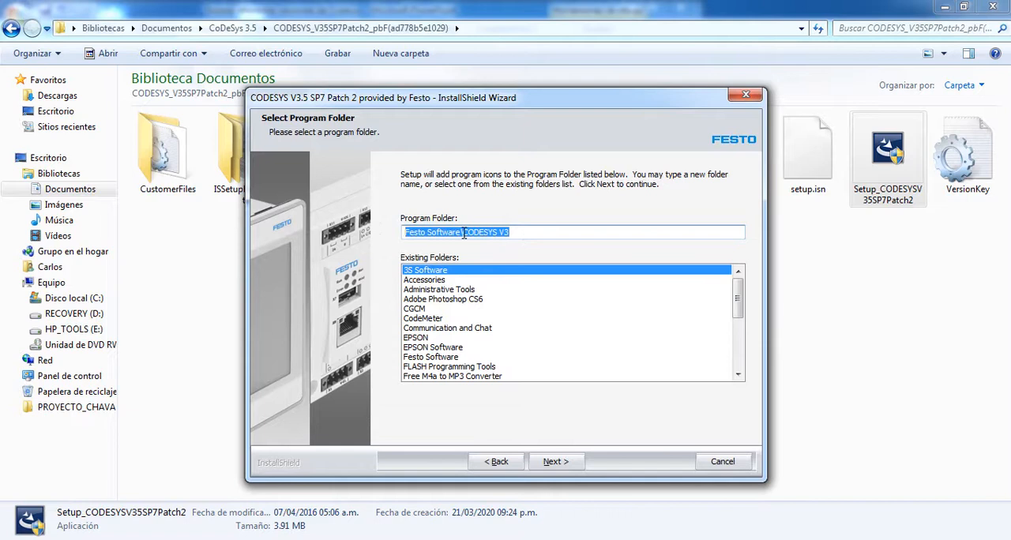
left_click(512, 236)
left_click(553, 463)
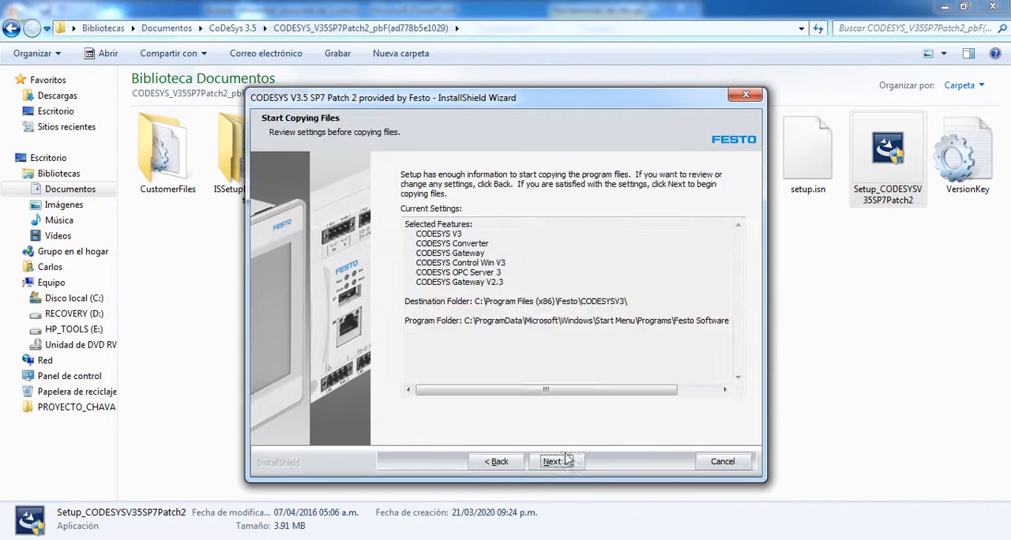
left_click(568, 464)
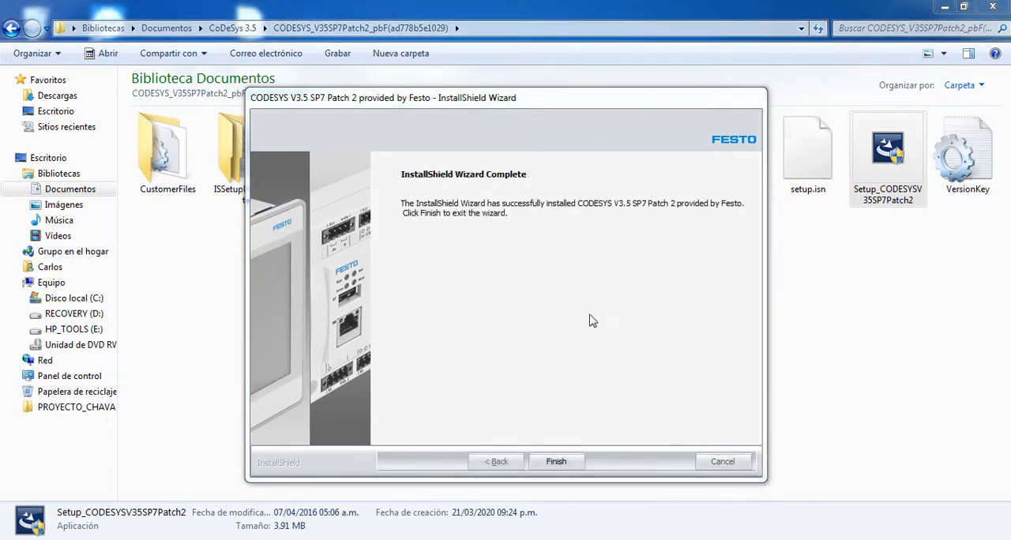
left_click(557, 463)
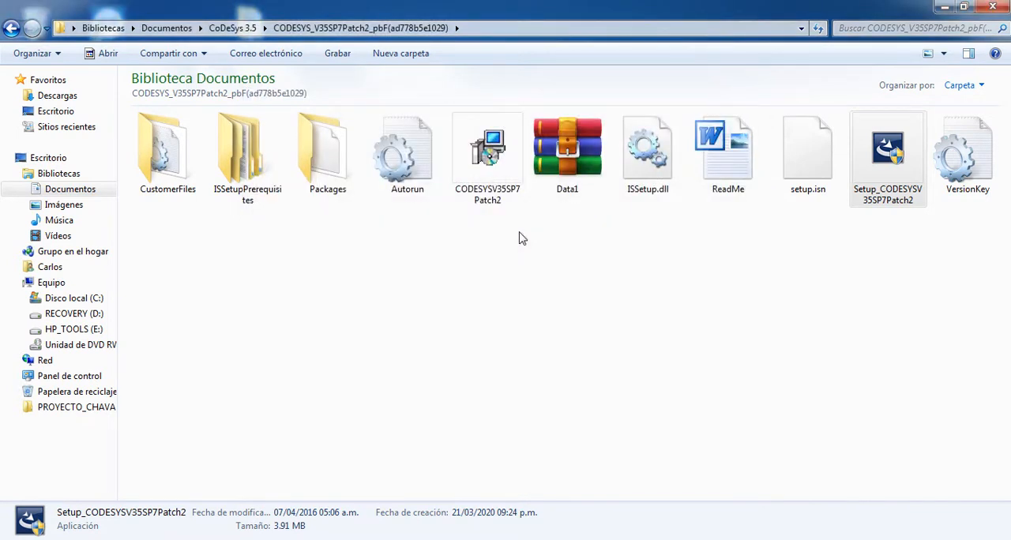
- Show the desktop and locate the CODESYS V3.5 SP7 Patch 2 pbf shortcut
left_click(1009, 539)
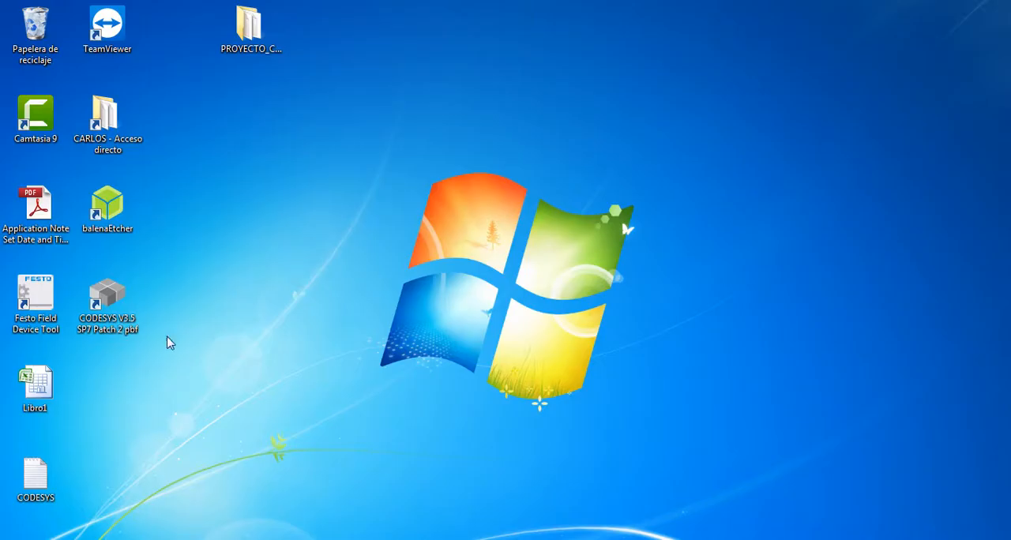
left_click(114, 302)
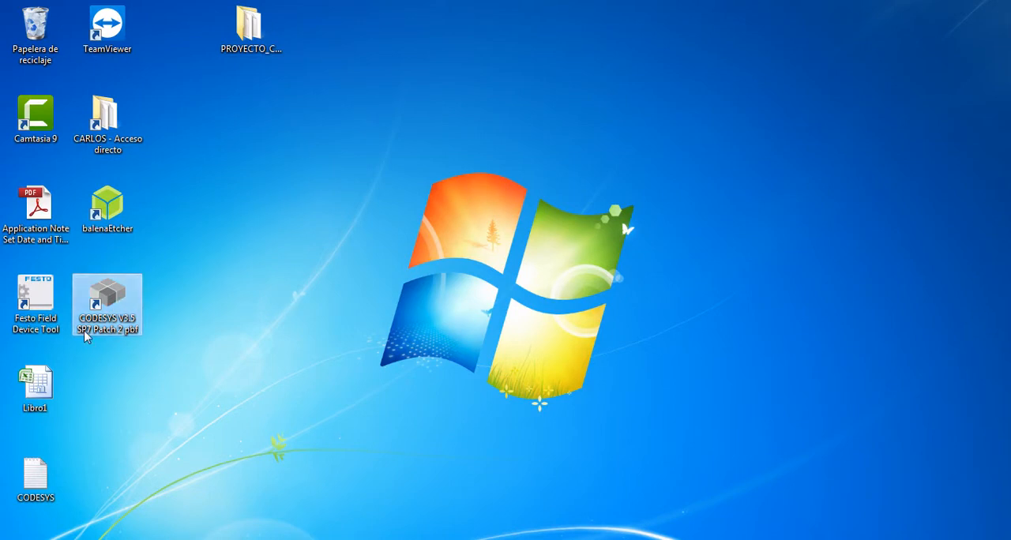
left_click(331, 328)
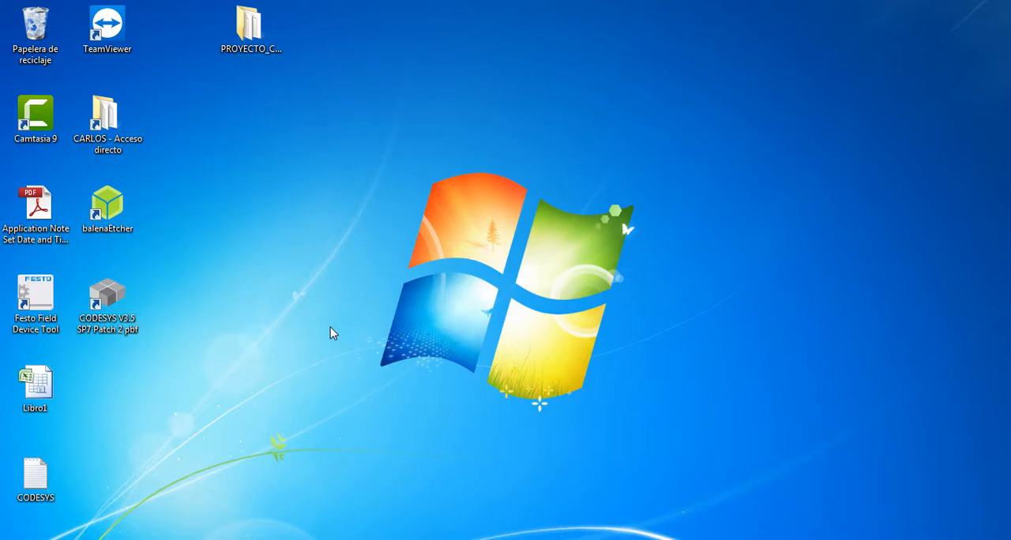
- Switch to PowerPoint and highlight "Mueva el directorio" in step 3 of the installation instructions
left_click(288, 539)
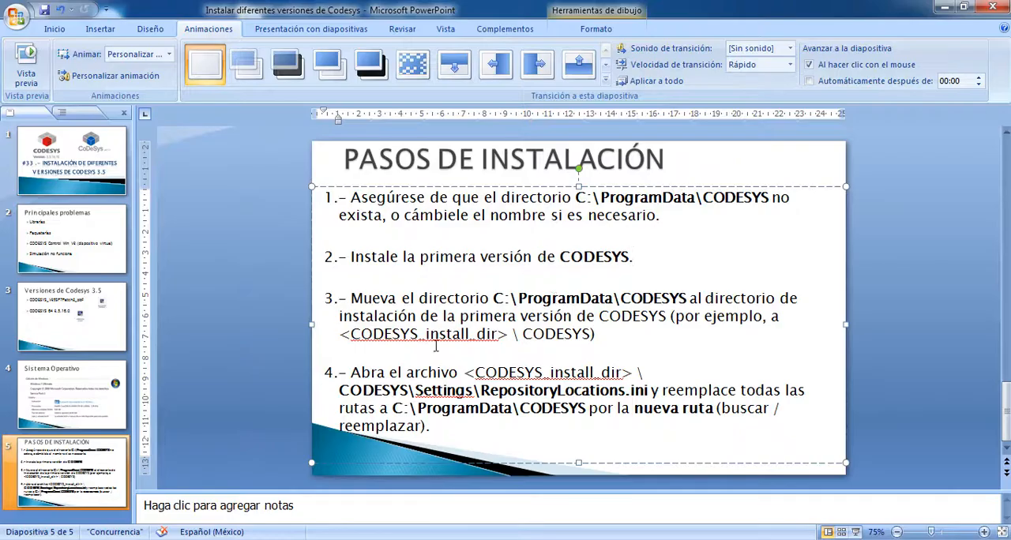
left_click_drag(352, 297, 493, 302)
left_click(494, 304)
- Switch to the ProgramData window in Windows Explorer, navigate from Equipo to C:\ProgramData, and open its CODESYS folder
mouse_move(110, 537)
left_click(91, 507)
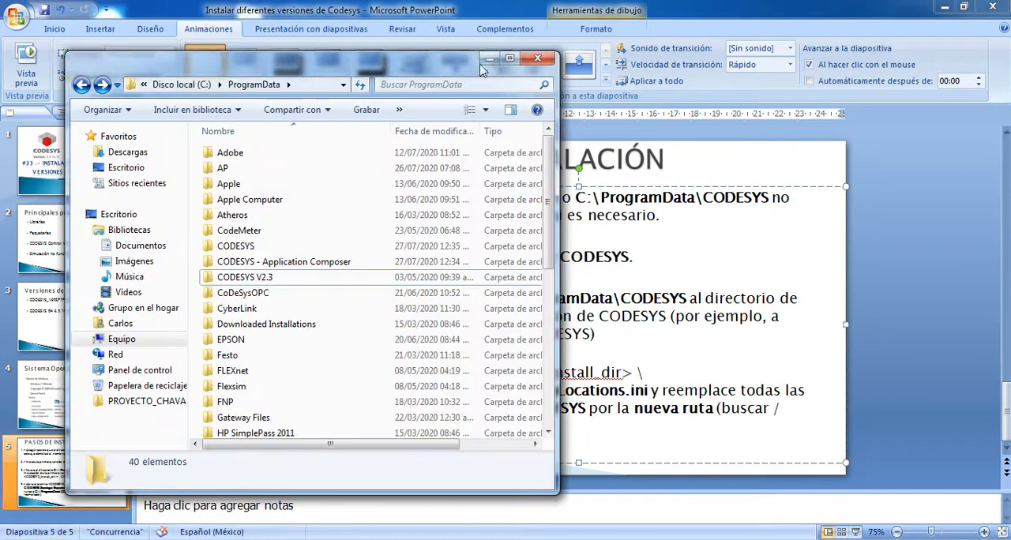
left_click(521, 51)
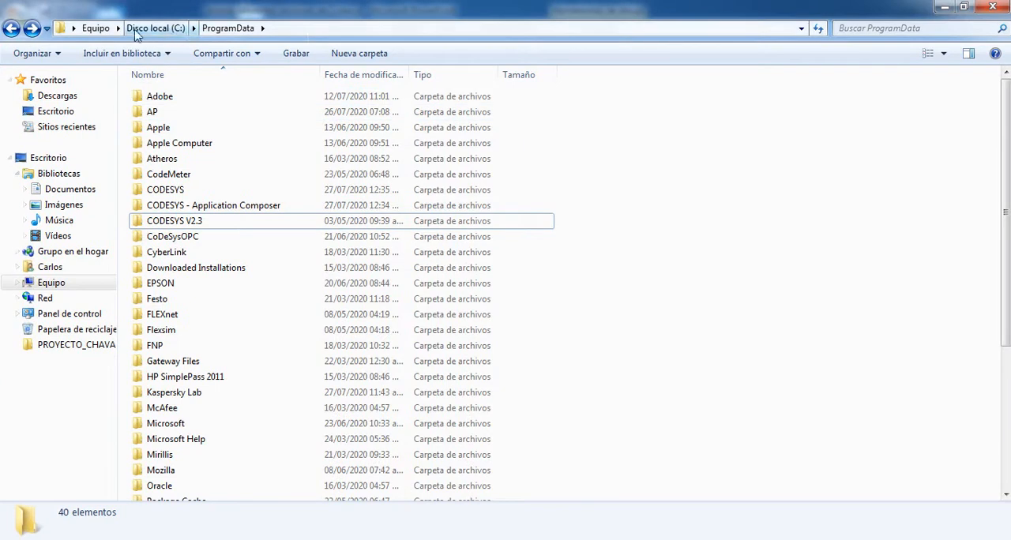
left_click(242, 29)
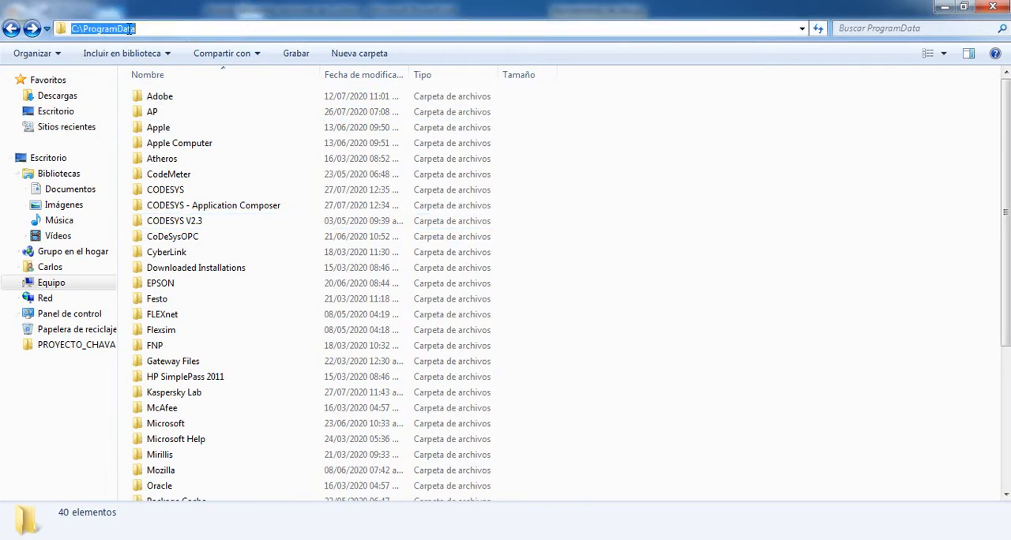
left_click(49, 284)
double_click(235, 116)
double_click(338, 188)
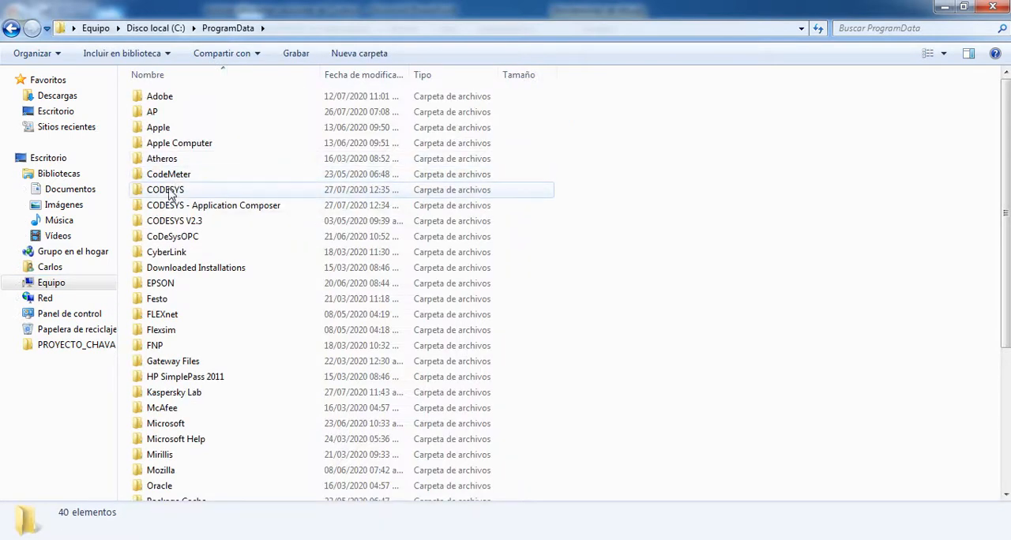
left_click(170, 195)
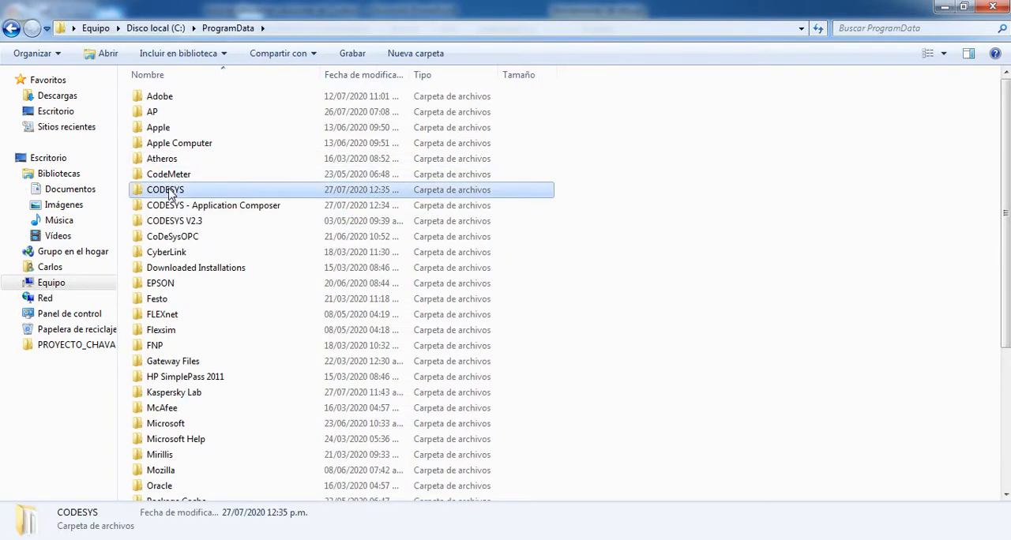
double_click(169, 192)
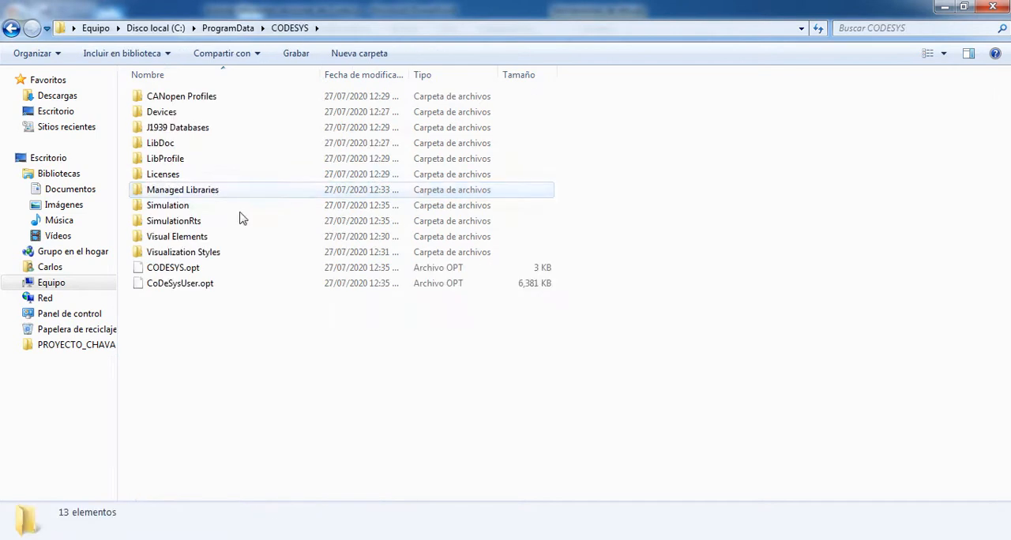
- Examine the contents of C:\ProgramData\CODESYS, including the Managed Libraries, Simulation and Devices folders
left_click_drag(237, 348, 190, 79)
left_click(238, 386)
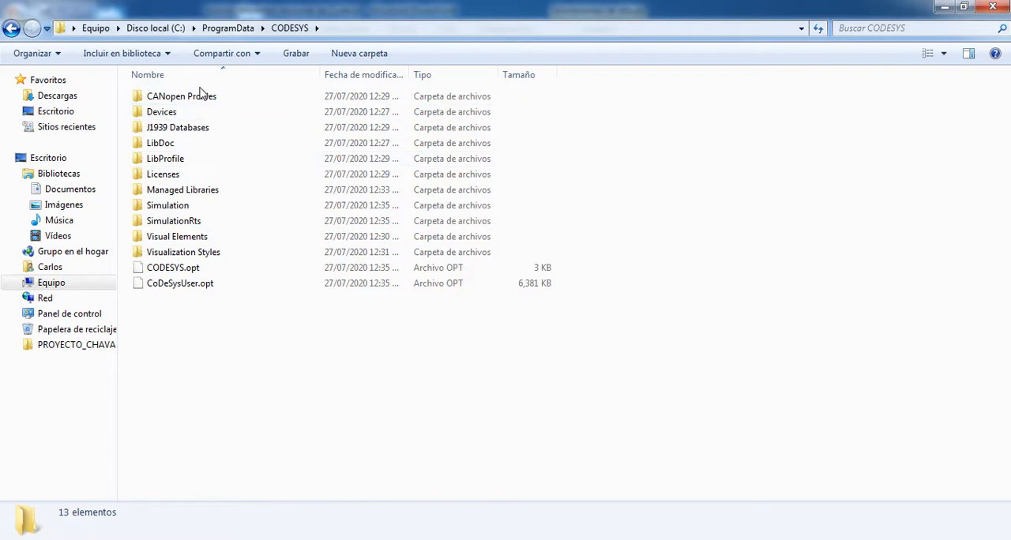
left_click(189, 196)
left_click(190, 207)
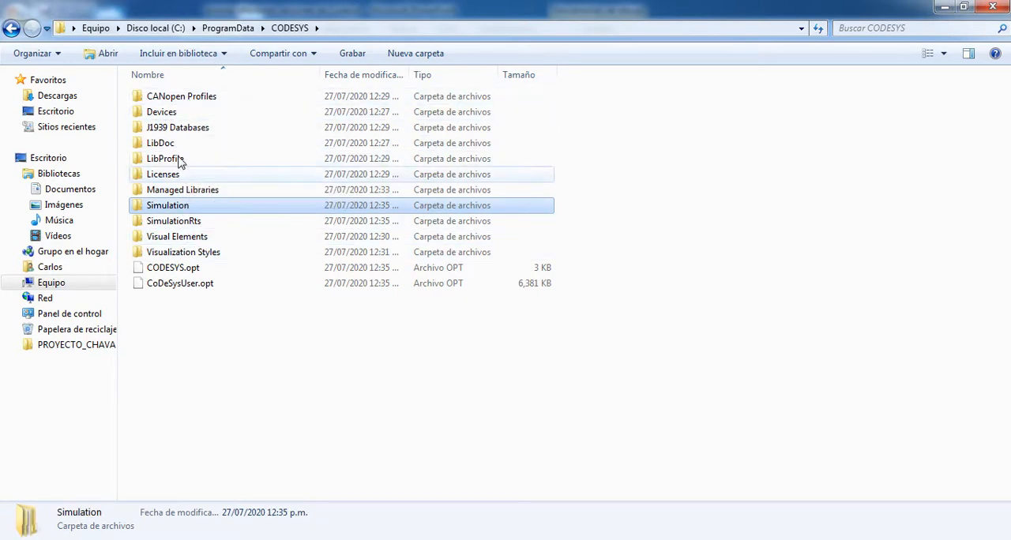
left_click(164, 113)
left_click(265, 352)
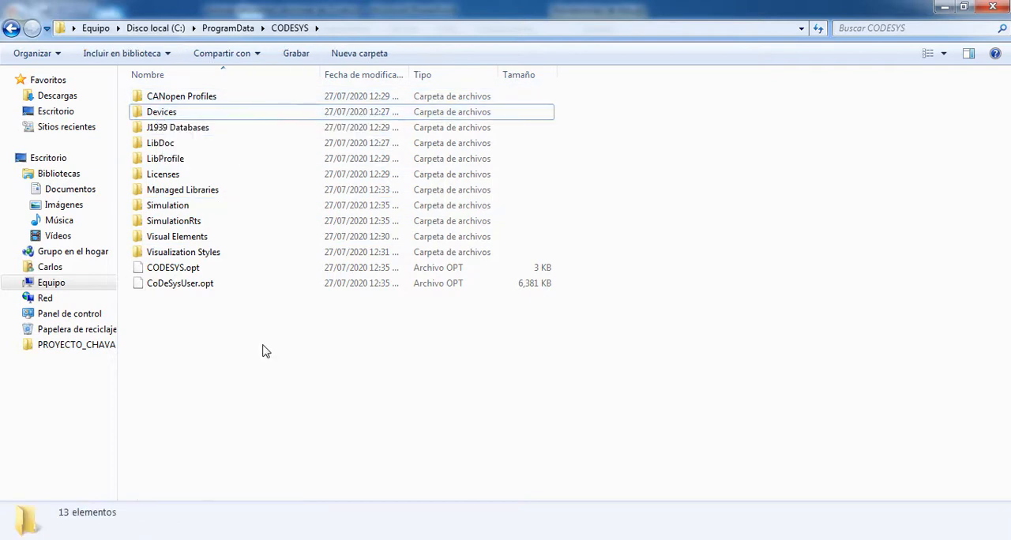
- Go back to C:\ProgramData in Windows Explorer and cut the CODESYS folder
key("BackSpace")
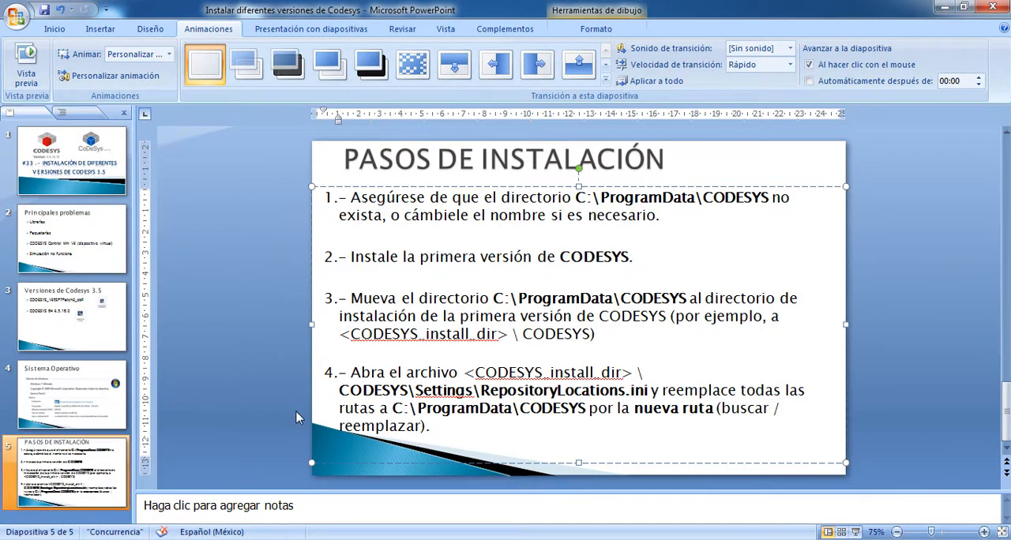
left_click(110, 539)
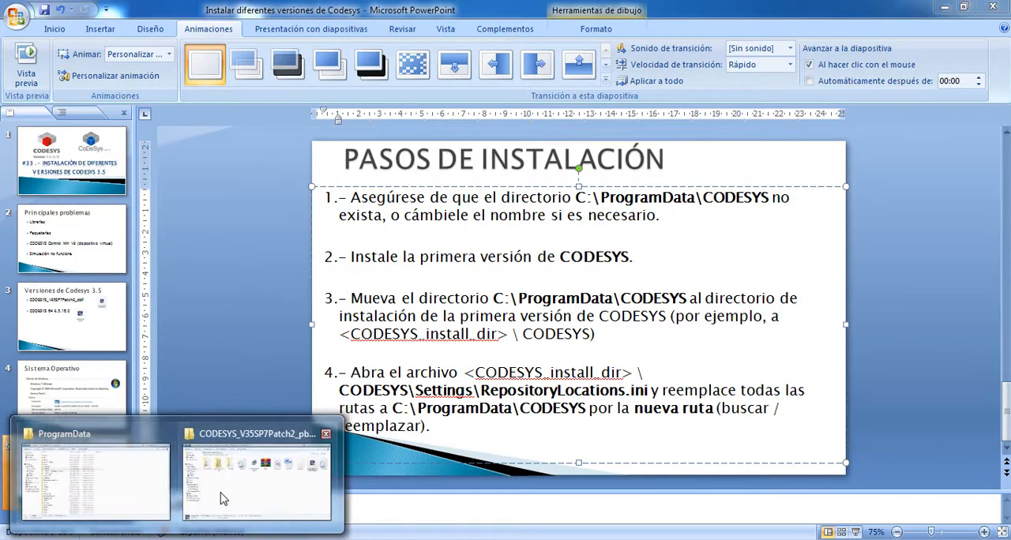
left_click(129, 485)
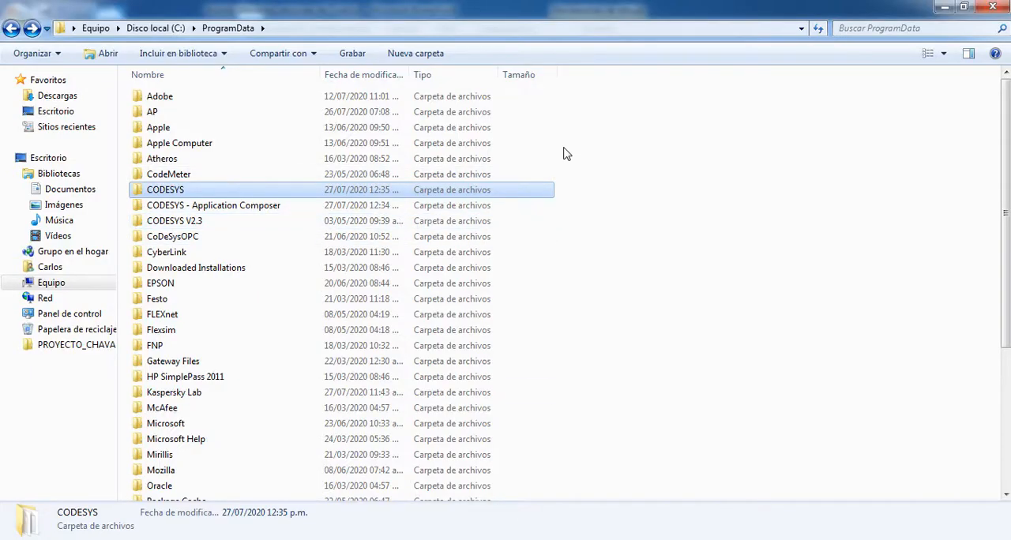
key("ctrl+x")
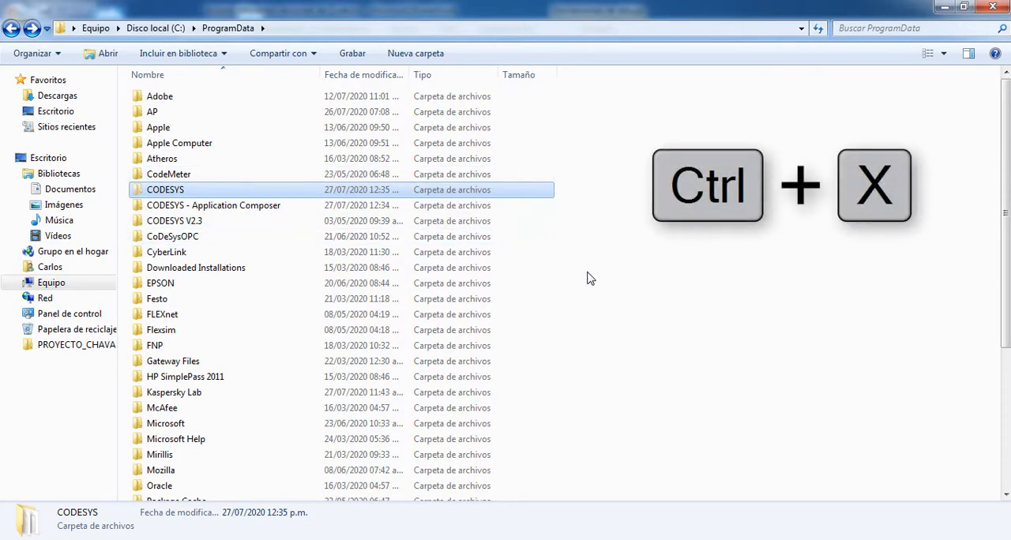
- Open the first version's installation folder, C:\Archivos de programa (x86)\Festo\CODESYSV3
left_click(12, 29)
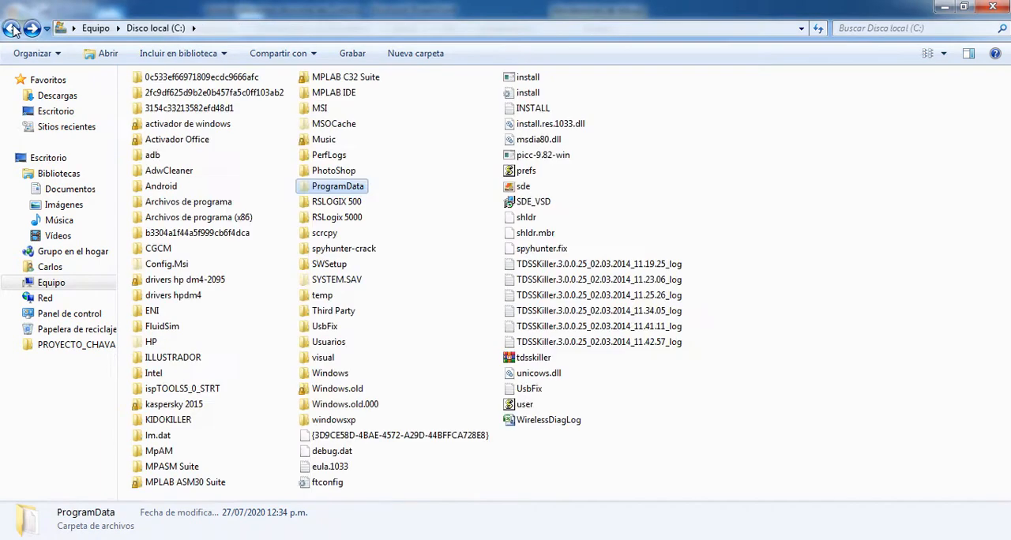
double_click(192, 221)
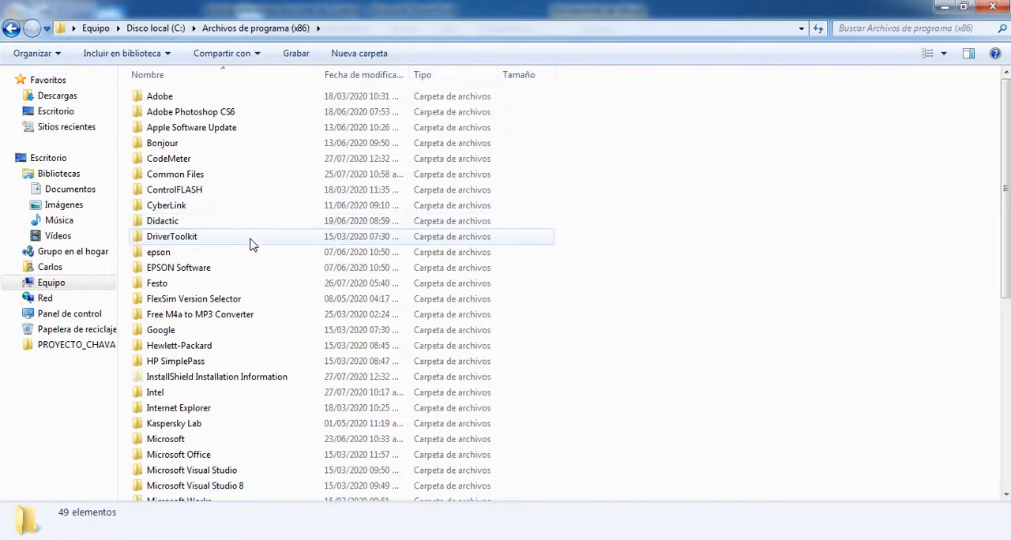
double_click(175, 289)
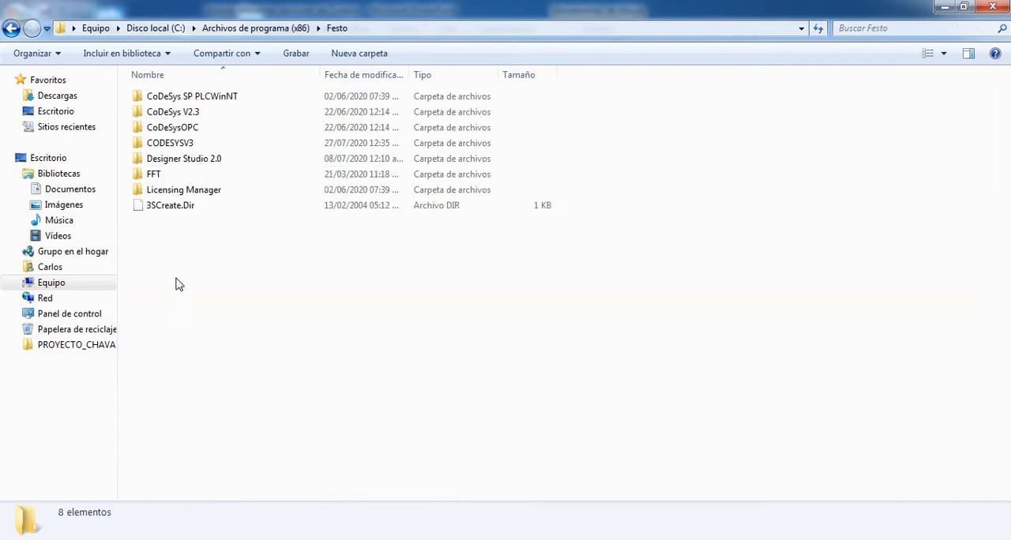
left_click(179, 144)
double_click(179, 145)
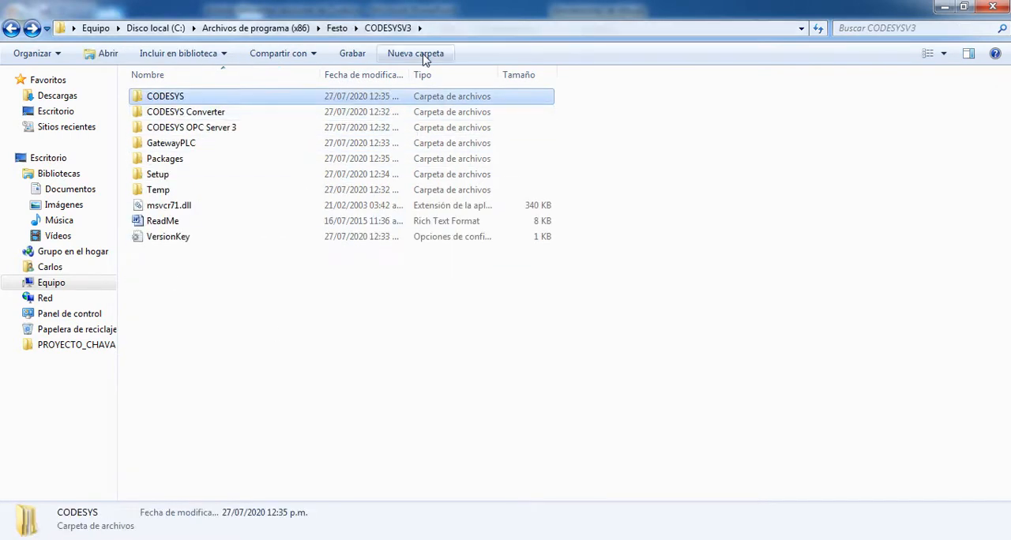
- Create a folder named ProgramData inside CODESYSV3 and paste the cut CODESYS folder into it
right_click(358, 284)
mouse_move(417, 468)
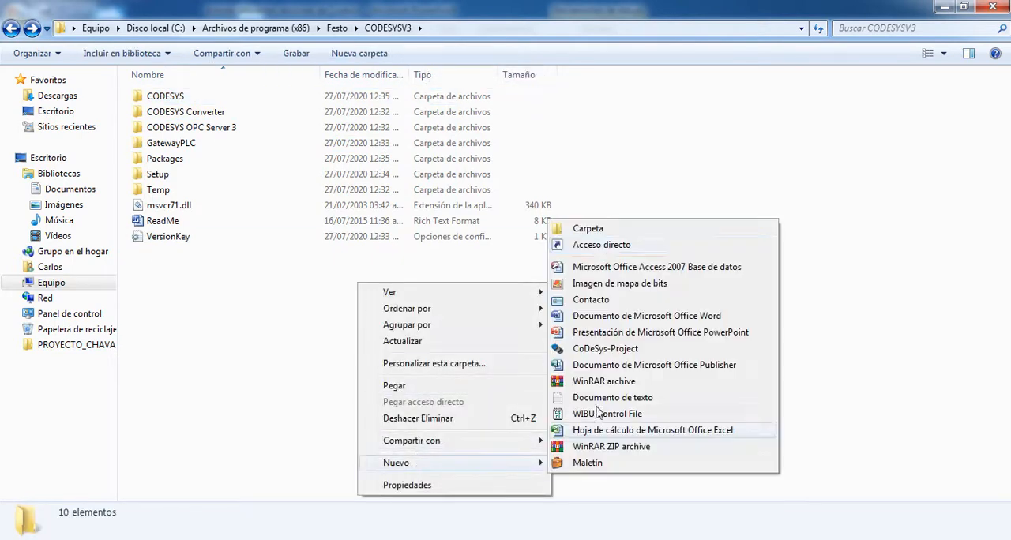
left_click(593, 227)
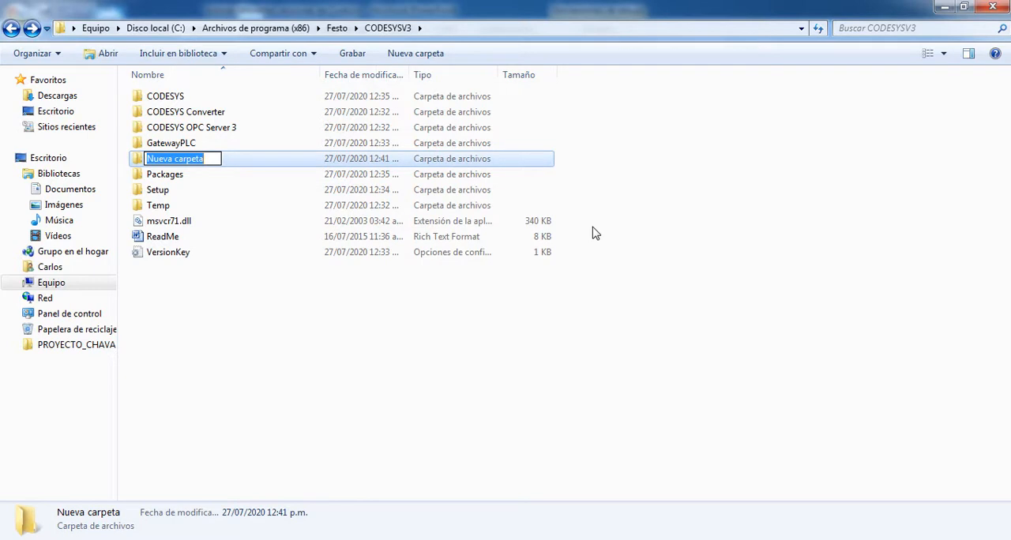
type("Pr")
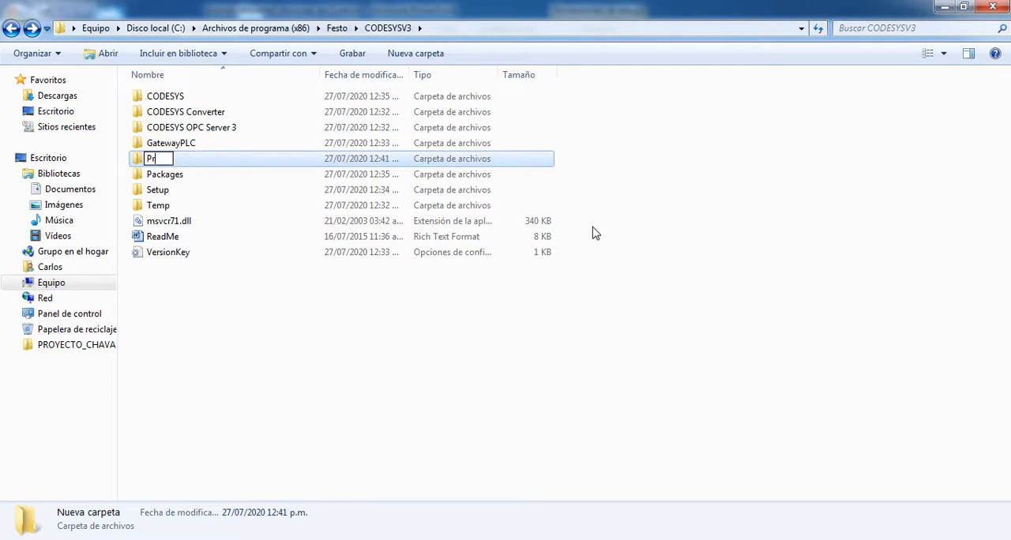
type("ogramData")
key("Return")
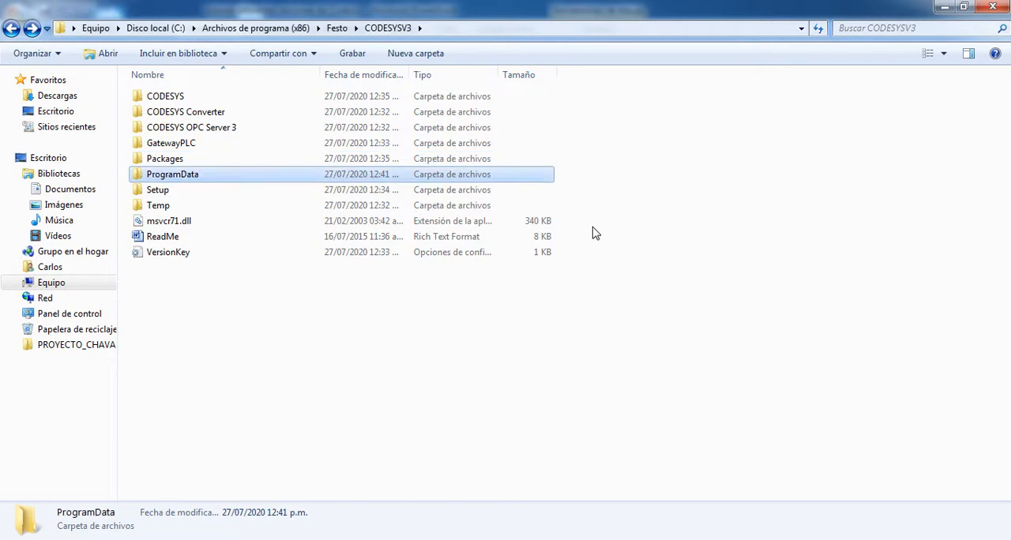
double_click(172, 173)
key("ctrl+v")
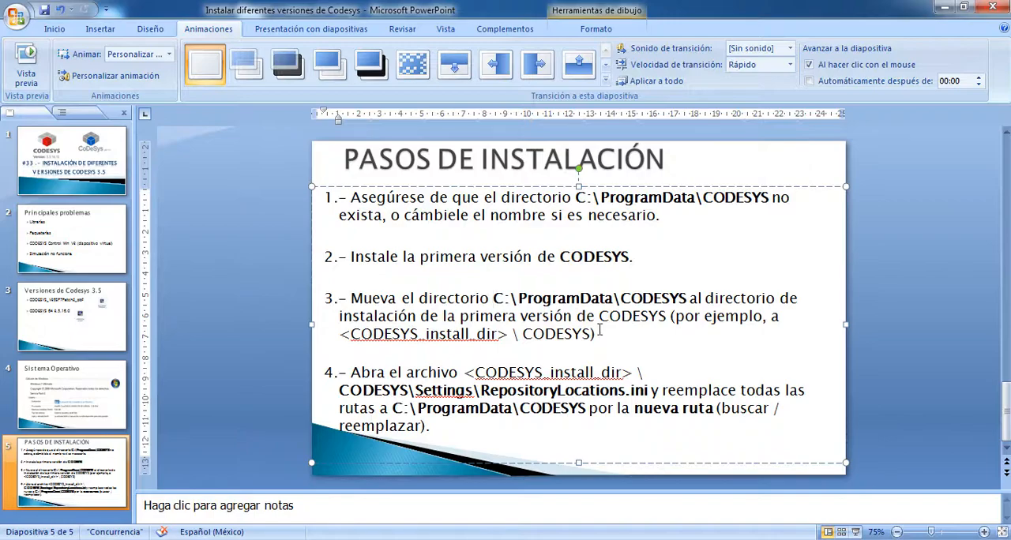
- Switch to Windows Explorer and open the RepositoryLocations file from CODESYSV3\CODESYS\Settings in Notepad
double_click(548, 373)
left_click_drag(349, 372, 461, 373)
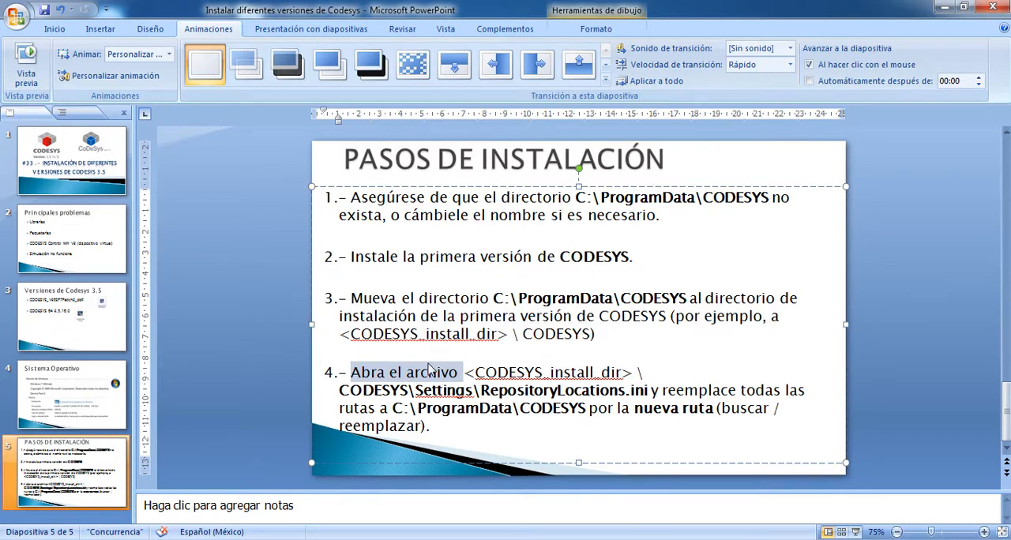
key("alt+Tab")
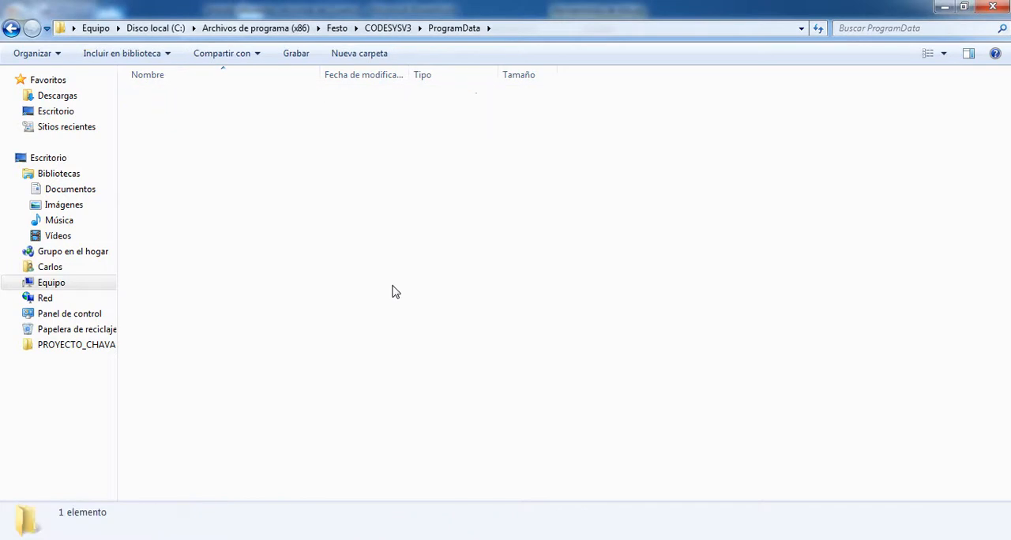
key("BackSpace")
key("Up")
key("Up")
key("Up")
key("Up")
key("Up")
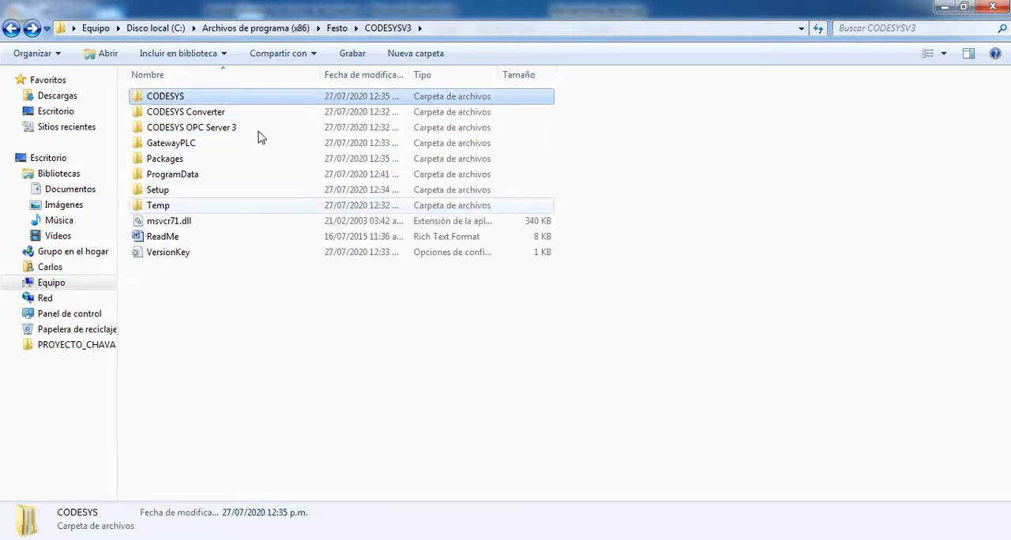
left_click(460, 28)
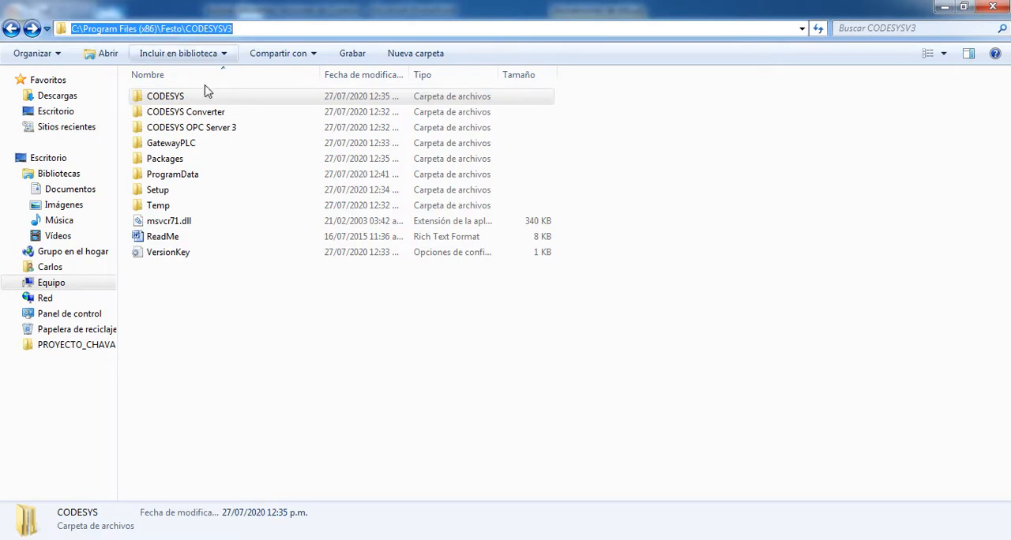
left_click(177, 98)
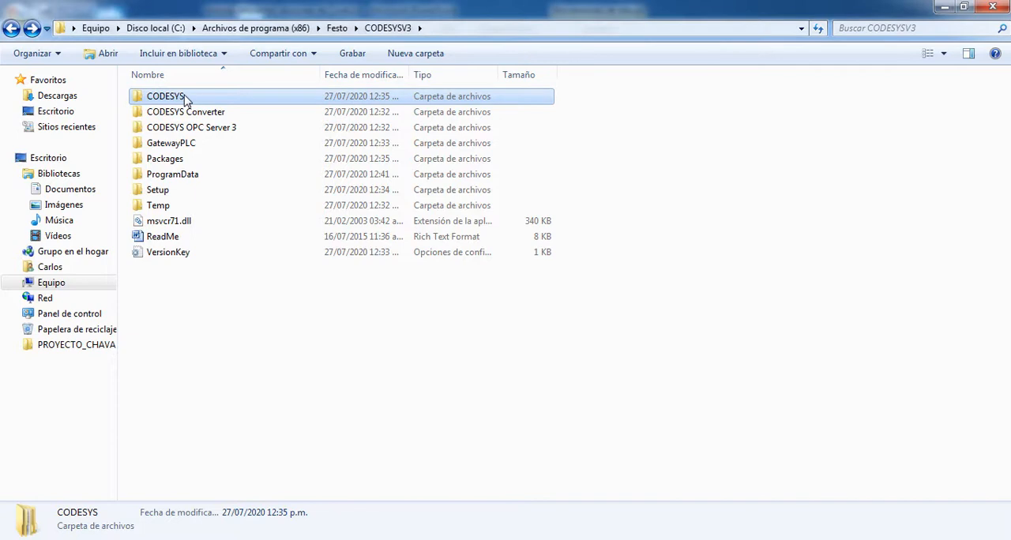
double_click(184, 98)
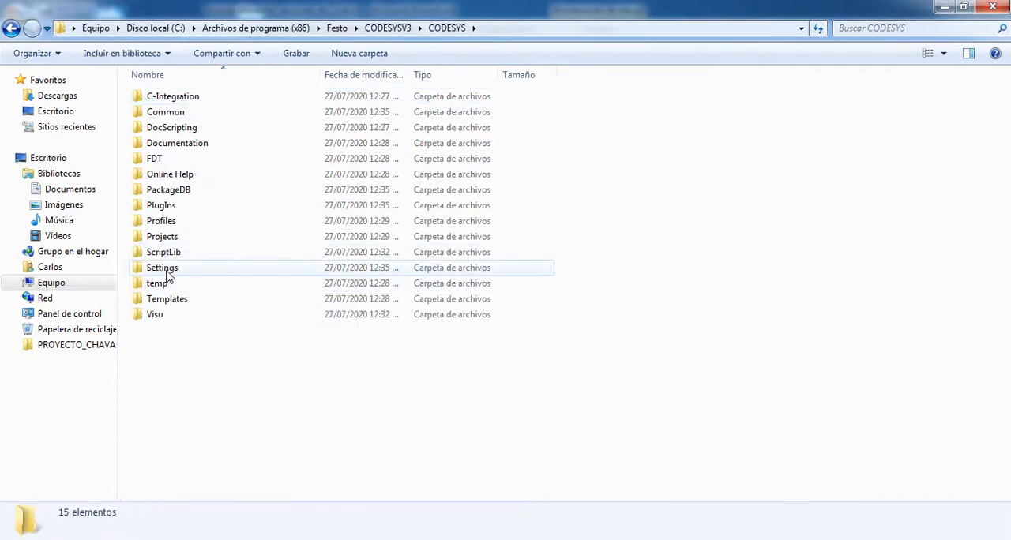
double_click(168, 273)
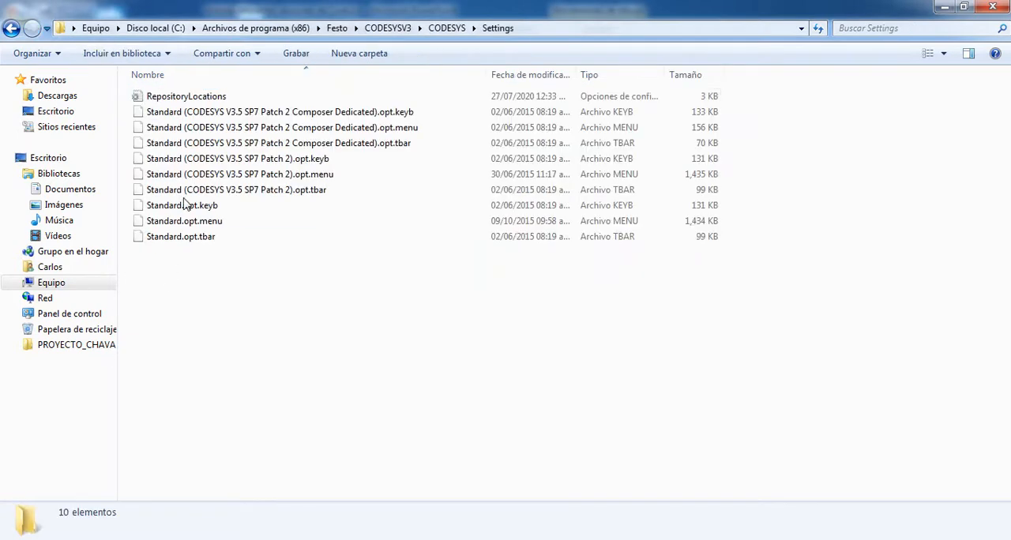
double_click(188, 98)
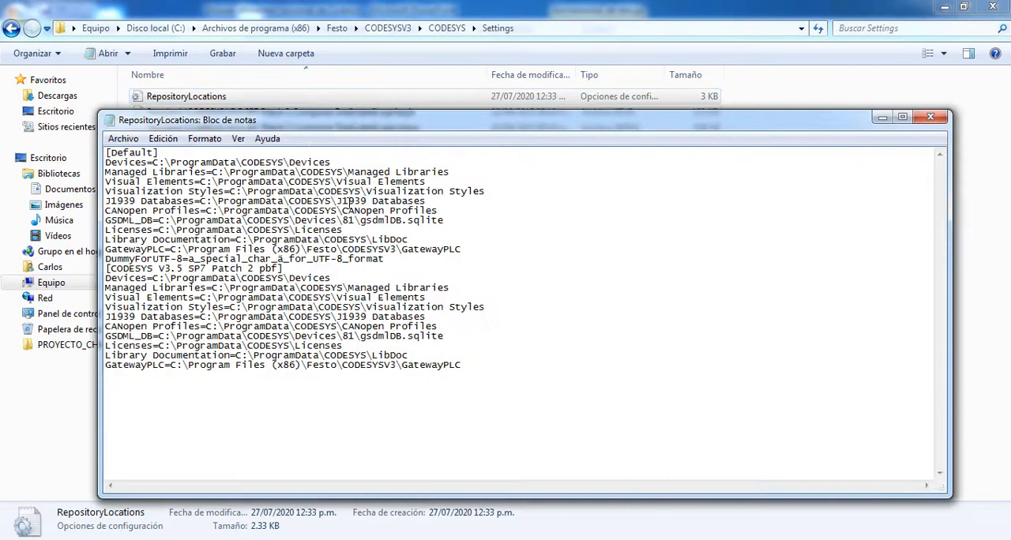
left_click_drag(299, 130, 374, 135)
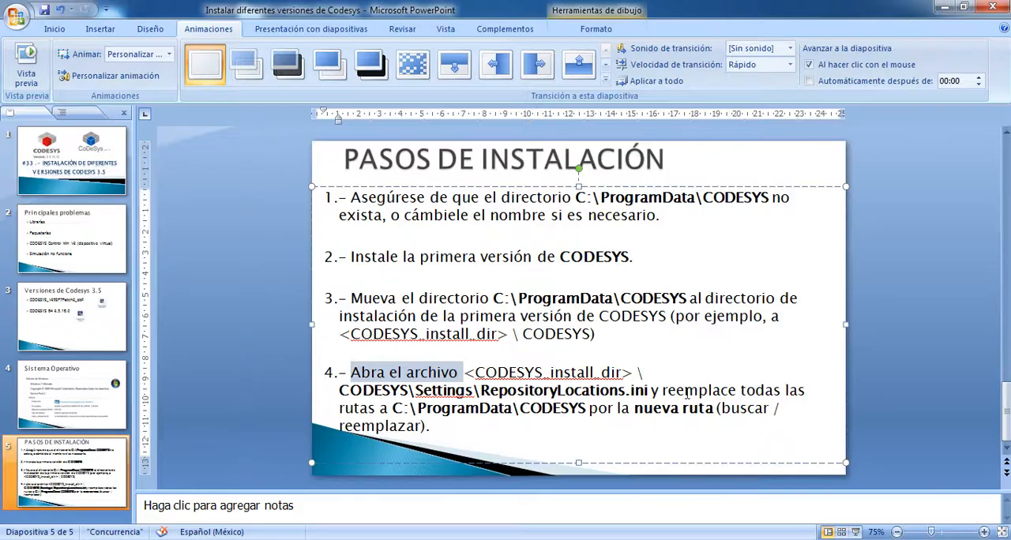
- Switch to PowerPoint and read instruction 4 on replacing the C:\ProgramData\CODESYS paths in RepositoryLocations.ini
left_click(664, 391)
left_click_drag(663, 391, 563, 411)
left_click(433, 420)
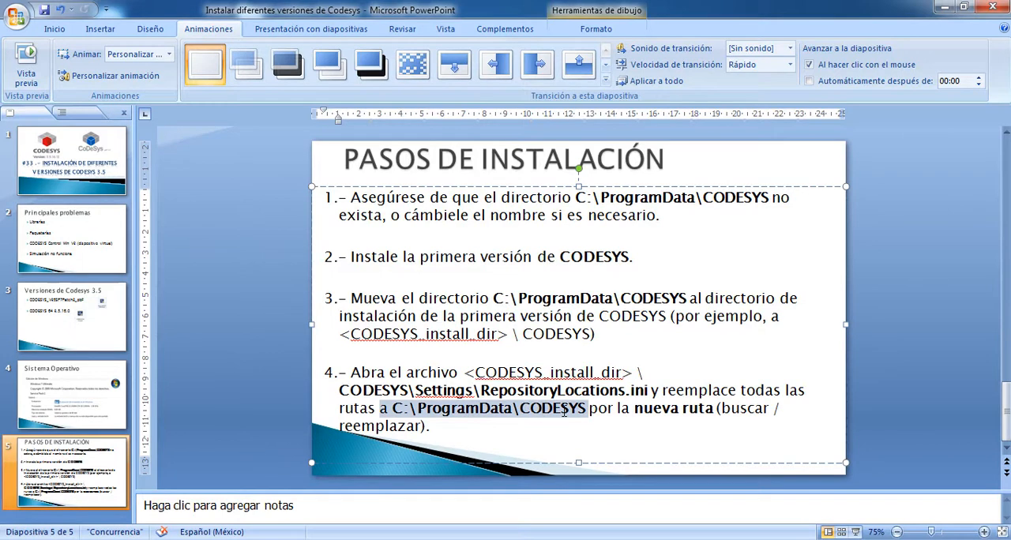
left_click(396, 409)
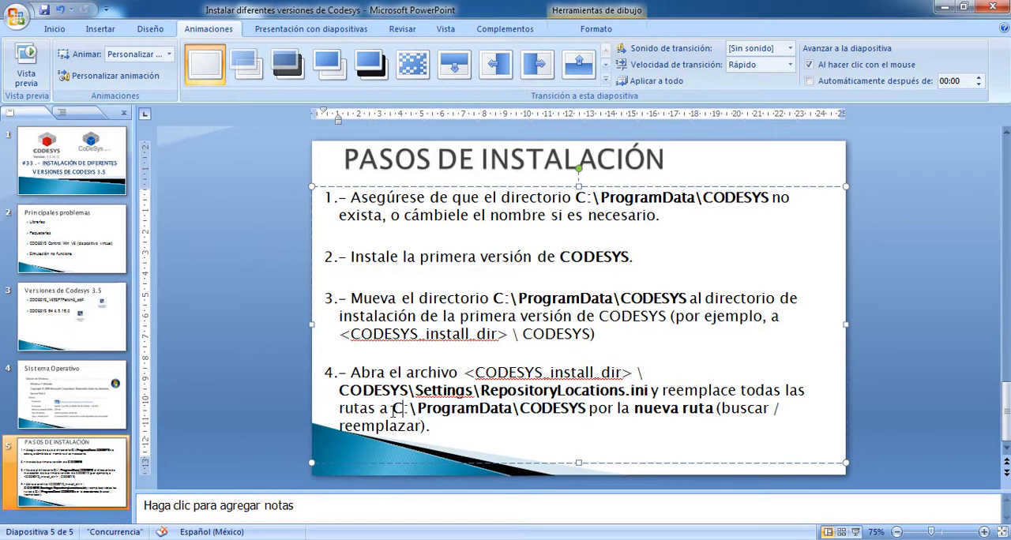
left_click_drag(393, 410, 493, 410)
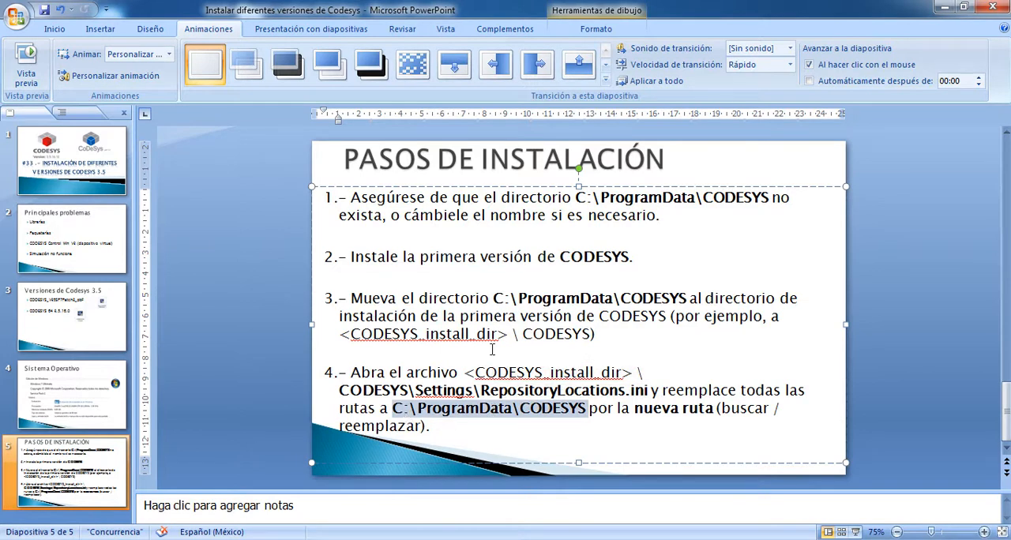
left_click(595, 417)
left_click_drag(587, 412, 693, 408)
left_click(576, 428)
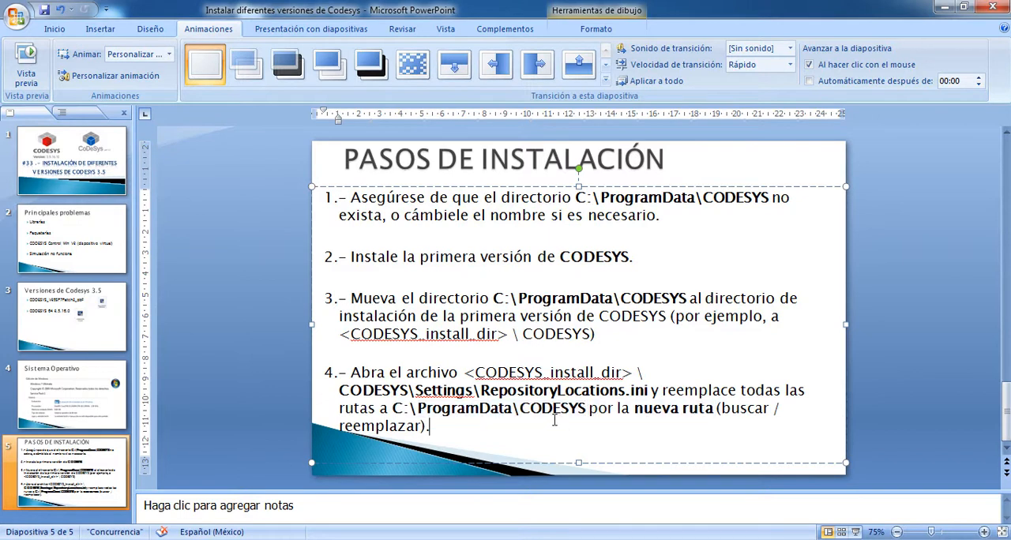
- Return to RepositoryLocations in Notepad and set C:\ProgramData\CODESYS as the text to find in the Replace dialog
key("alt+Tab")
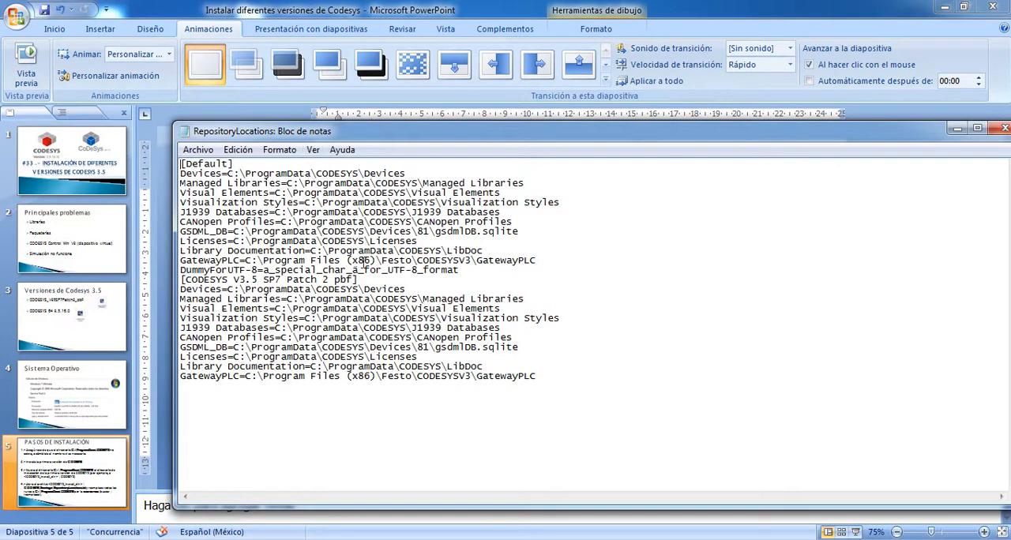
left_click(238, 149)
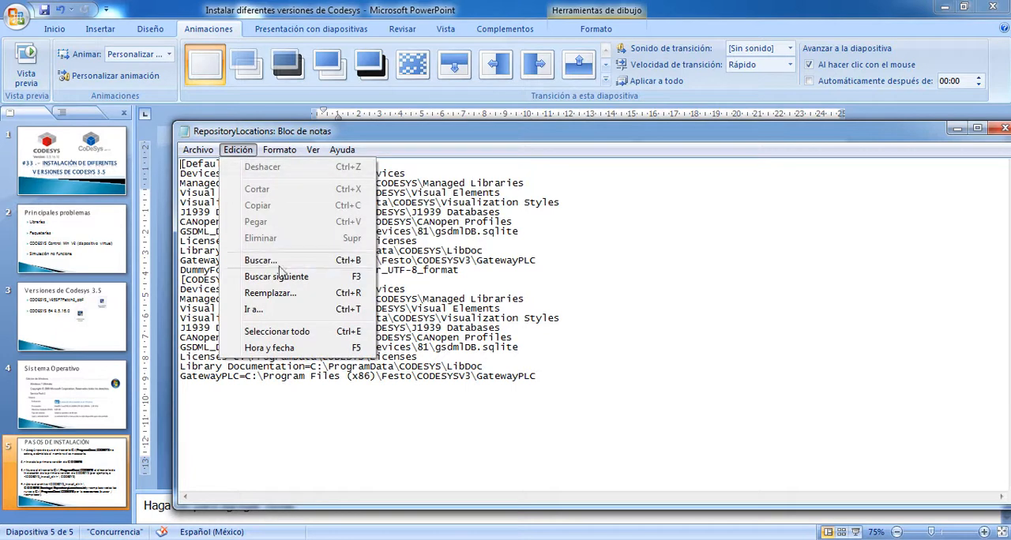
left_click(273, 293)
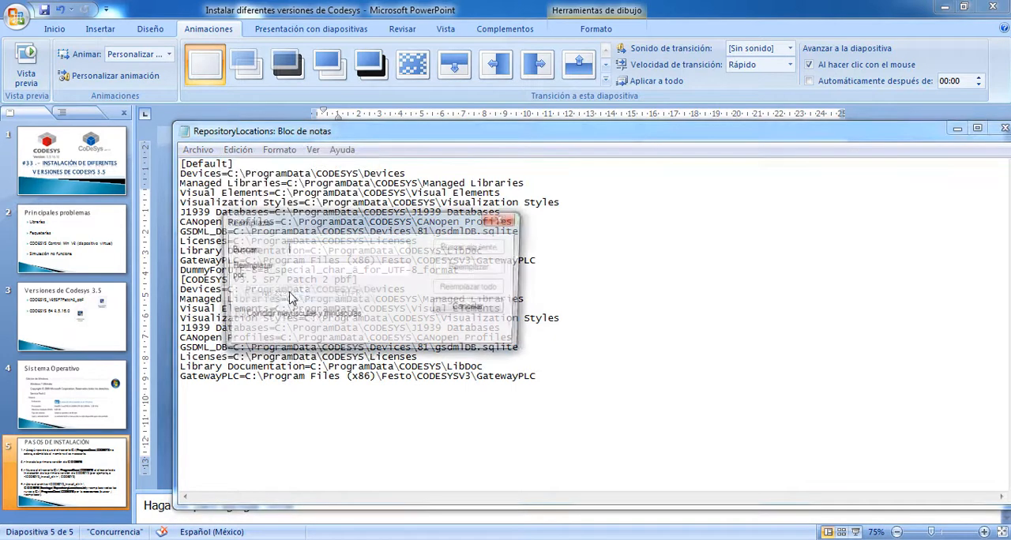
left_click_drag(513, 222, 753, 223)
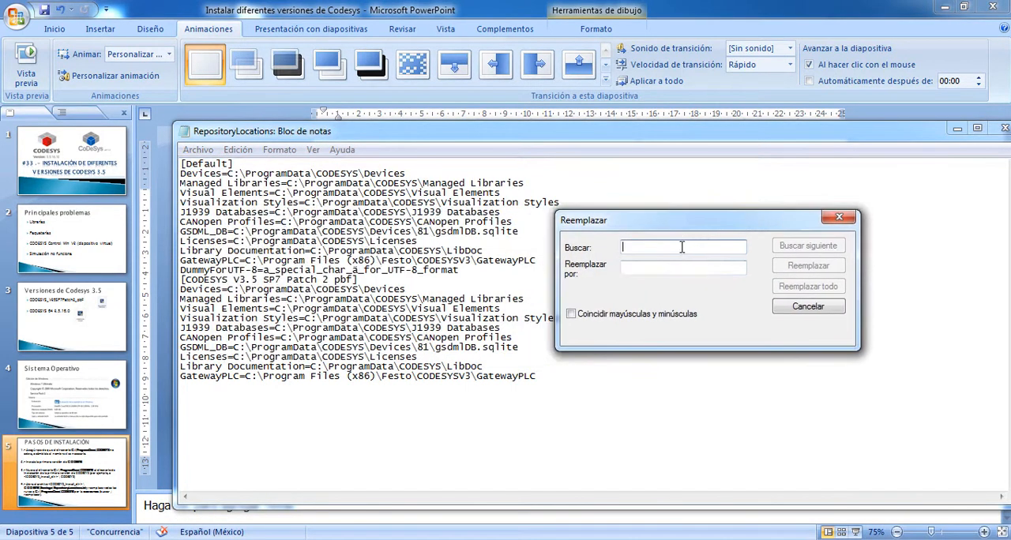
left_click_drag(229, 174, 357, 172)
key("ctrl+c")
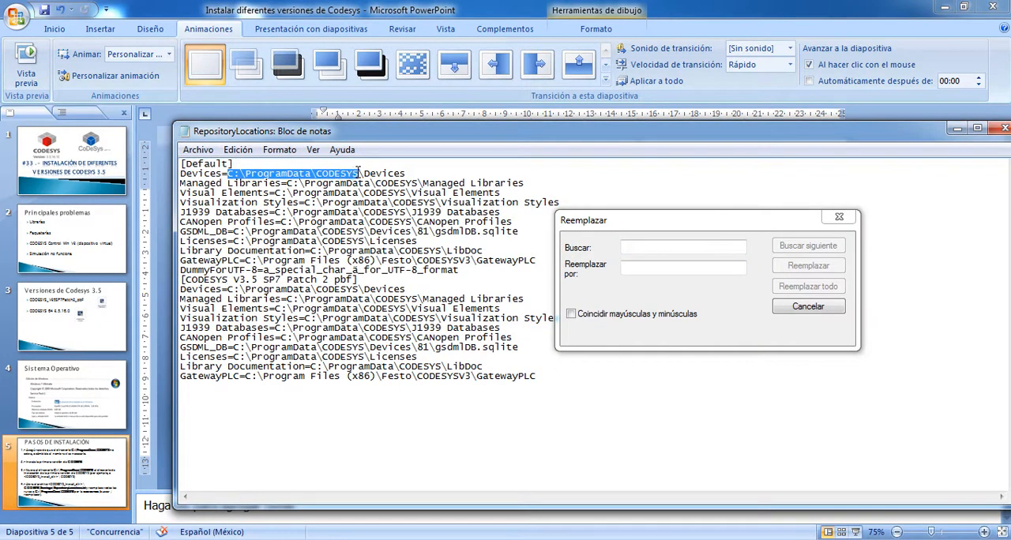
left_click(631, 245)
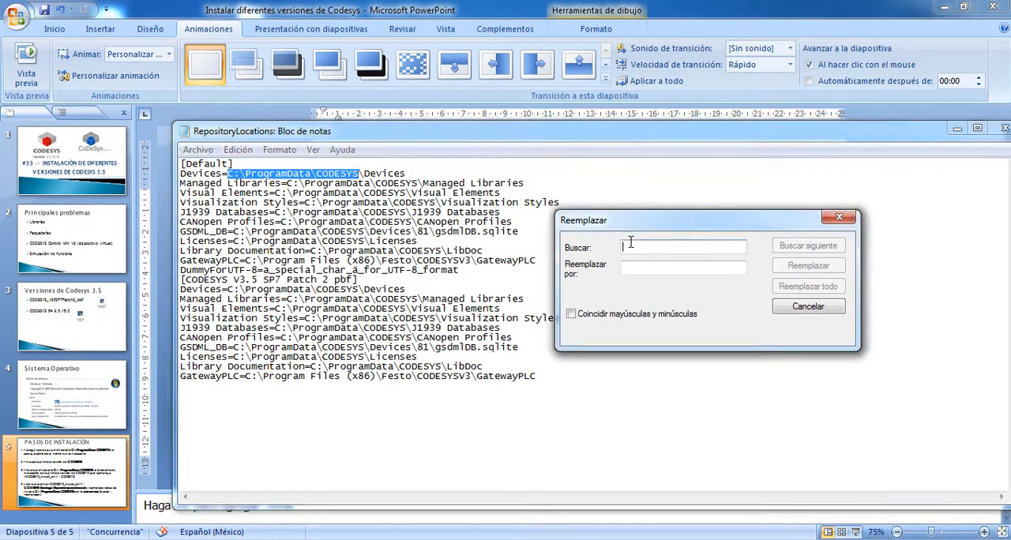
key("ctrl+v")
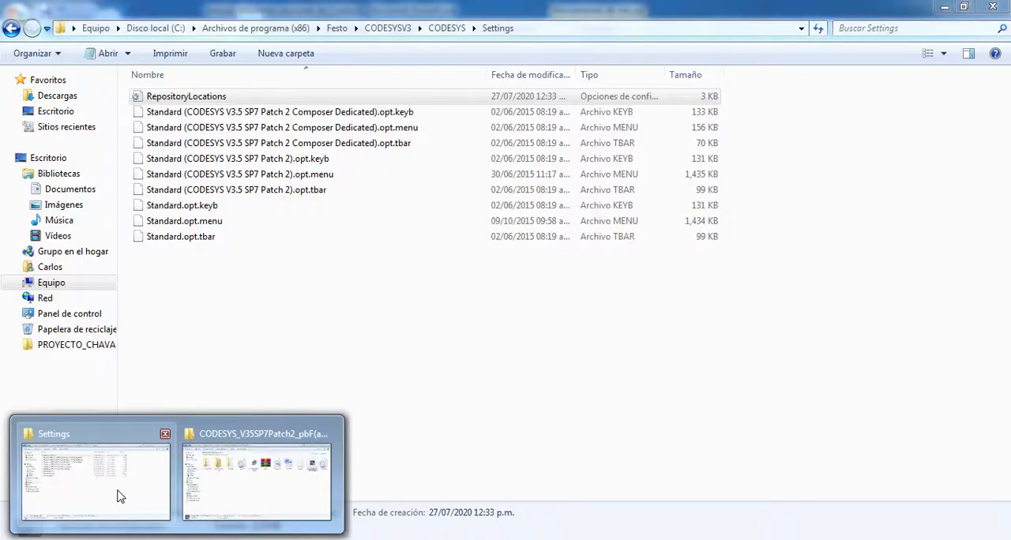
- Switch to Windows Explorer, open CODESYSV3\ProgramData\CODESYS and copy its full folder path
left_click(124, 491)
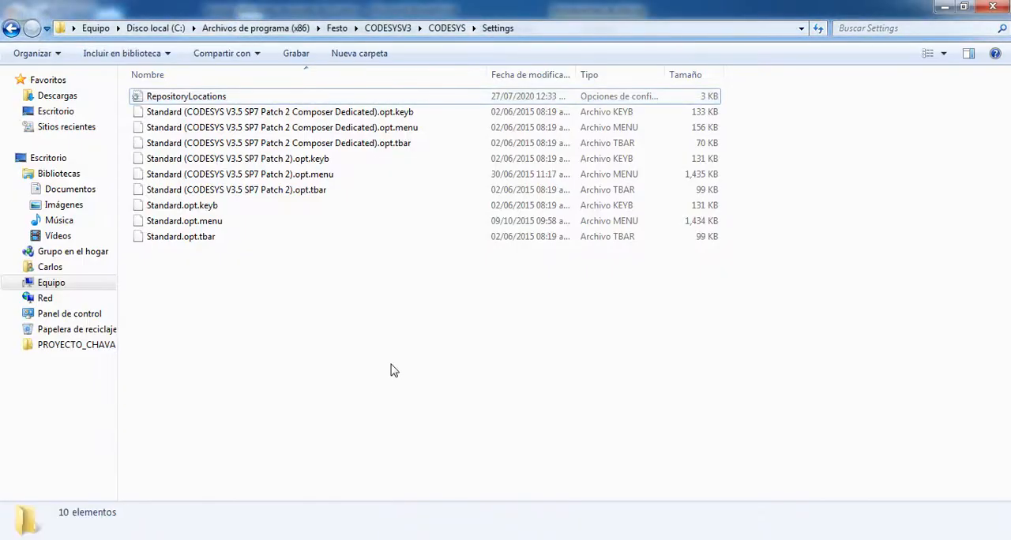
left_click(9, 28)
left_click(10, 29)
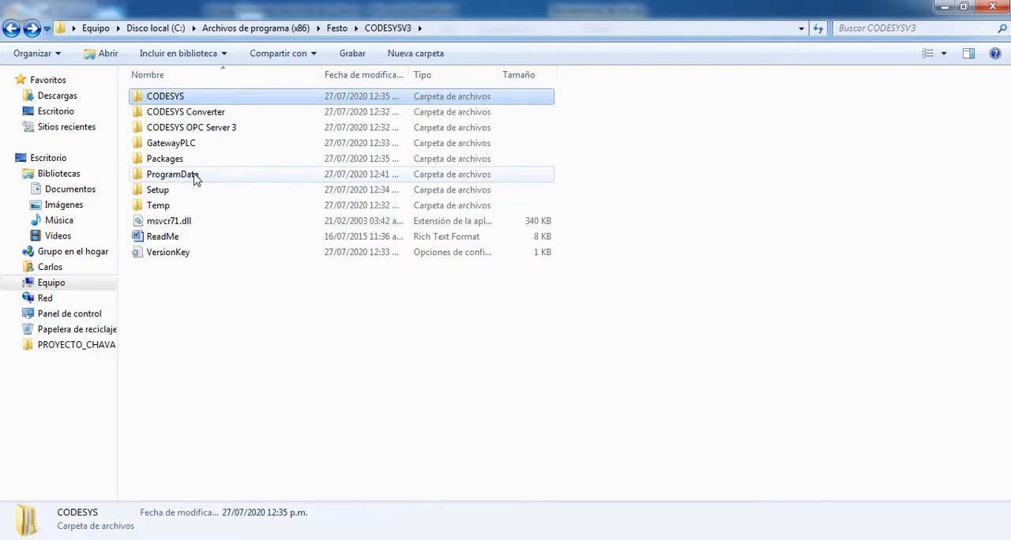
double_click(171, 181)
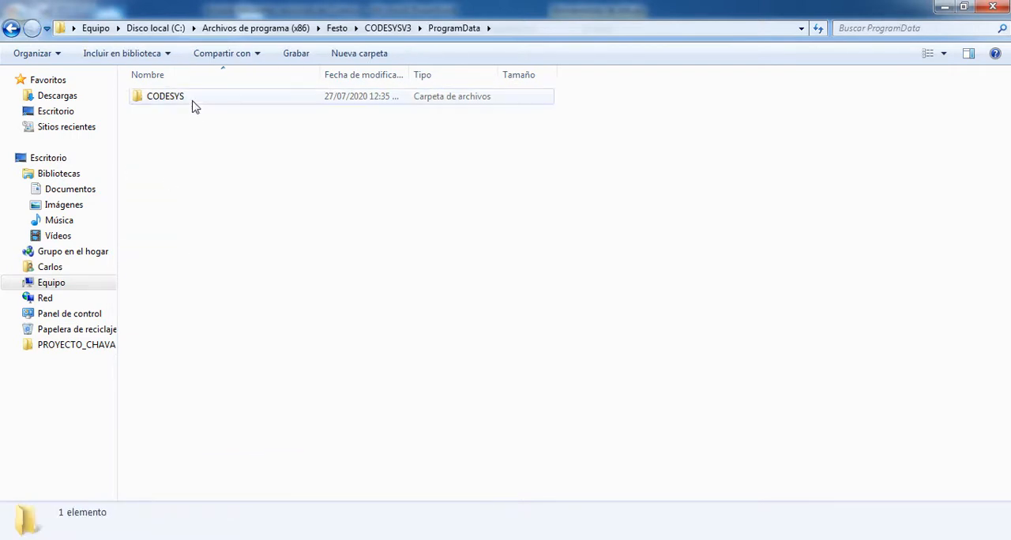
double_click(185, 101)
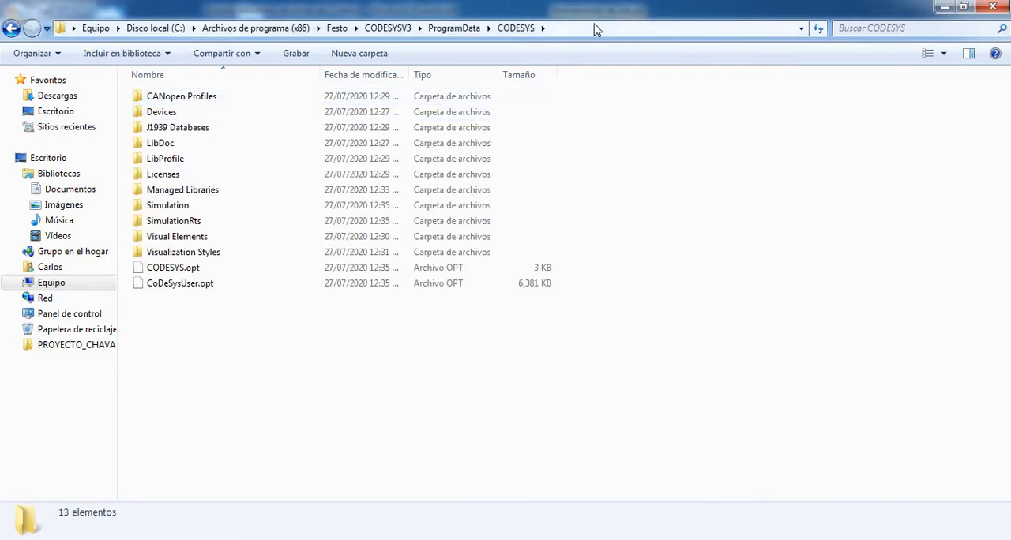
left_click(558, 30)
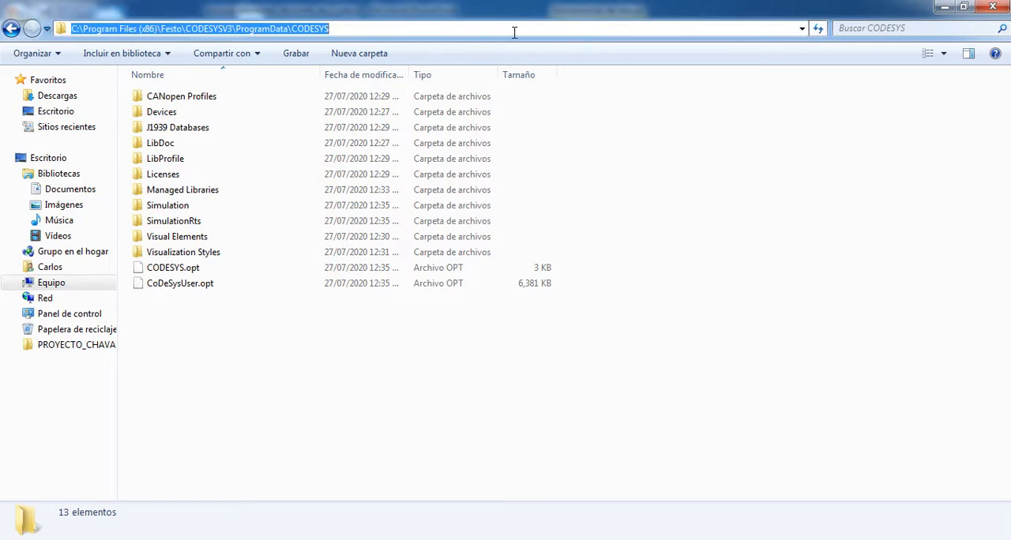
right_click(297, 29)
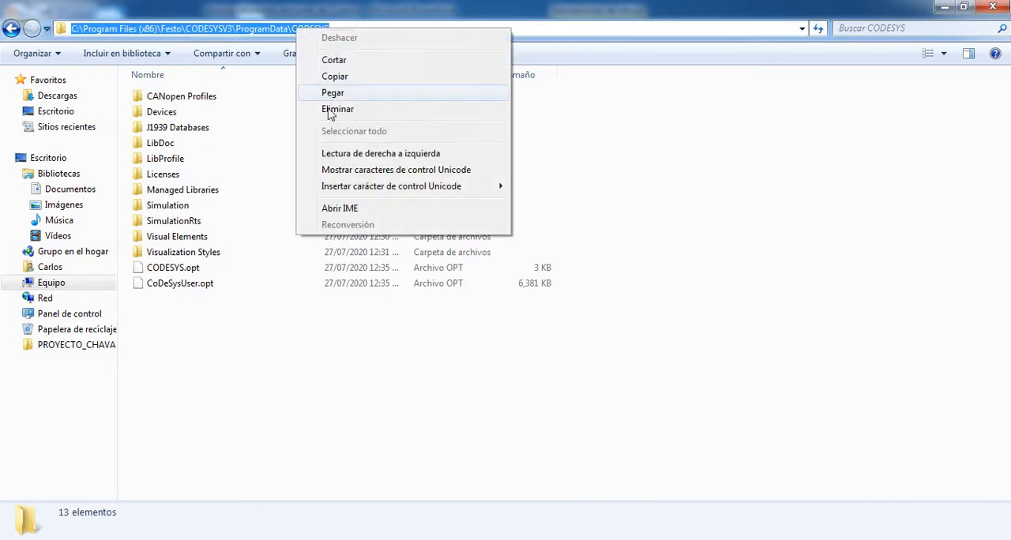
left_click(338, 75)
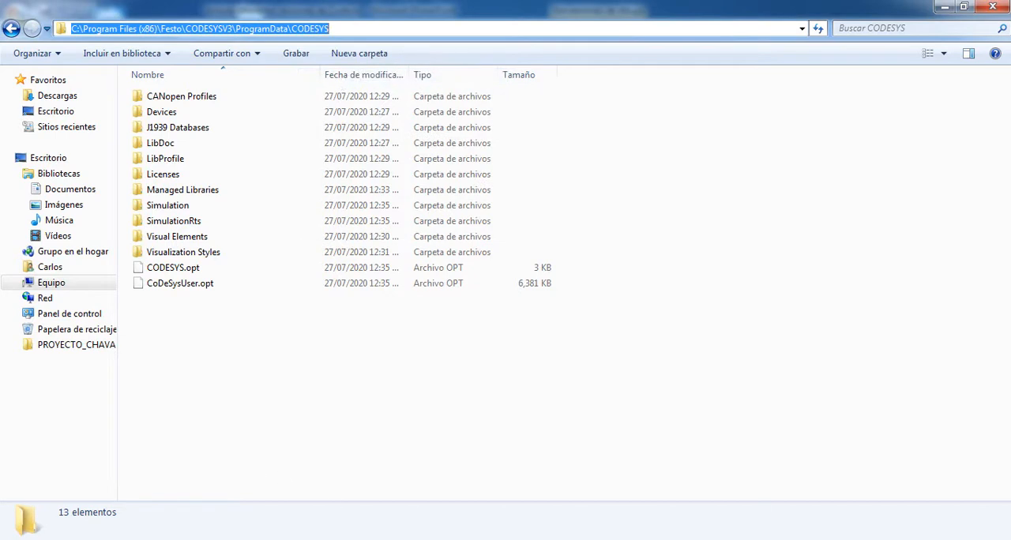
- In Notepad, replace all matches with C:\Program Files (x86)\Festo\CODESYSV3\ProgramData\CODESYS, and close RepositoryLocations.ini with its changes saved
left_click(443, 539)
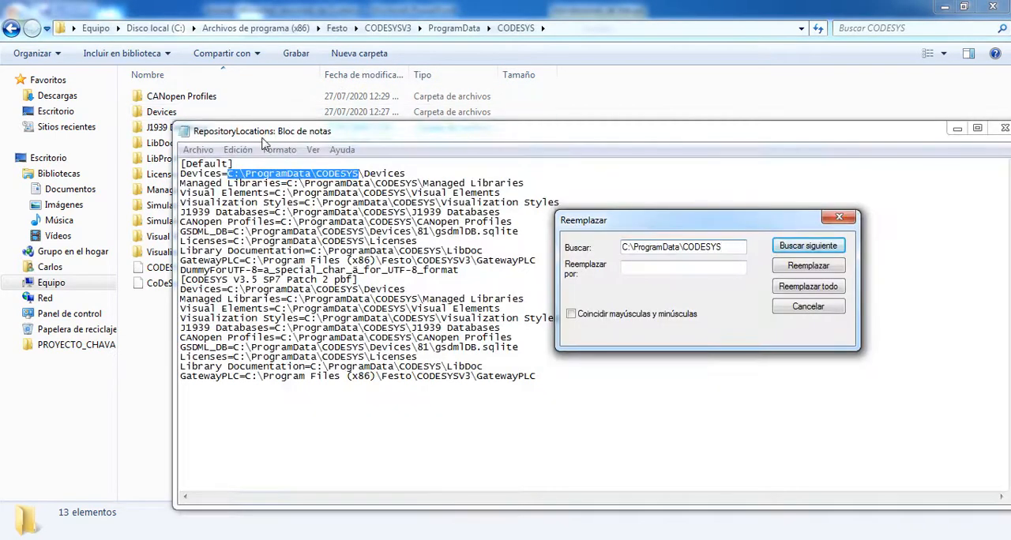
left_click(671, 272)
key("ctrl+v")
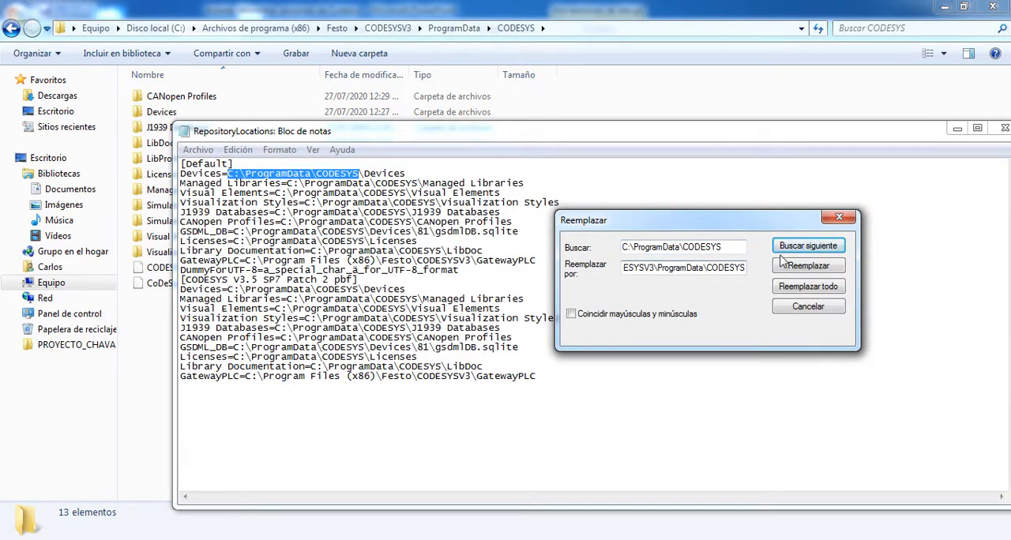
left_click(808, 286)
left_click(840, 216)
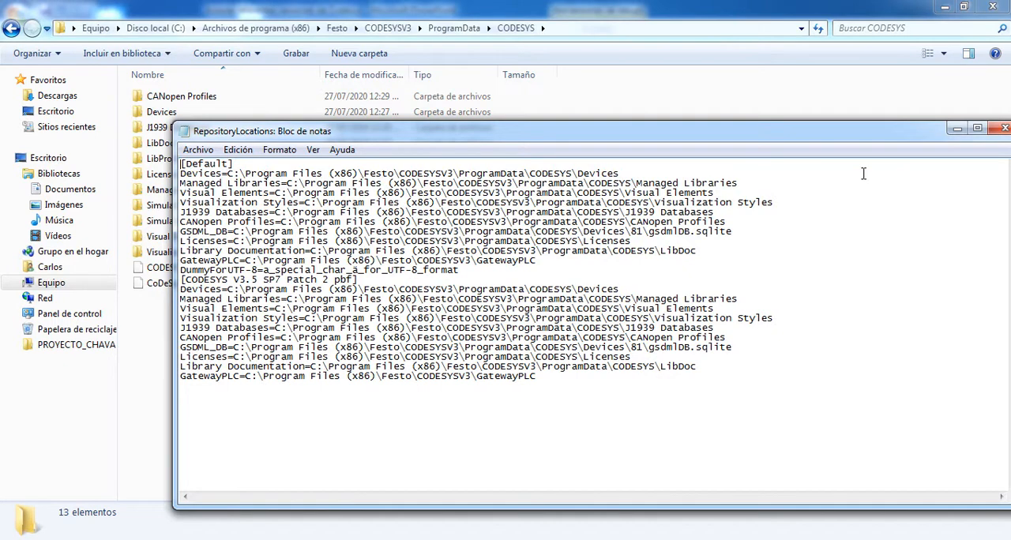
left_click(1004, 128)
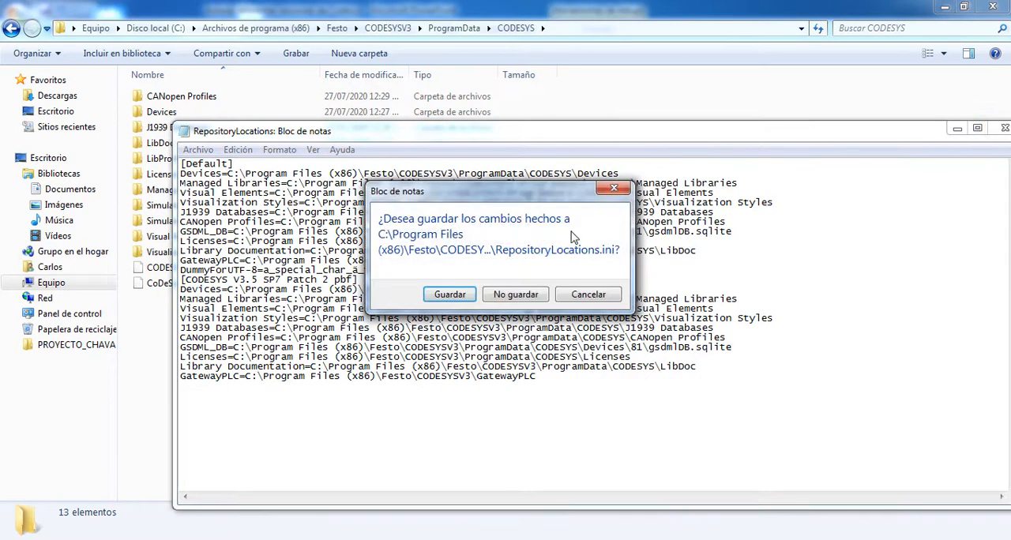
left_click(440, 295)
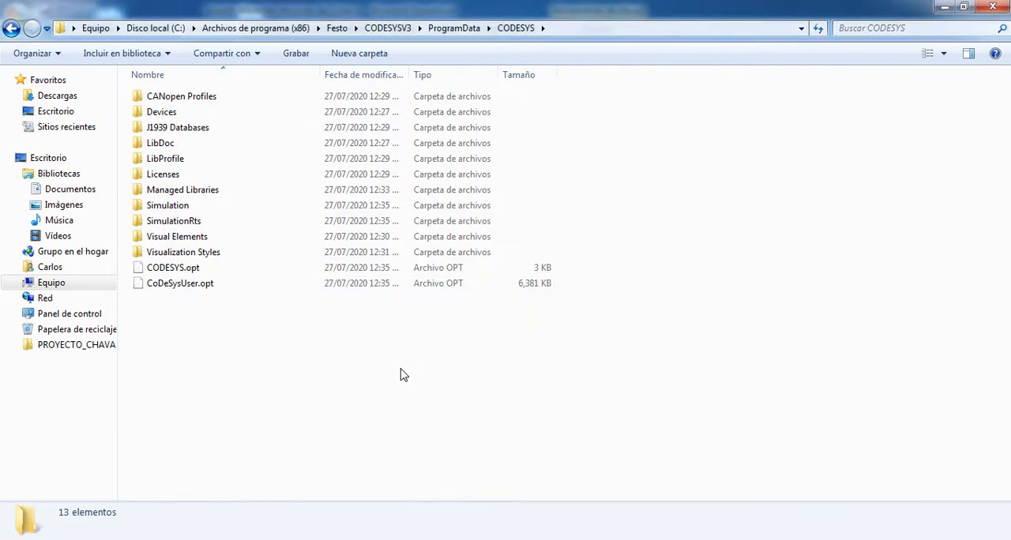
- Go back in Windows Explorer to the root of Disco local (C:)
key("BackSpace")
key("BackSpace")
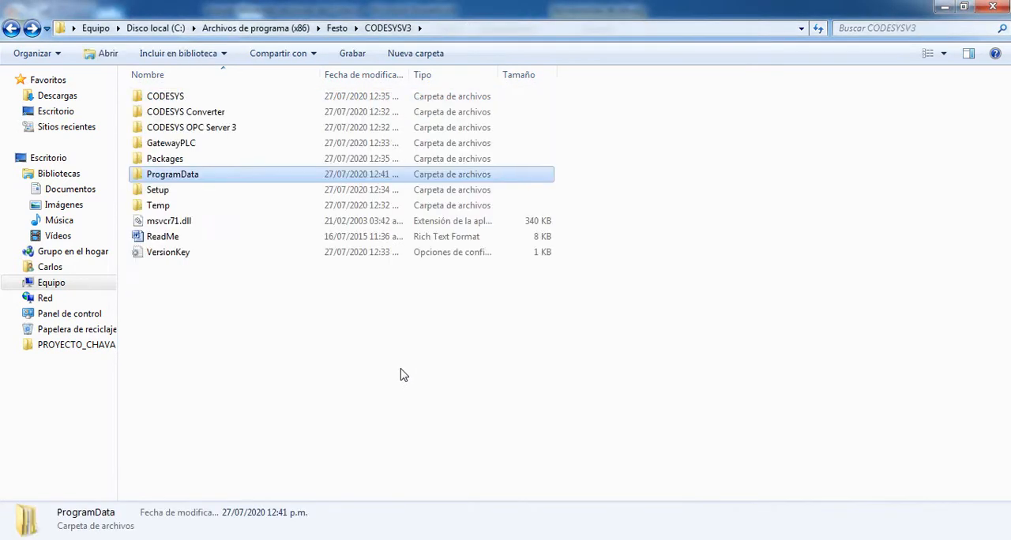
key("BackSpace")
key("BackSpace")
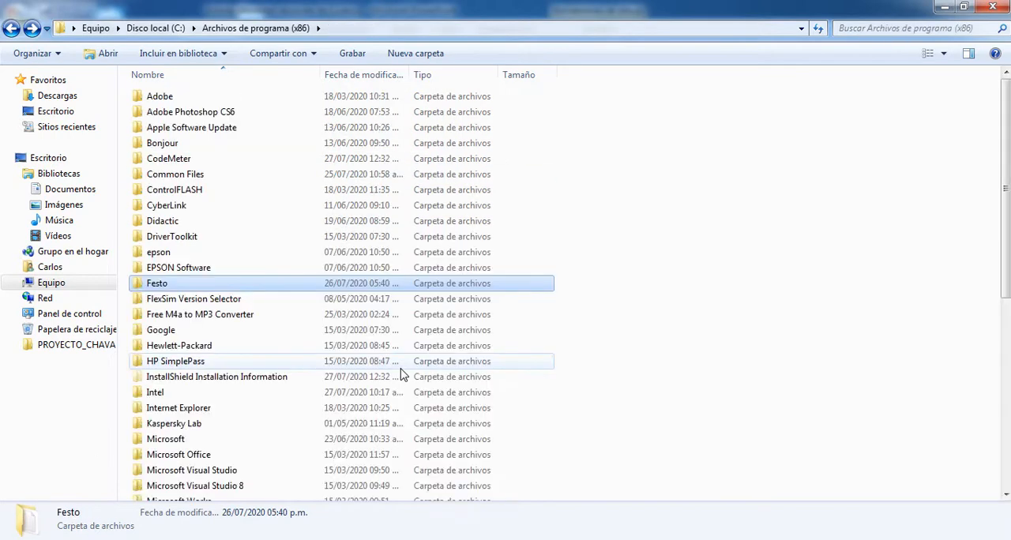
left_click(11, 29)
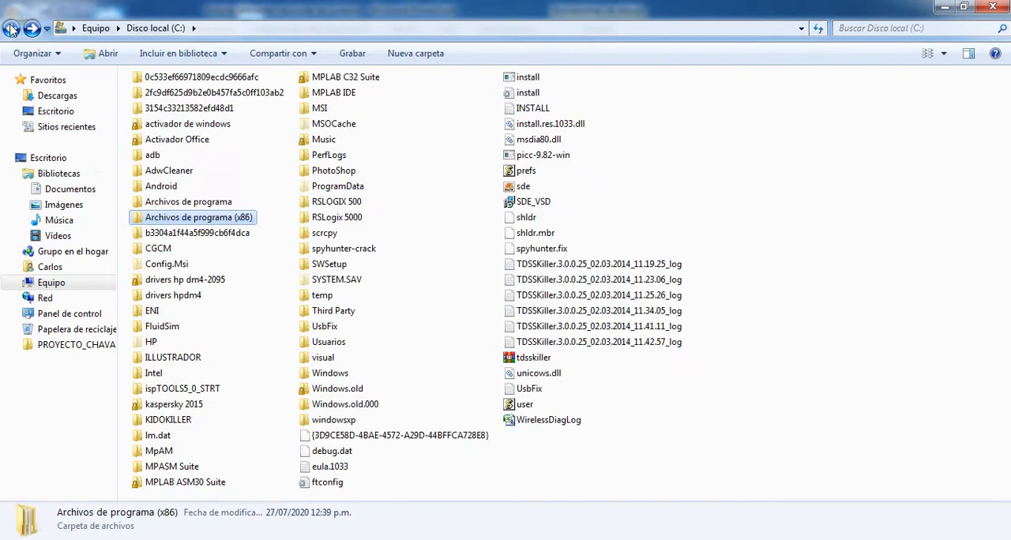
- Open C:\ProgramData and check whether a CODESYS folder exists there, comparing it with instruction 1 on the PowerPoint slide
double_click(328, 188)
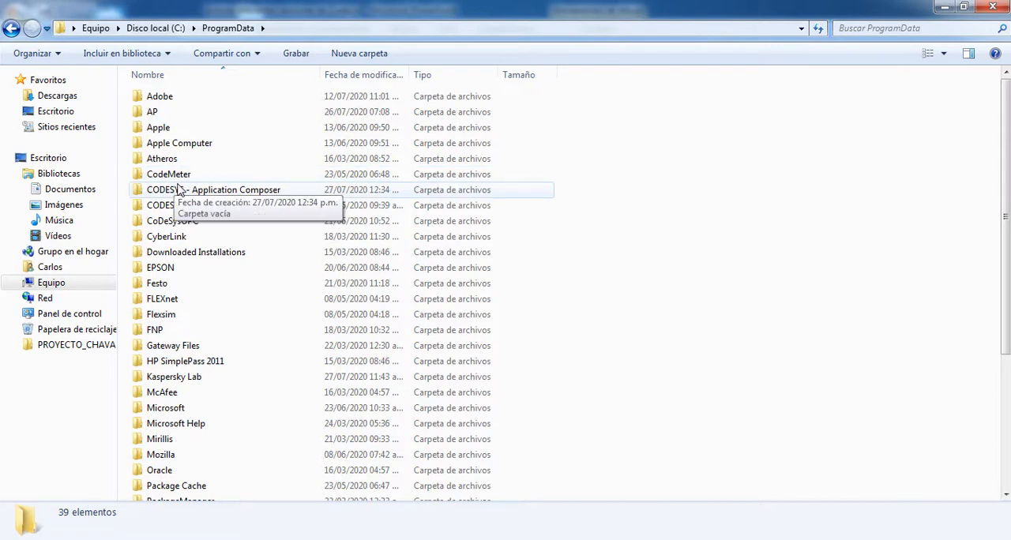
mouse_move(188, 179)
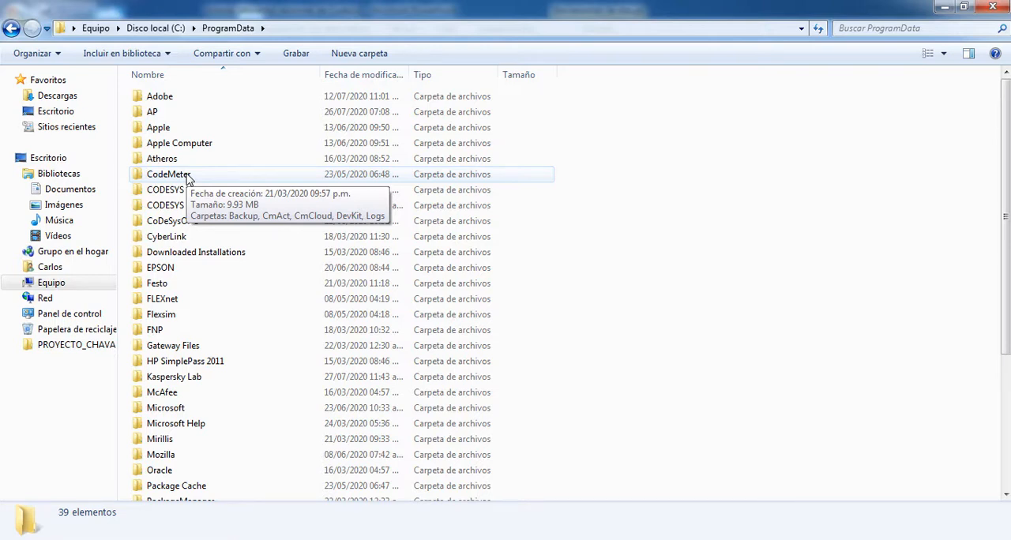
key("alt+Tab")
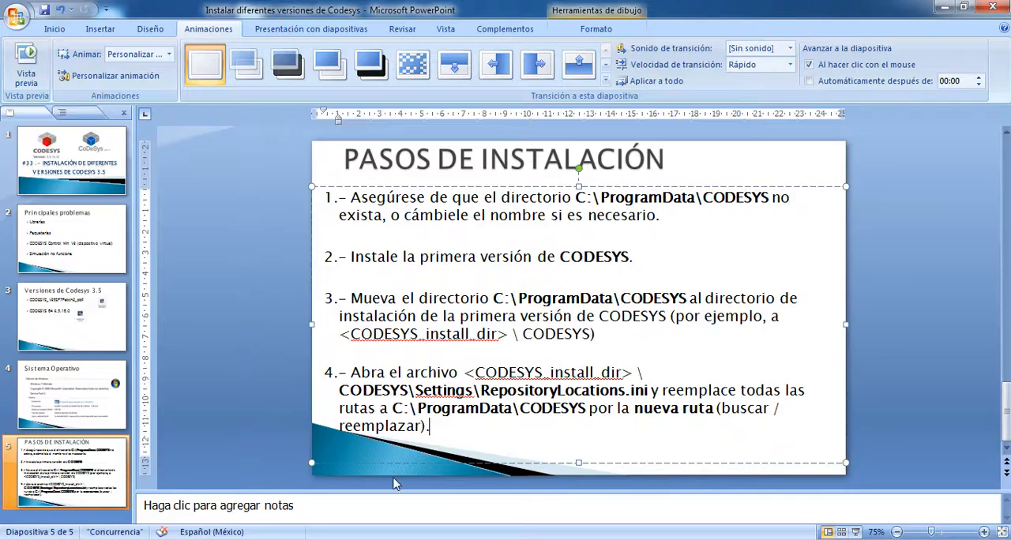
double_click(430, 432)
left_click_drag(351, 197, 657, 218)
left_click_drag(575, 198, 621, 203)
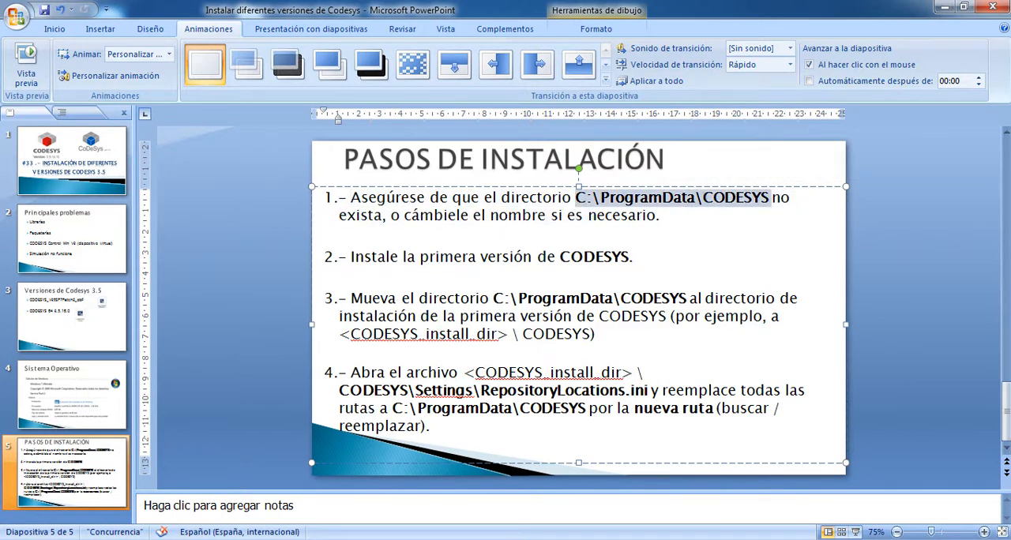
left_click(90, 474)
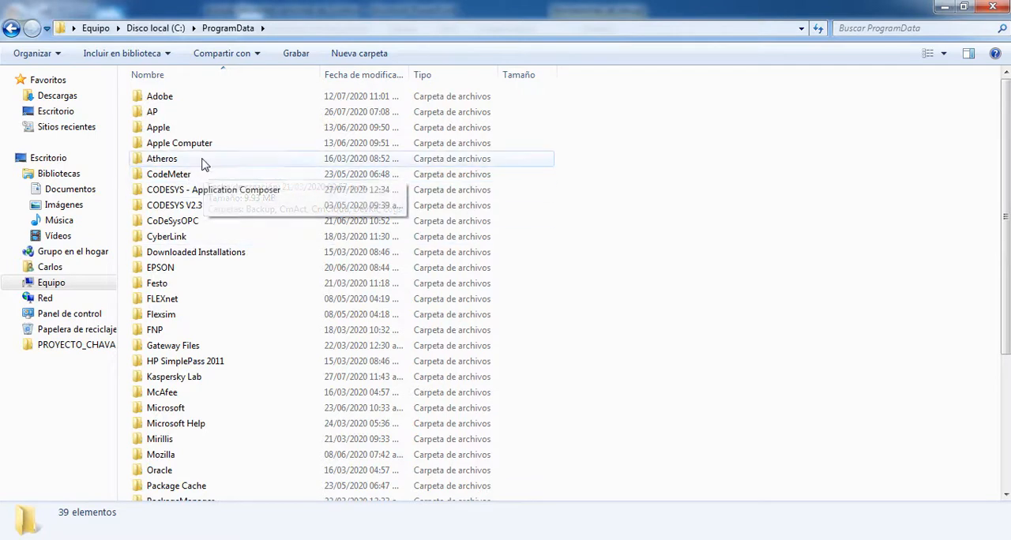
key("alt+Tab")
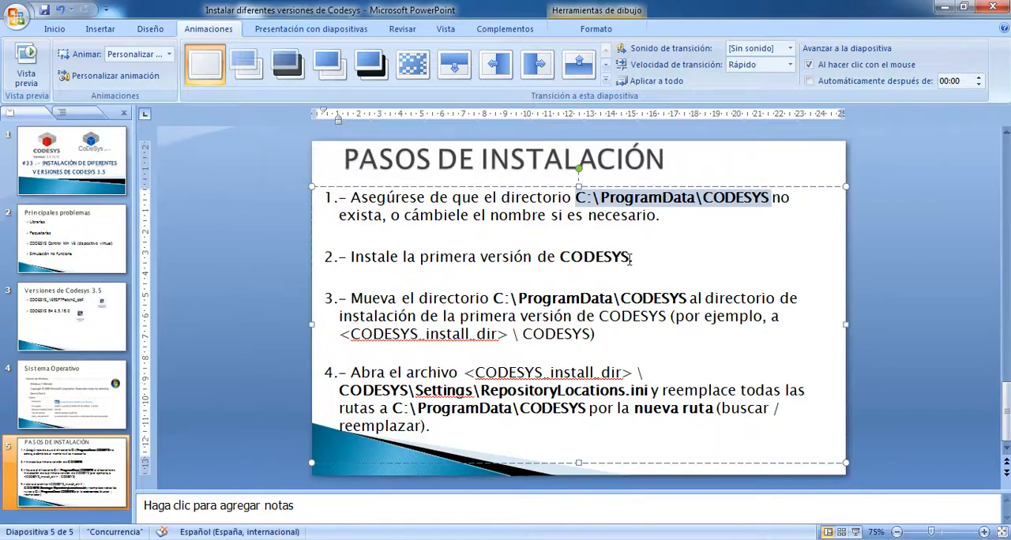
- Switch to the CODESYS_V35SP7Patch2 Explorer window, go up to the CoDeSys 3.5 folder and select the CODESYS 64 3.5.16.0 installer
left_click(443, 257)
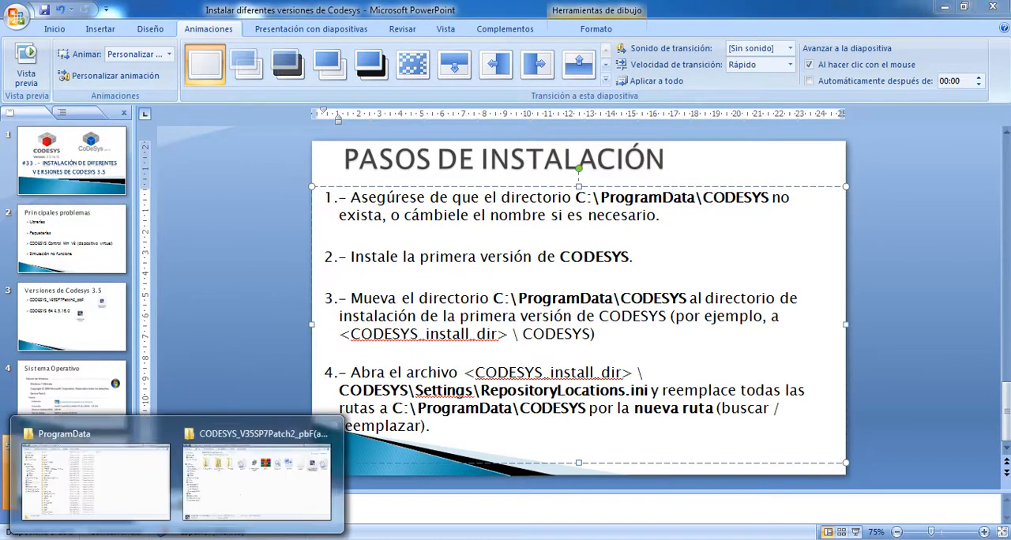
left_click(242, 489)
left_click(485, 363)
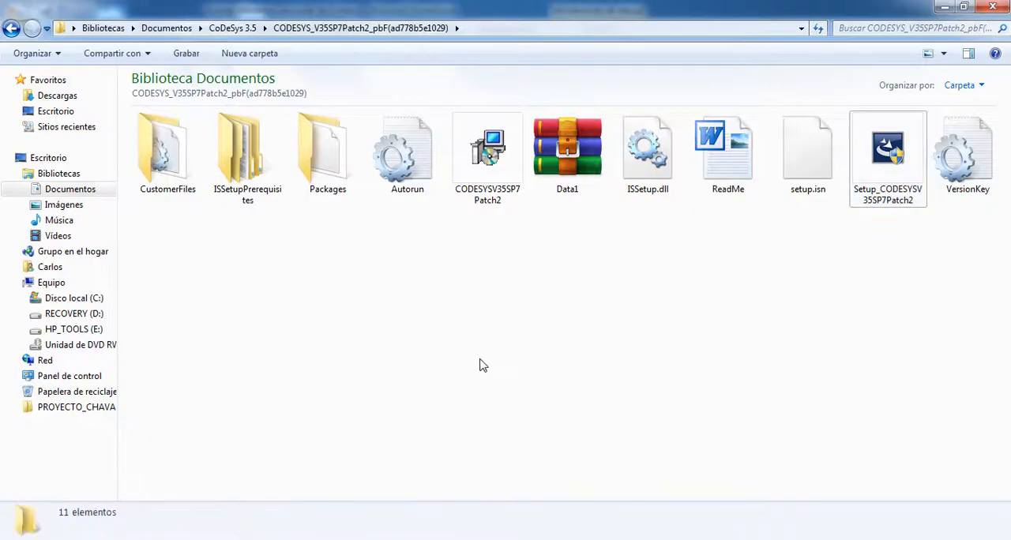
key("BackSpace")
key("Right")
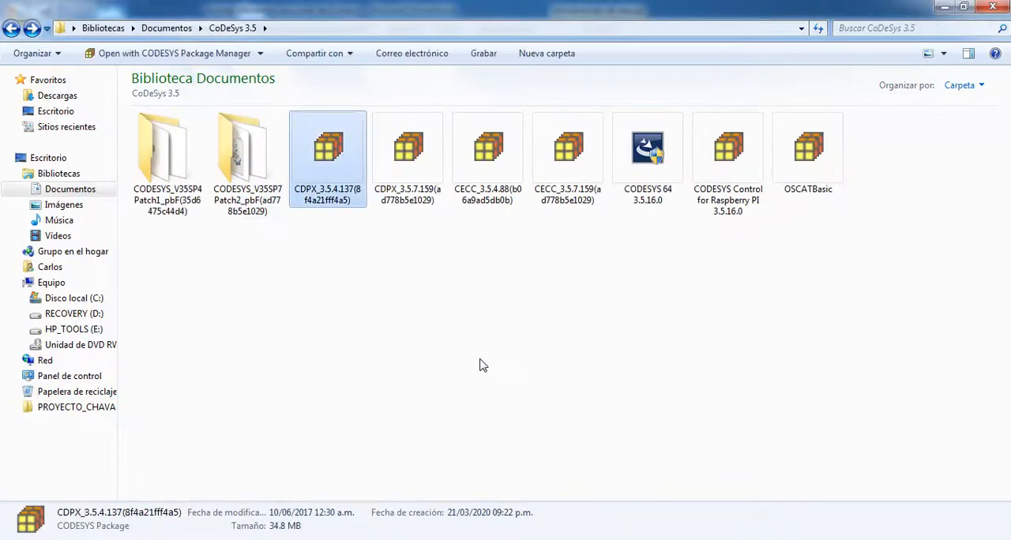
left_click(652, 158)
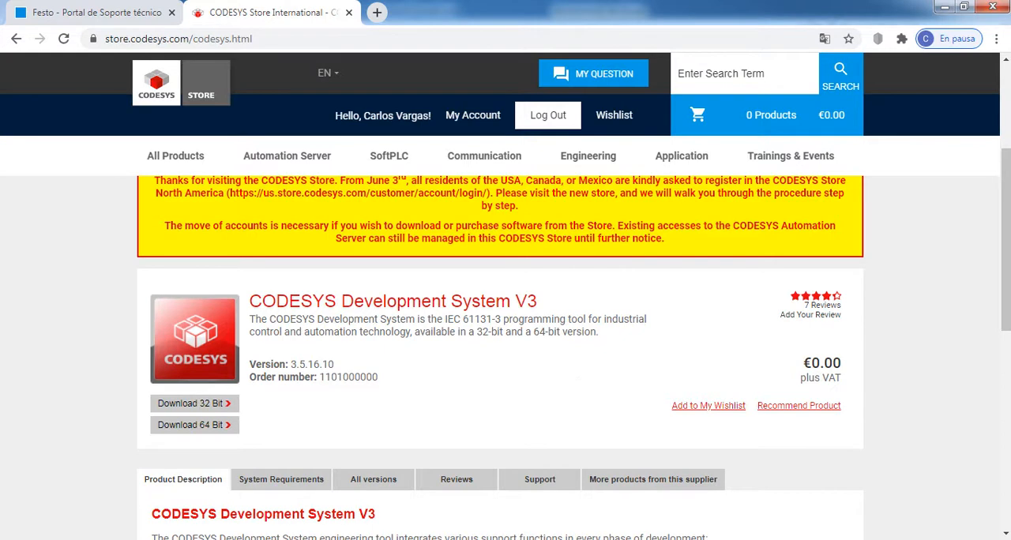
- In Chrome, examine the CODESYS Development System V3 version number on the store page and check it against today's date
left_click(958, 539)
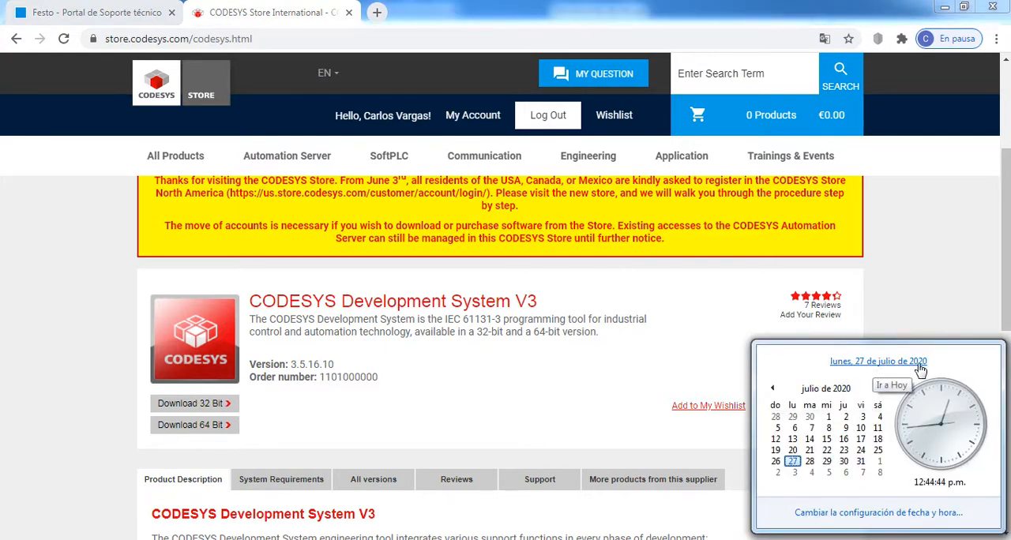
left_click_drag(379, 381, 247, 359)
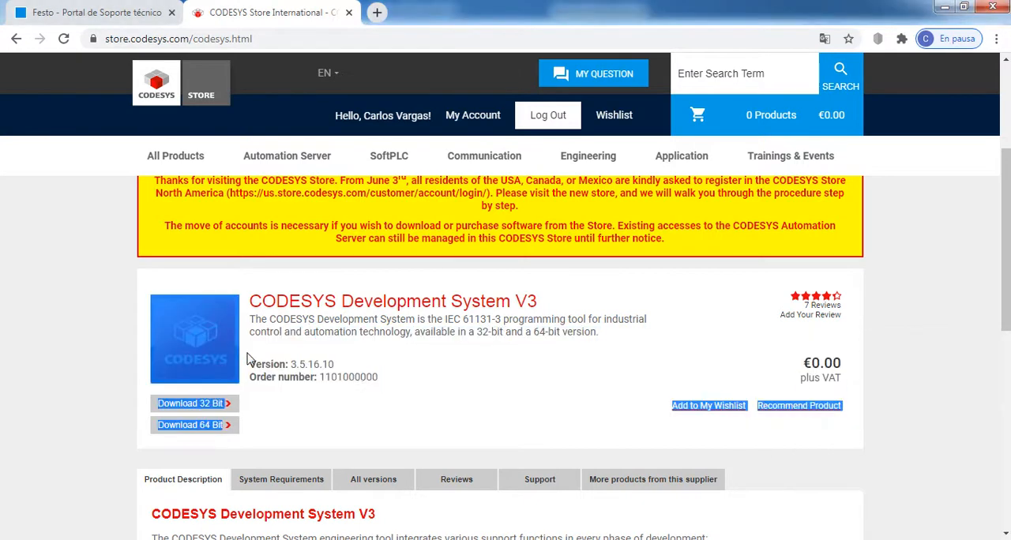
left_click(358, 376)
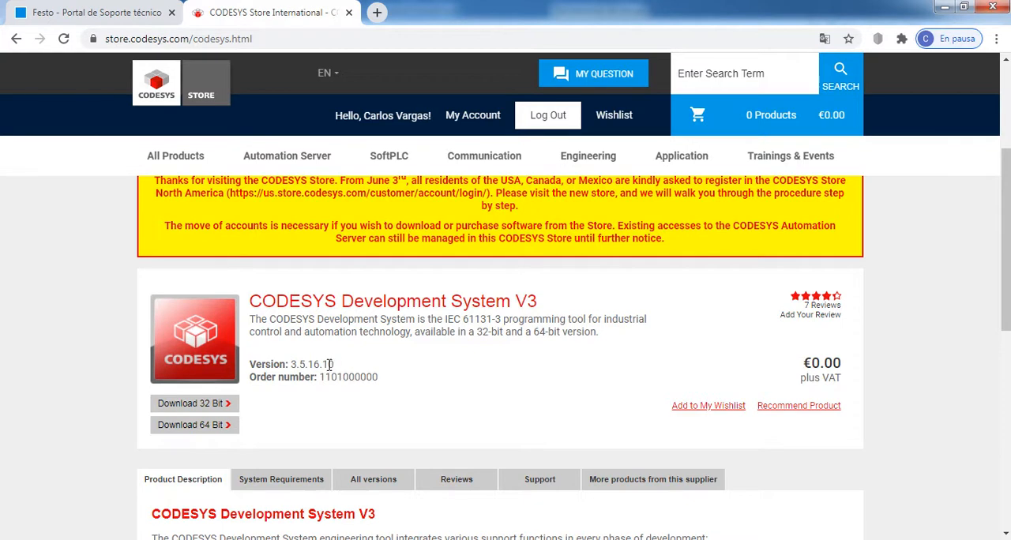
left_click_drag(348, 370, 324, 365)
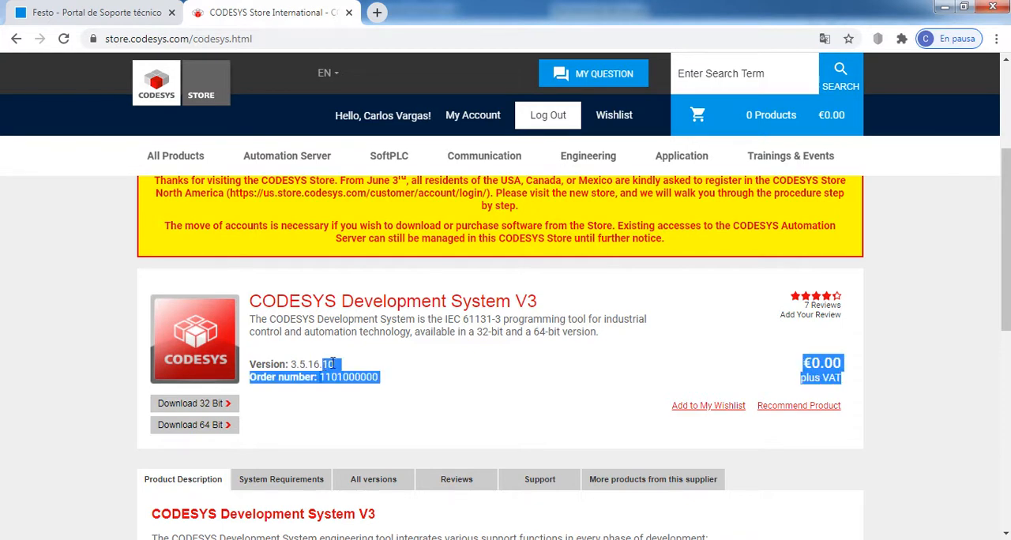
left_click(336, 365)
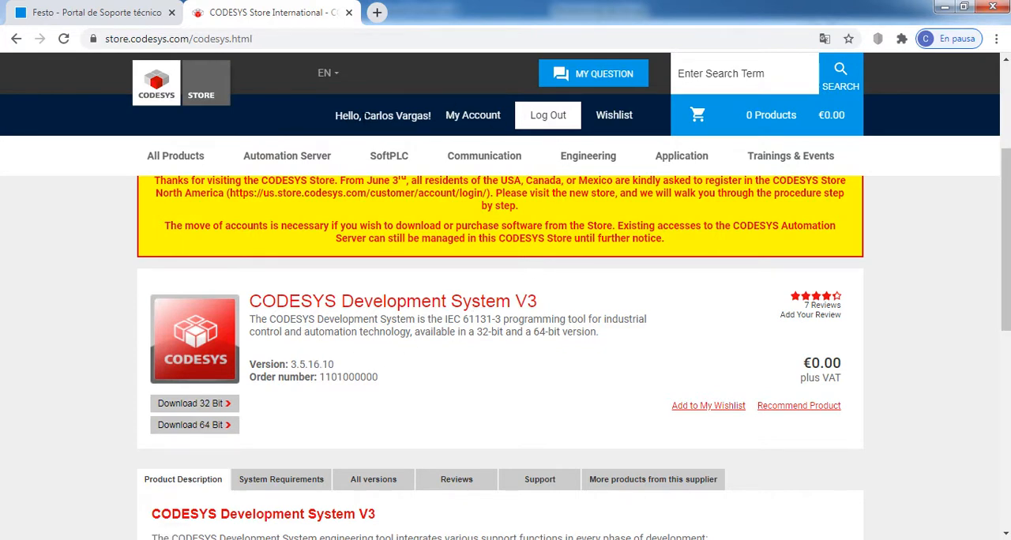
- Examine the store's account area, the yellow registration notice and the product's download options
left_click_drag(334, 120, 413, 118)
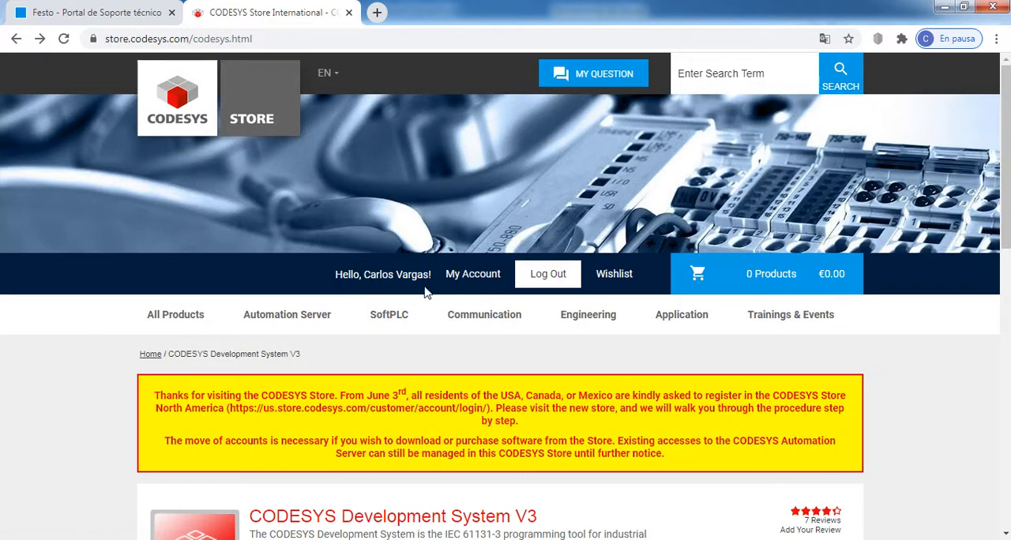
scroll(435, 304, "down", 3)
scroll(452, 310, "up", 2)
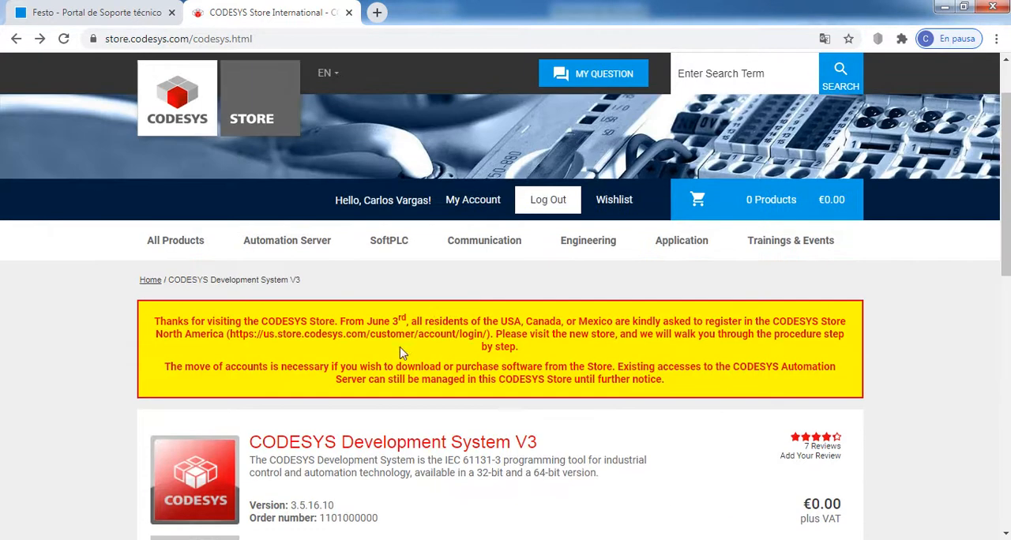
scroll(379, 354, "down", 2)
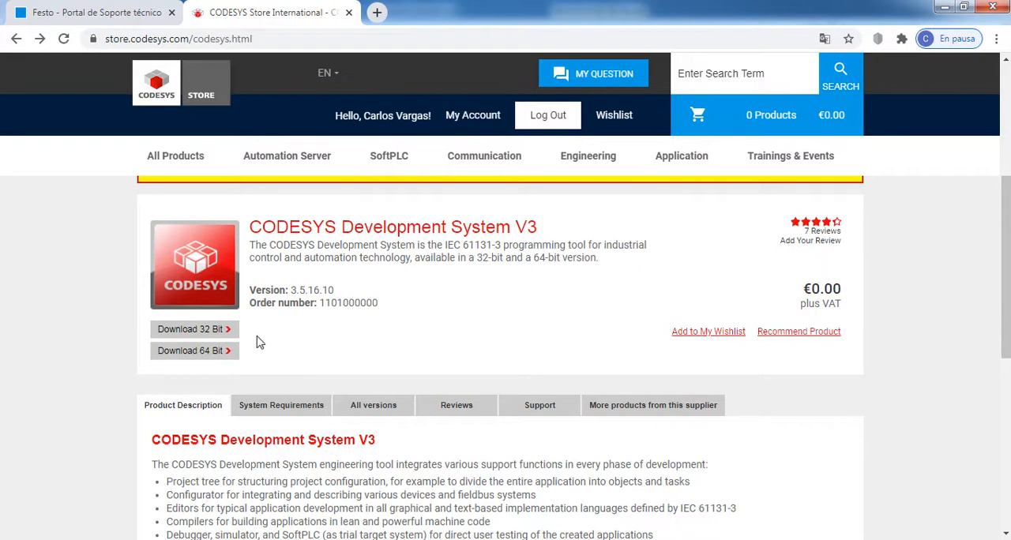
- Show the System Requirements of CODESYS Development System V3 and review the disk space, RAM, processor and supported Windows versions
scroll(403, 342, "down", 2)
left_click(289, 261)
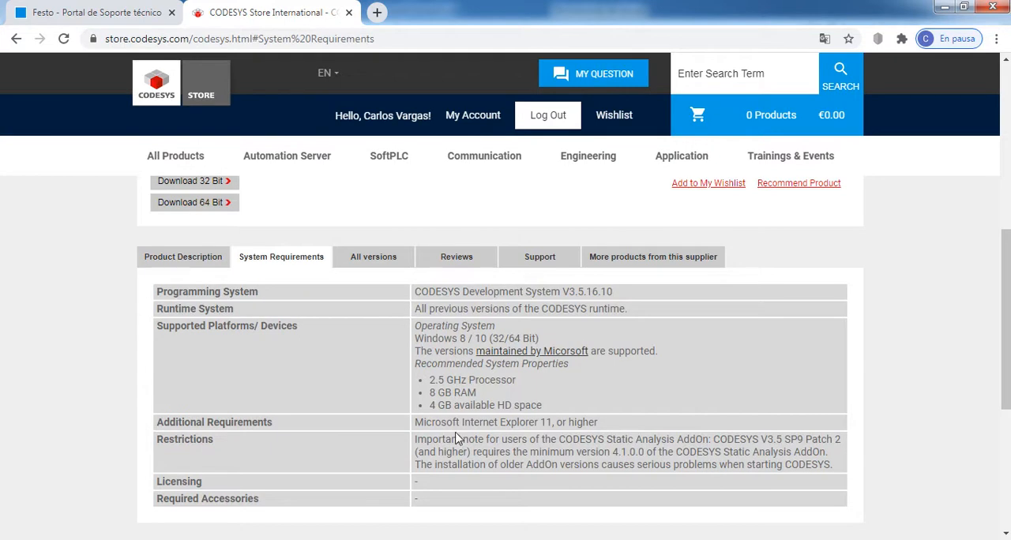
left_click_drag(429, 407, 545, 405)
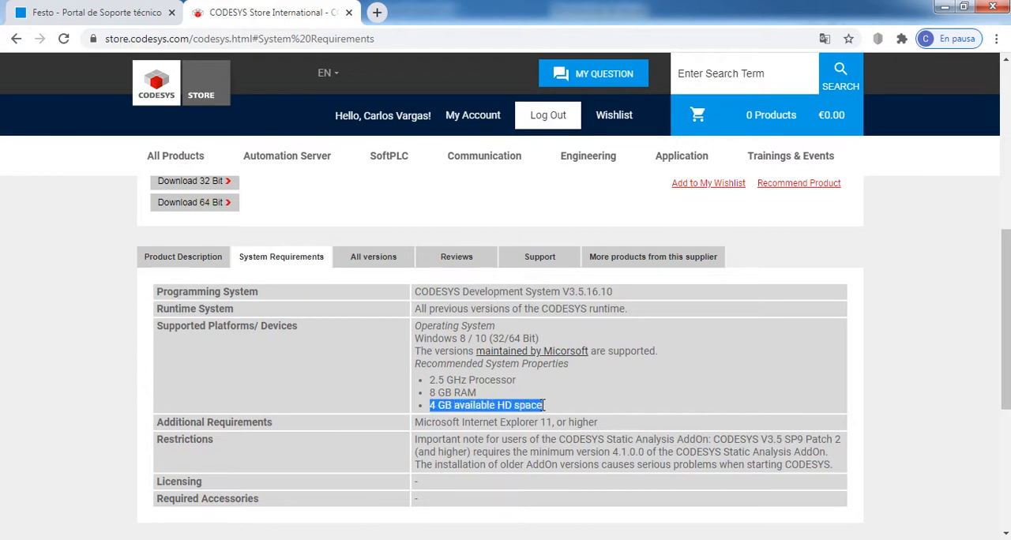
left_click_drag(431, 393, 526, 383)
mouse_move(490, 339)
left_mouse_down()
mouse_move(416, 342)
mouse_move(489, 338)
left_mouse_up()
left_click(417, 339)
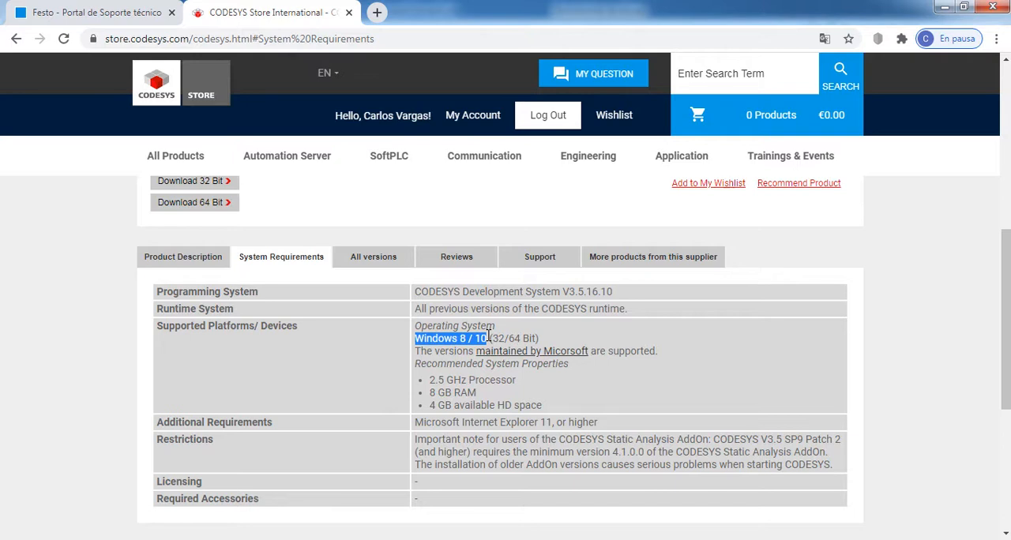
- Return to the CoDeSys 3.5 folder in Windows Explorer and run the CODESYS 64 3.5.16.0 installer as administrator
left_click(948, 7)
right_click(651, 180)
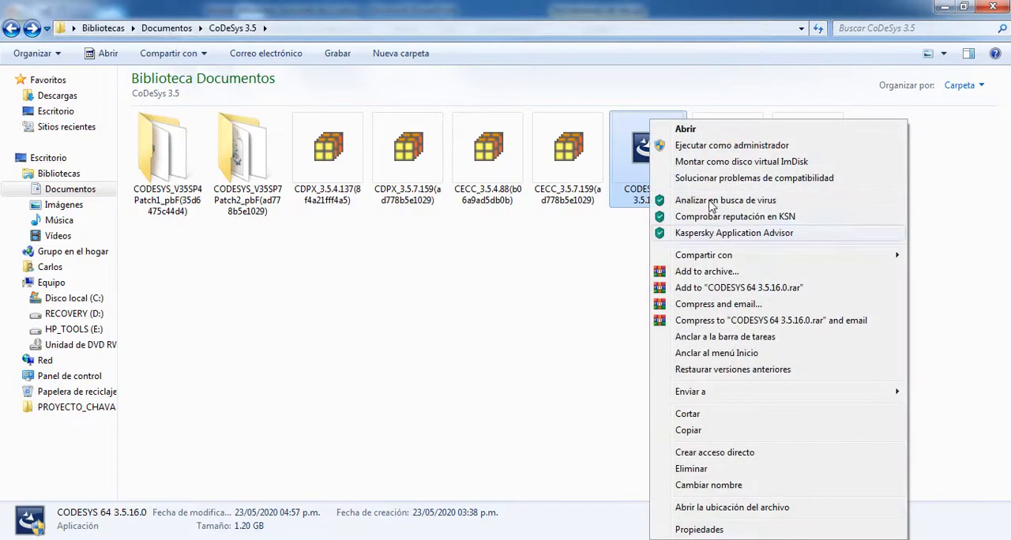
left_click(711, 145)
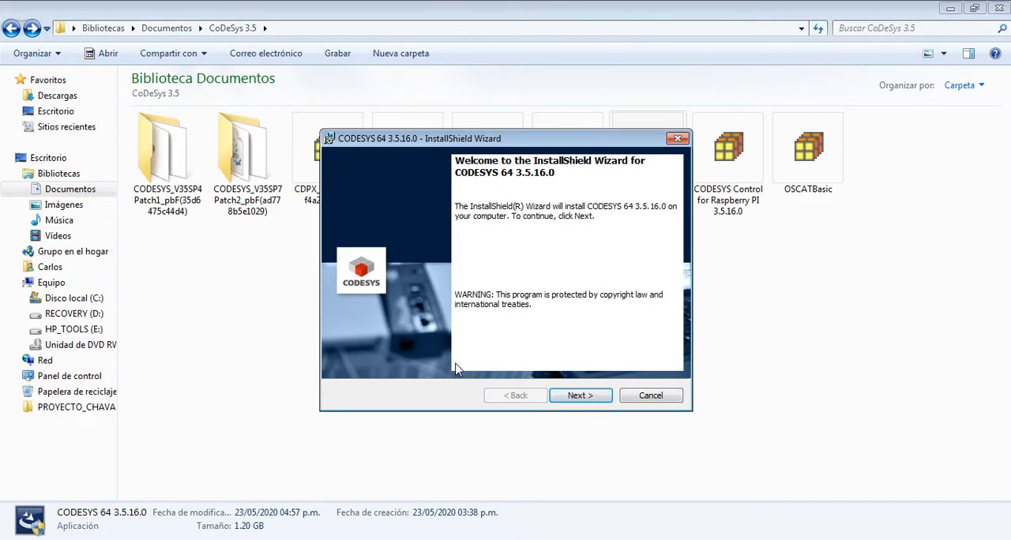
- Proceed through the installer's welcome page, accept the license agreement and mark the important information as read
left_click(576, 397)
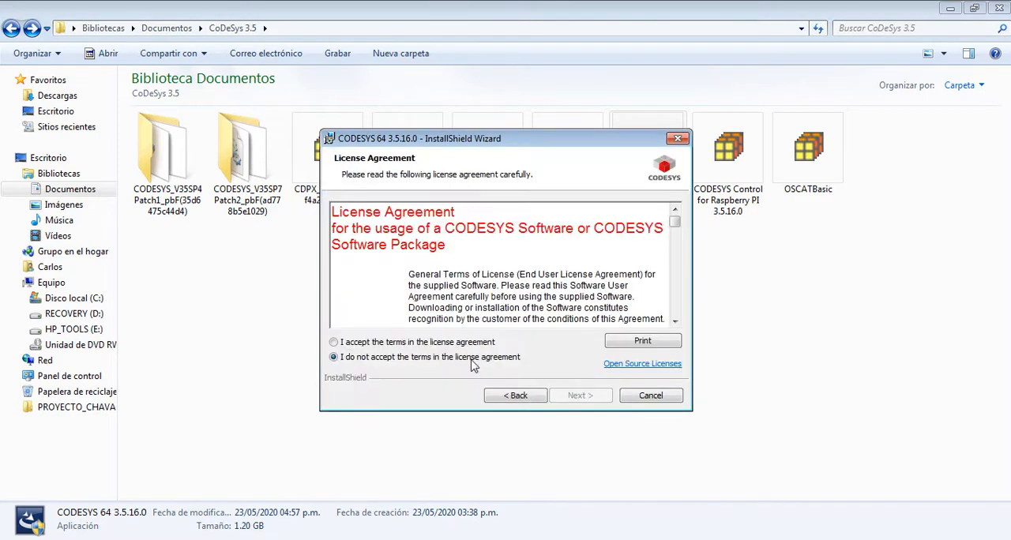
left_click(357, 349)
left_click(574, 398)
left_click(377, 344)
left_click_drag(334, 215, 530, 226)
scroll(530, 262, "down", 3)
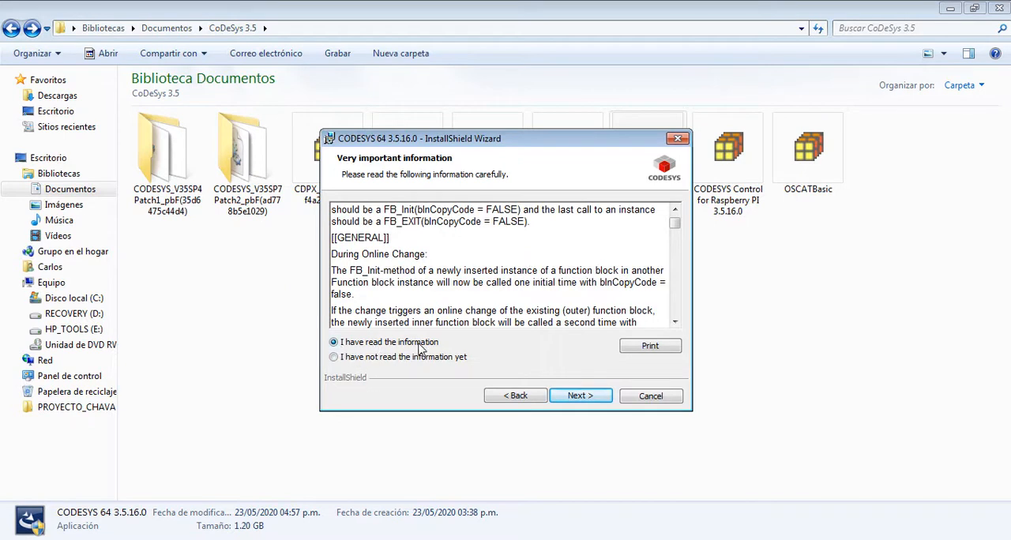
left_click(591, 396)
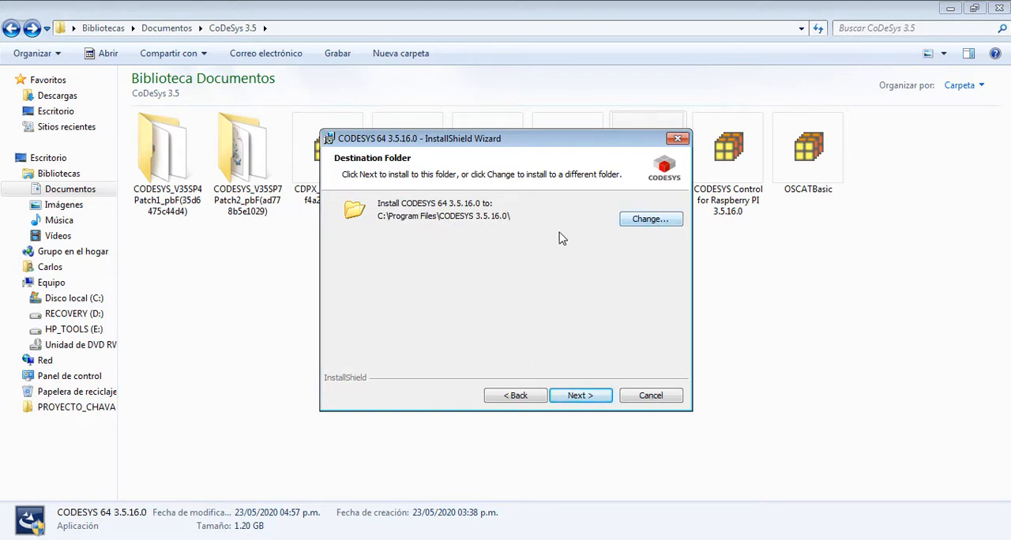
- Review the destination folder options and keep C:\Program Files\CODESYS 3.5.16.0\ as the install location
left_click(652, 223)
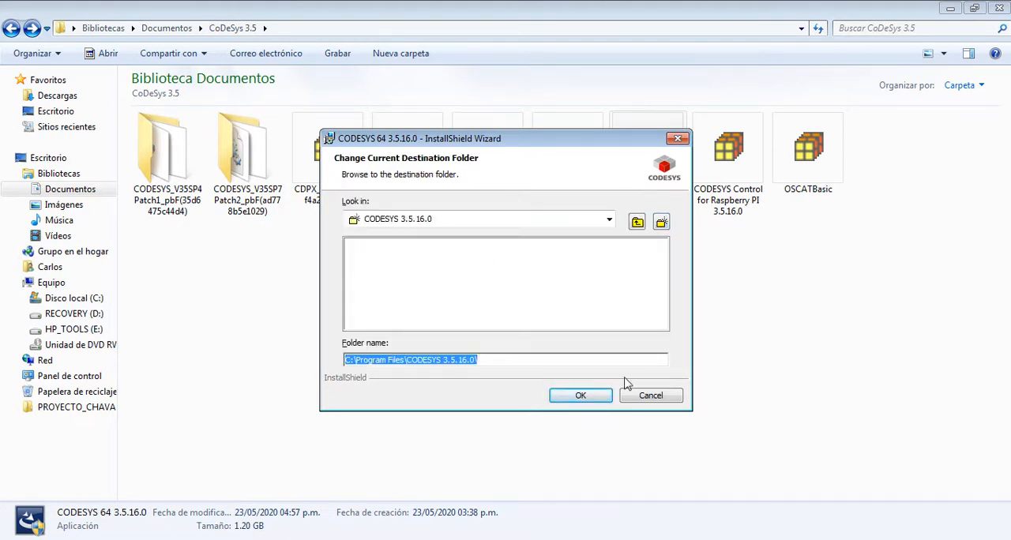
left_click(591, 395)
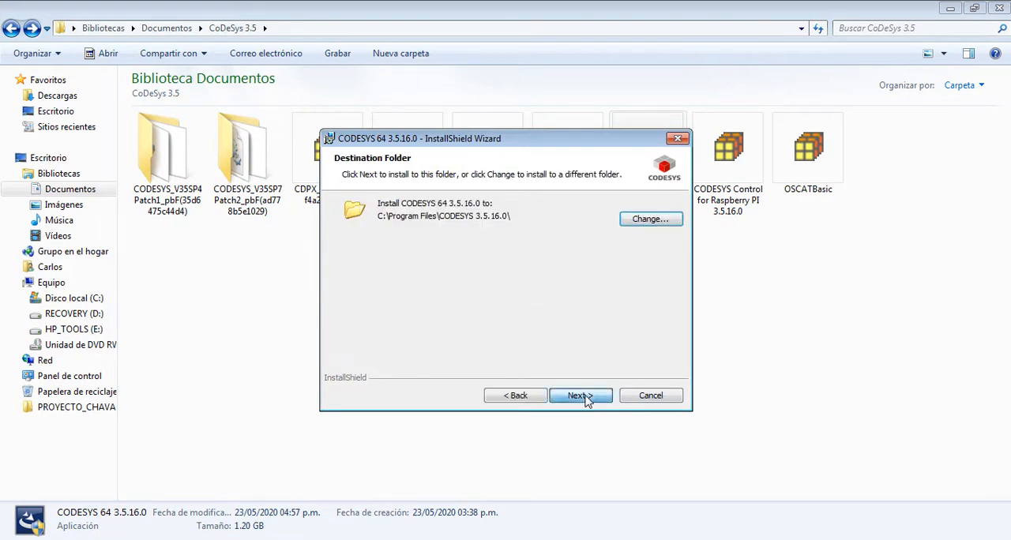
left_click(585, 399)
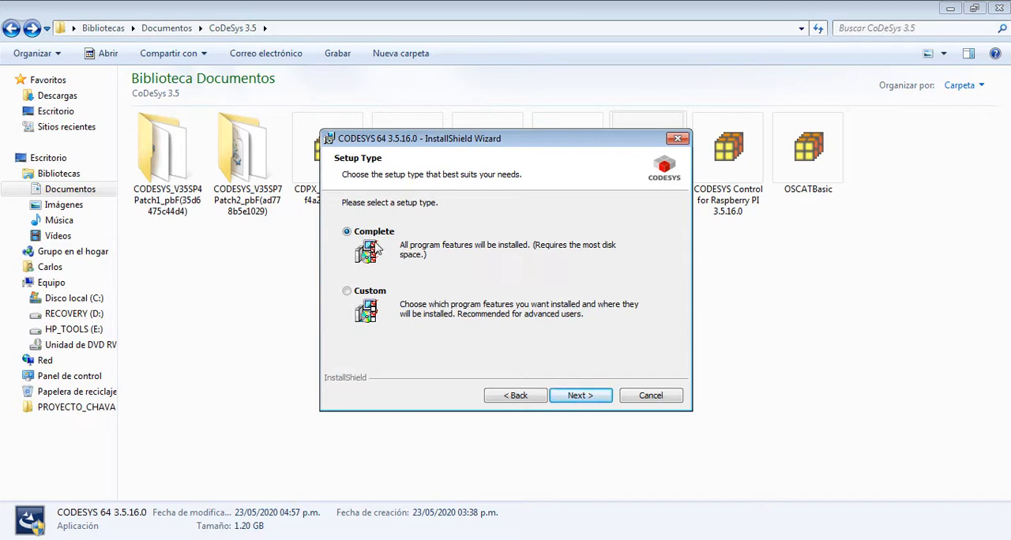
- Install CODESYS 64 3.5.16.0 with the Complete setup type and finish the wizard
left_click(580, 396)
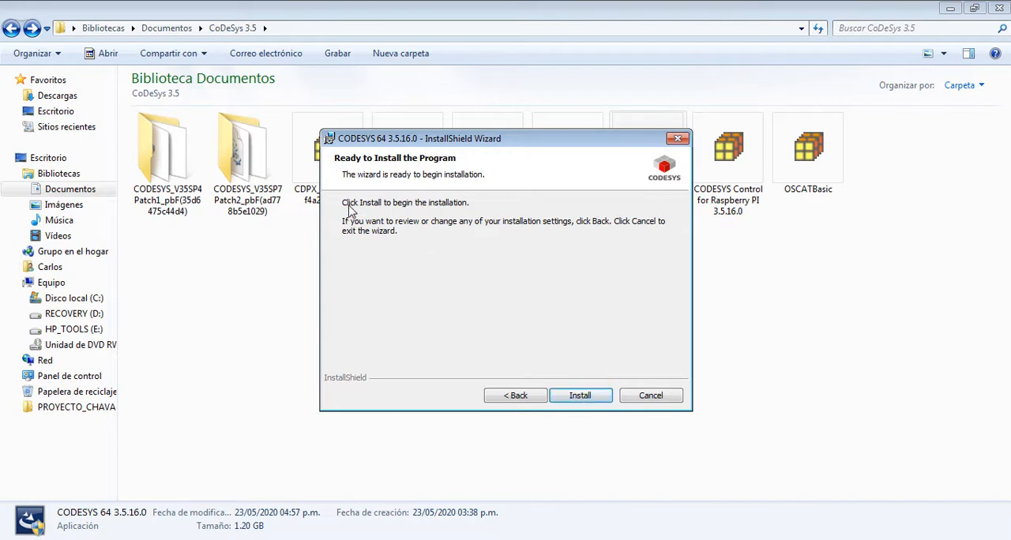
left_click(581, 396)
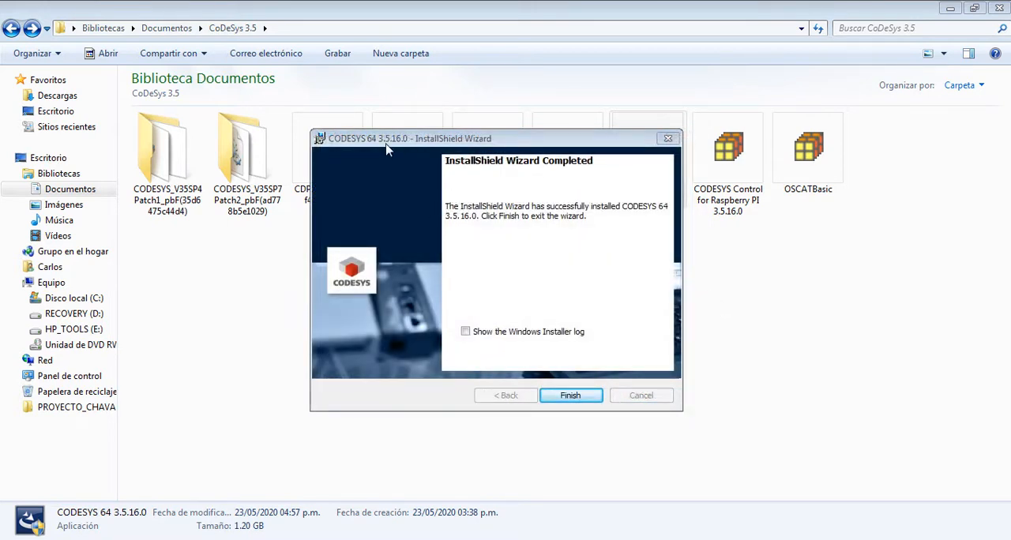
left_click(576, 398)
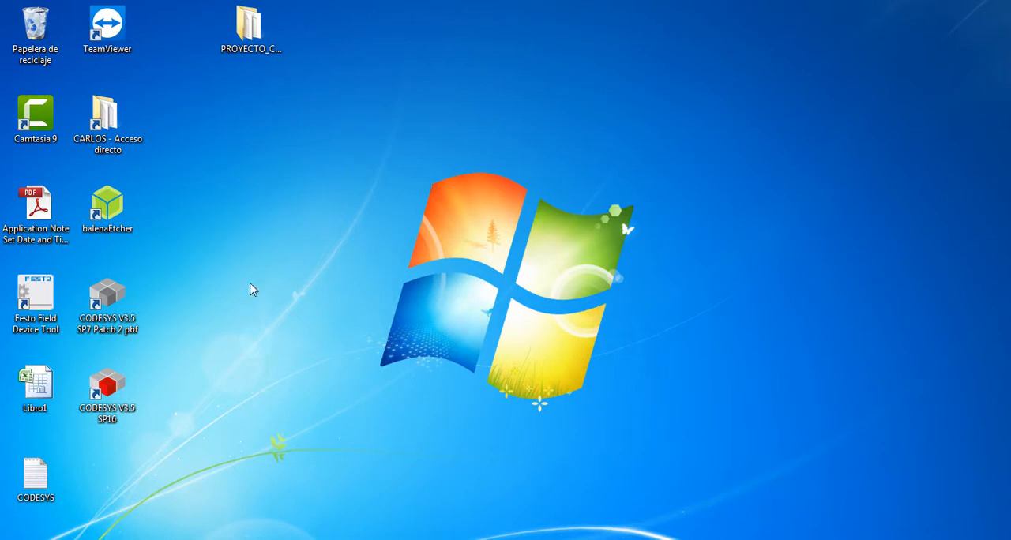
- Check the desktop for both CODESYS V3.5 shortcuts, and review instructions 1 to 4 on the PowerPoint slide
left_click_drag(217, 264, 124, 418)
left_click(311, 276)
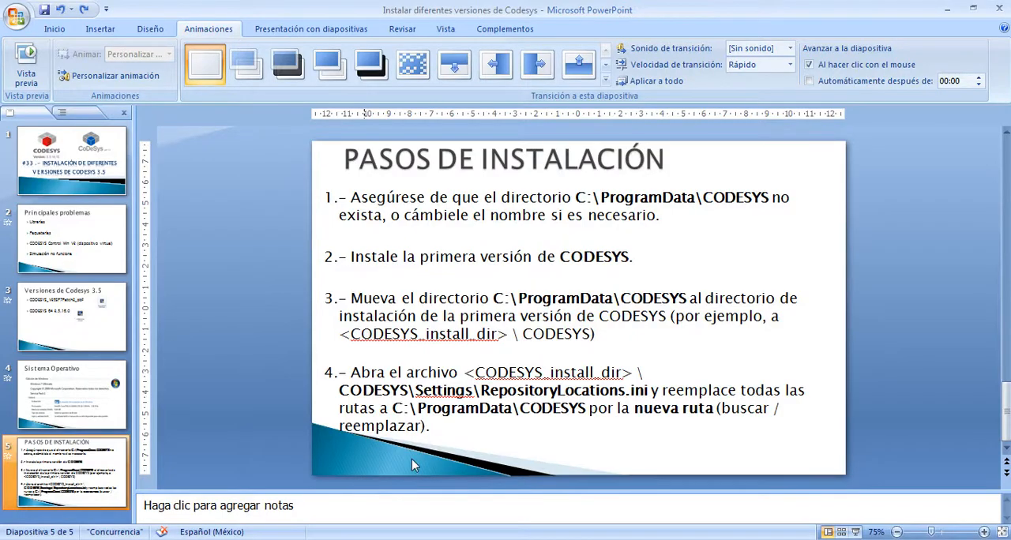
mouse_move(646, 258)
left_mouse_down()
mouse_move(555, 257)
mouse_move(352, 215)
mouse_move(324, 199)
left_mouse_up()
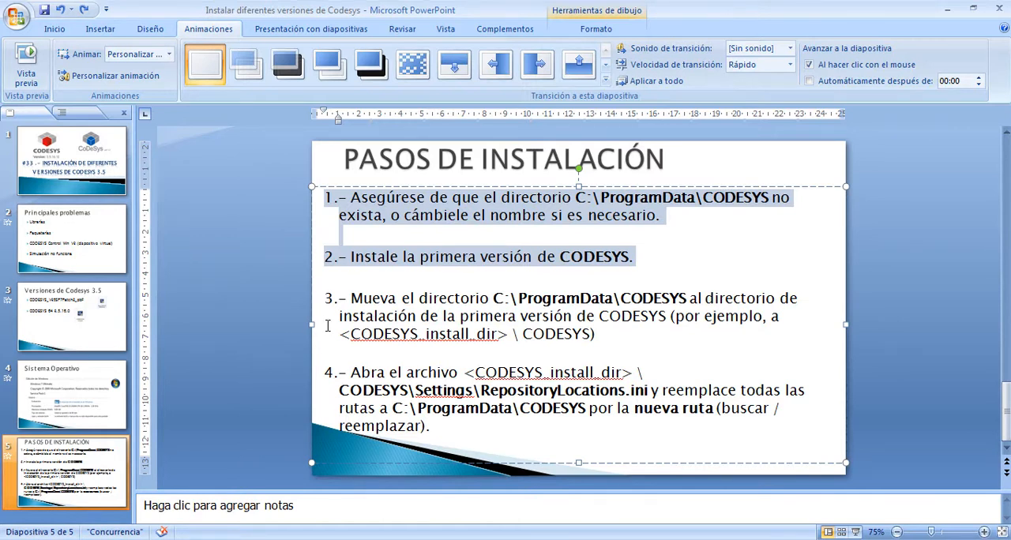
left_click_drag(326, 297, 498, 427)
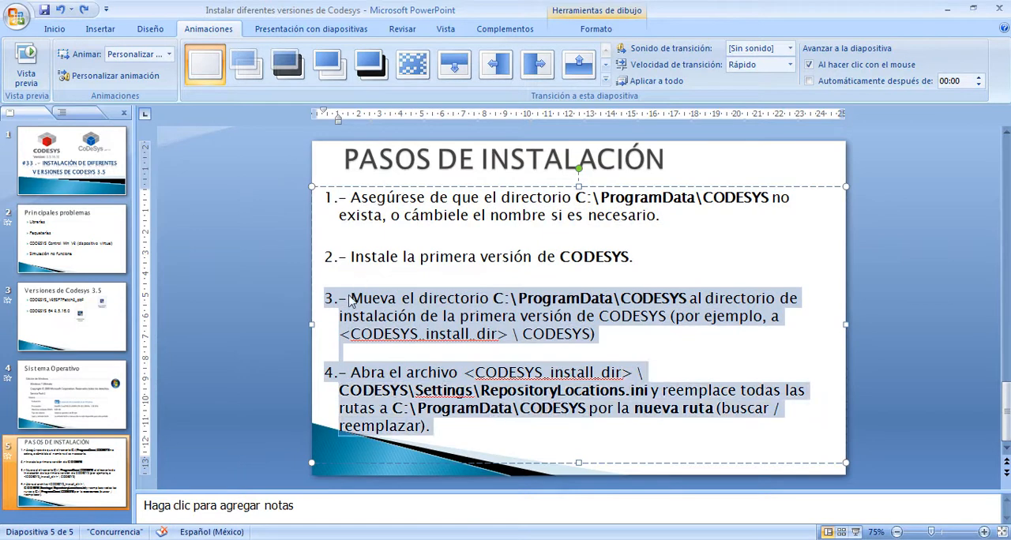
- Switch to Windows Explorer and inspect the contents of C:\ProgramData\CODESYS, returning to the root of drive C:
left_click(437, 427)
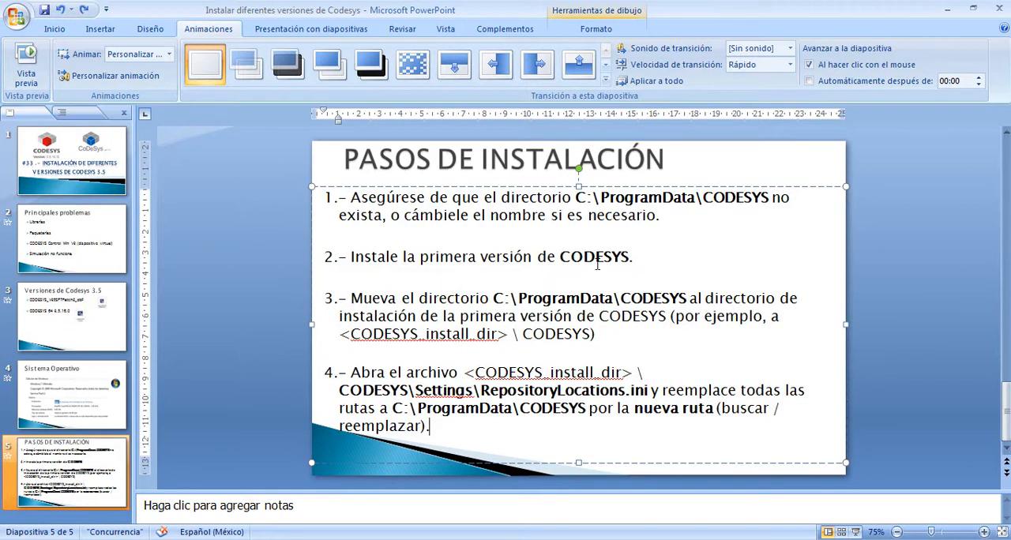
left_click(68, 539)
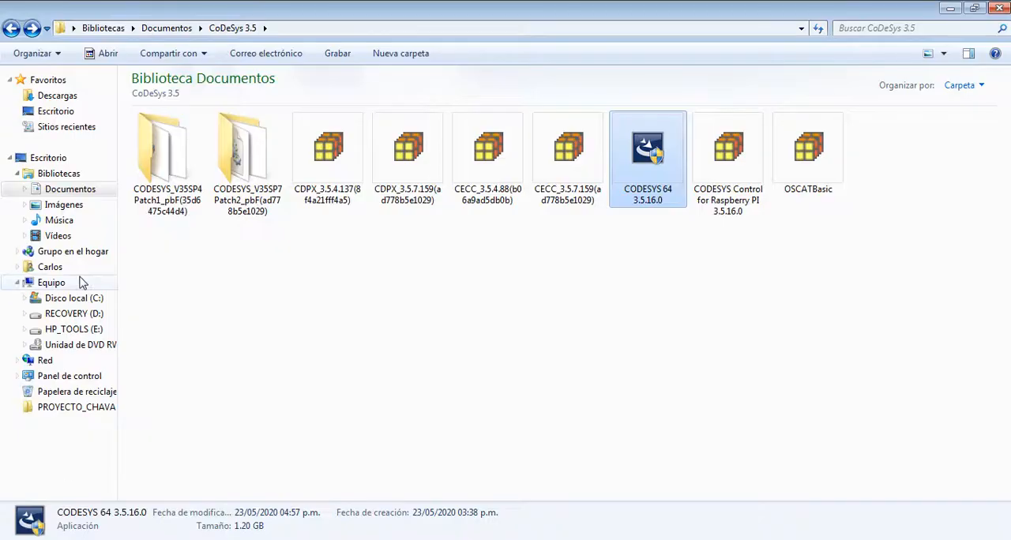
left_click(82, 298)
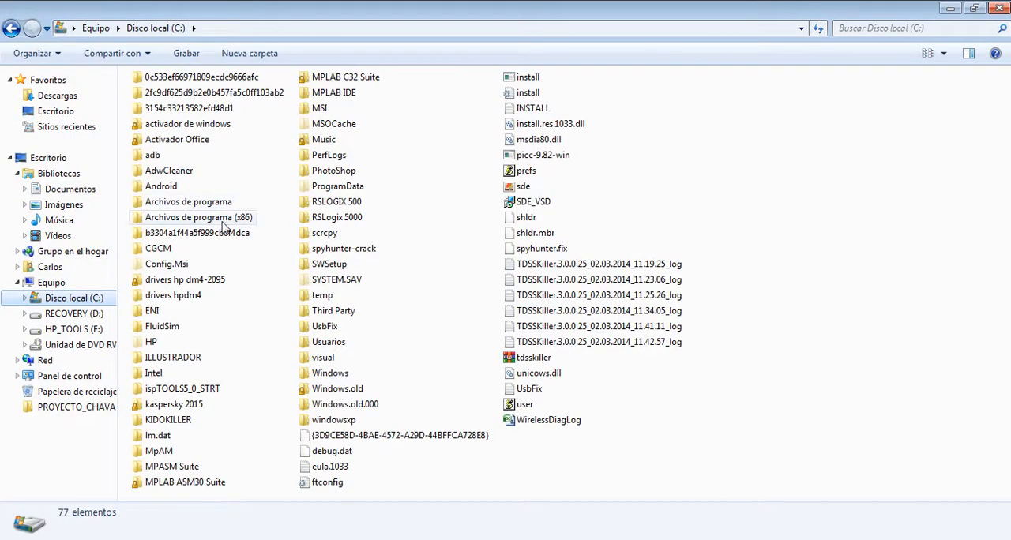
double_click(342, 188)
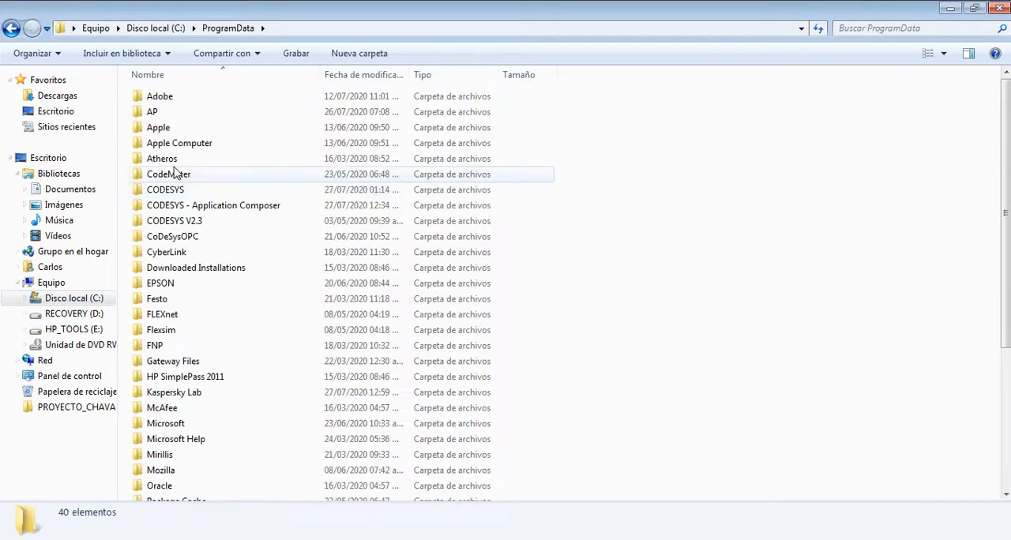
double_click(176, 194)
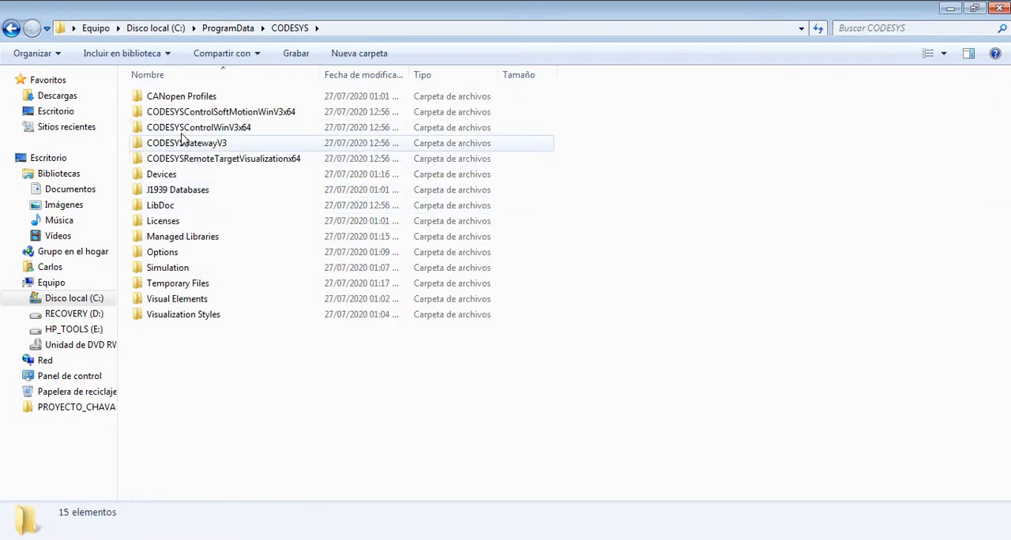
left_click(11, 28)
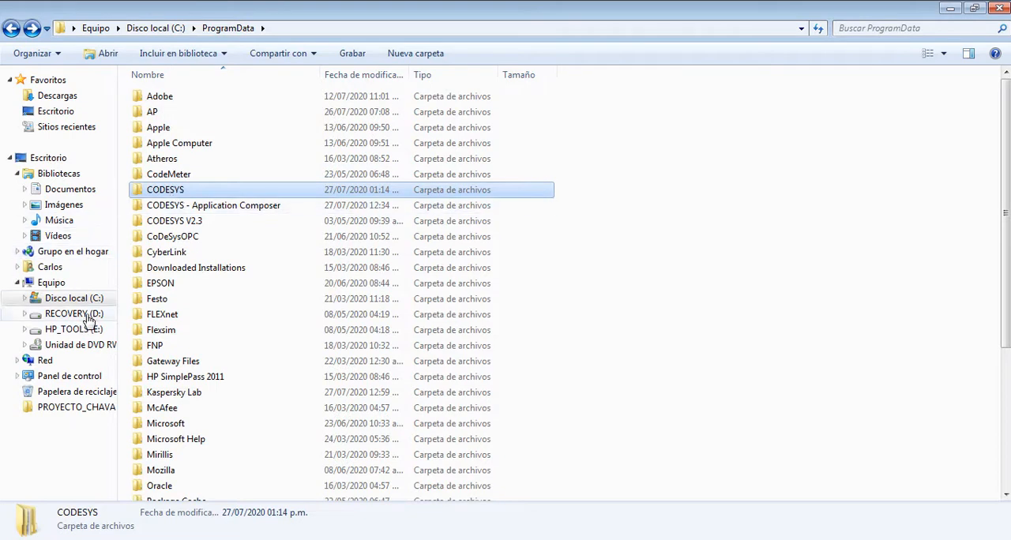
left_click(11, 27)
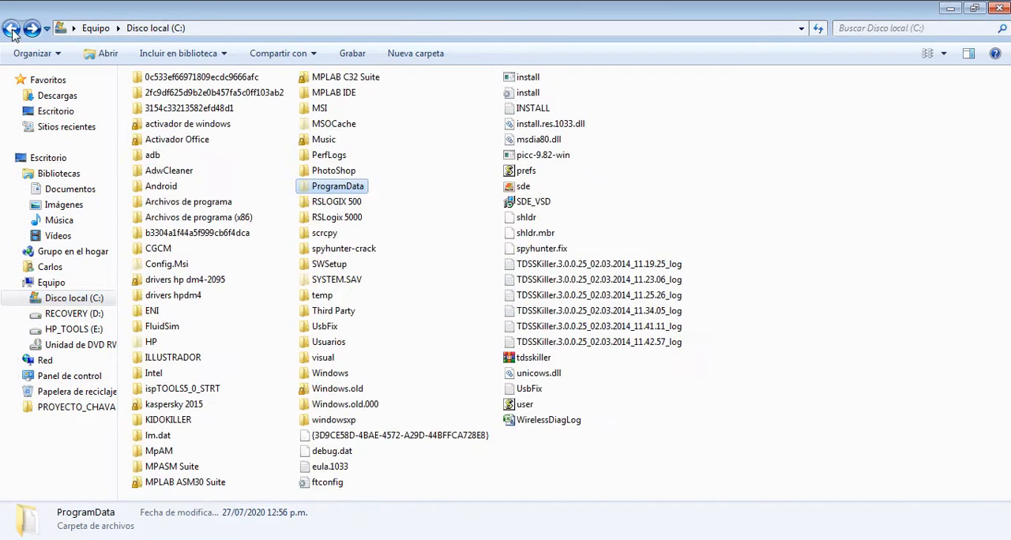
- Browse to Archivos de programa\CODESYS 3.5.16.0 and locate its ProgramData folder
double_click(193, 202)
left_click(188, 142)
double_click(188, 143)
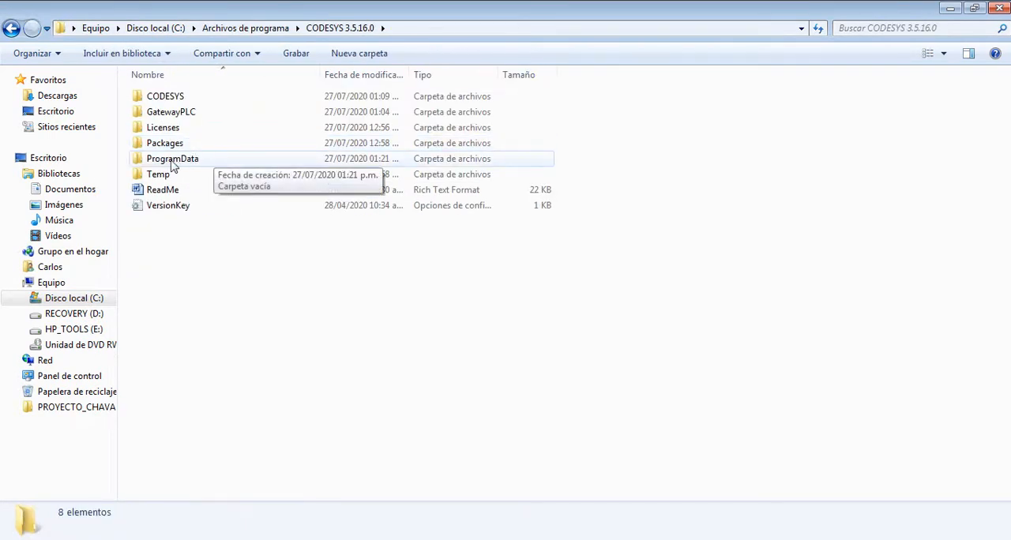
left_click(175, 163)
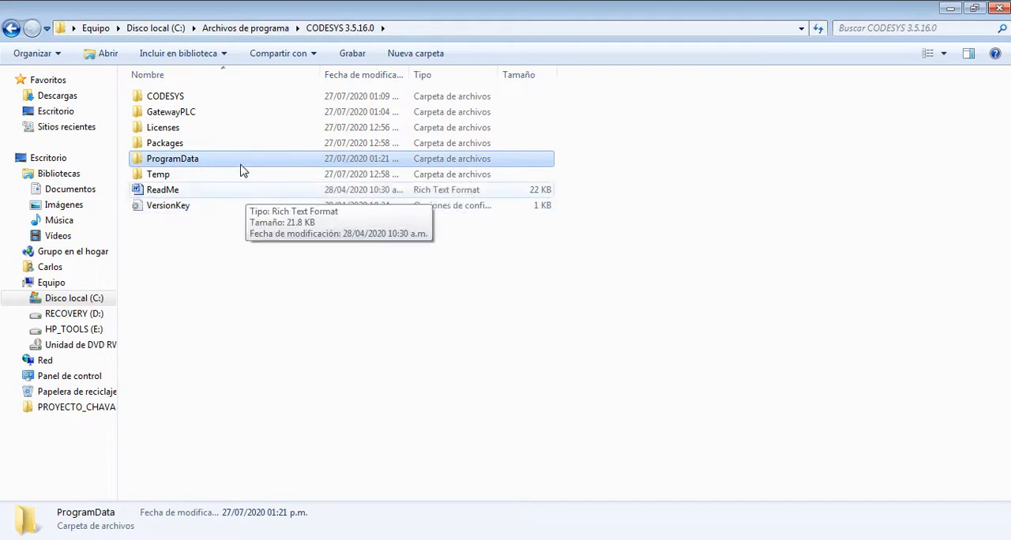
- Examine the C:\ProgramData\CODESYS paths in RepositoryLocations in the CODESYS\Settings folder, closing the file and the Explorer window
double_click(184, 98)
double_click(168, 347)
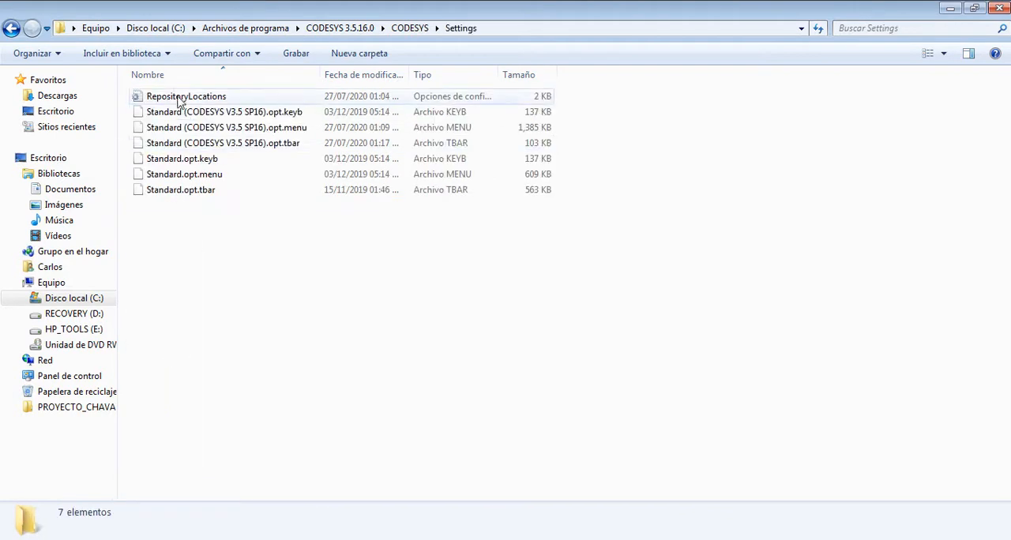
double_click(181, 98)
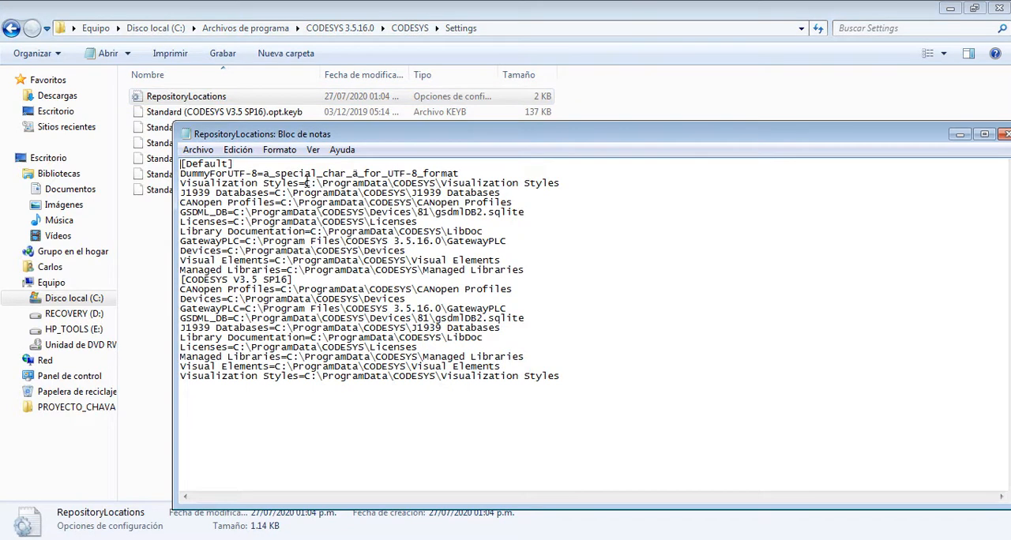
left_click_drag(306, 182, 437, 186)
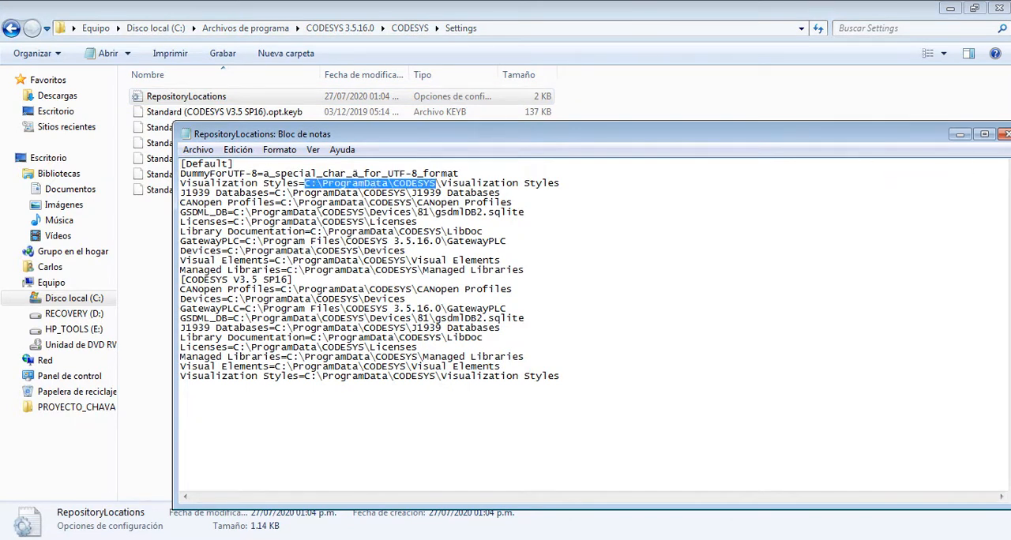
left_click(1005, 134)
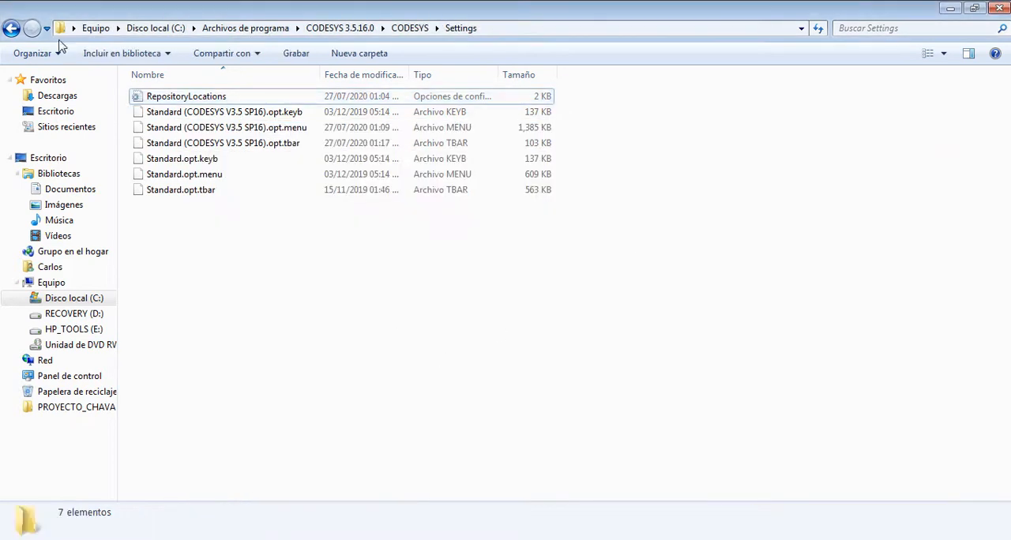
left_click(10, 29)
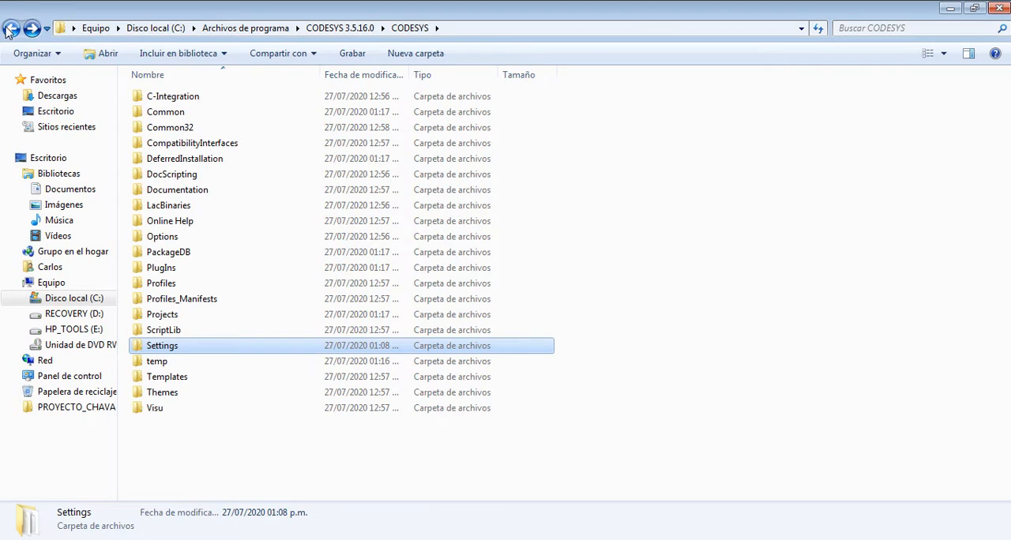
left_click(517, 430)
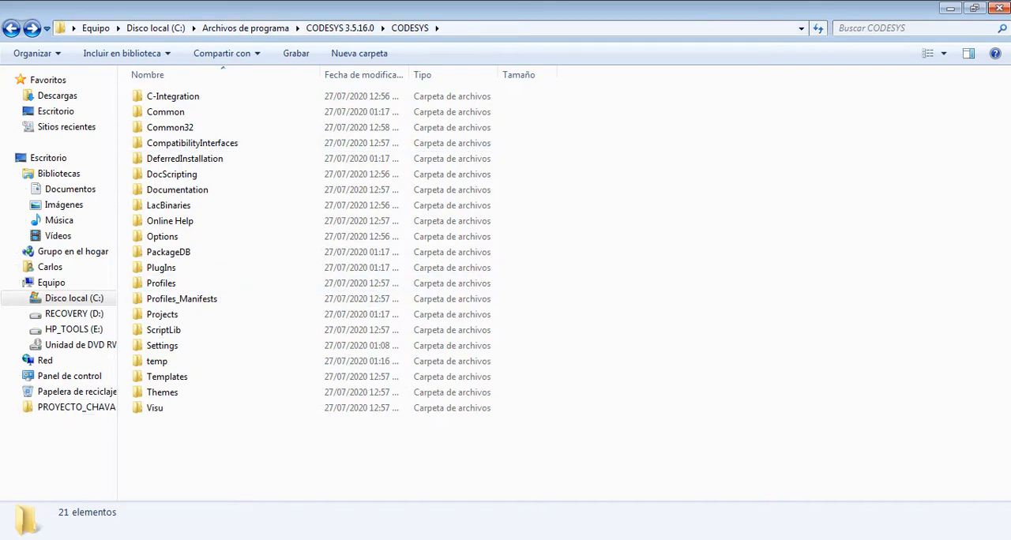
left_click(998, 8)
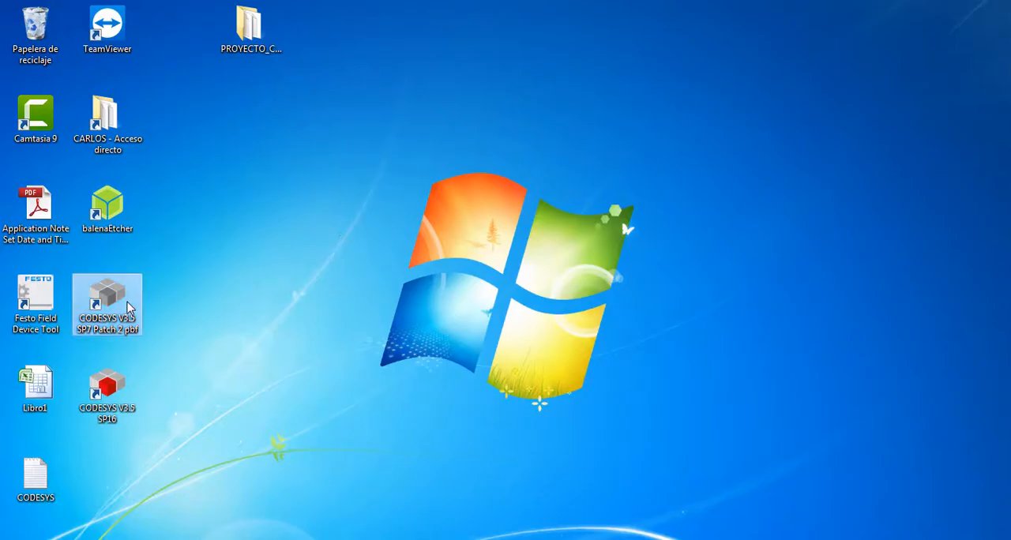
- Launch the Festo CODESYS V3.5 from the desktop and check its version in the About information
double_click(126, 299)
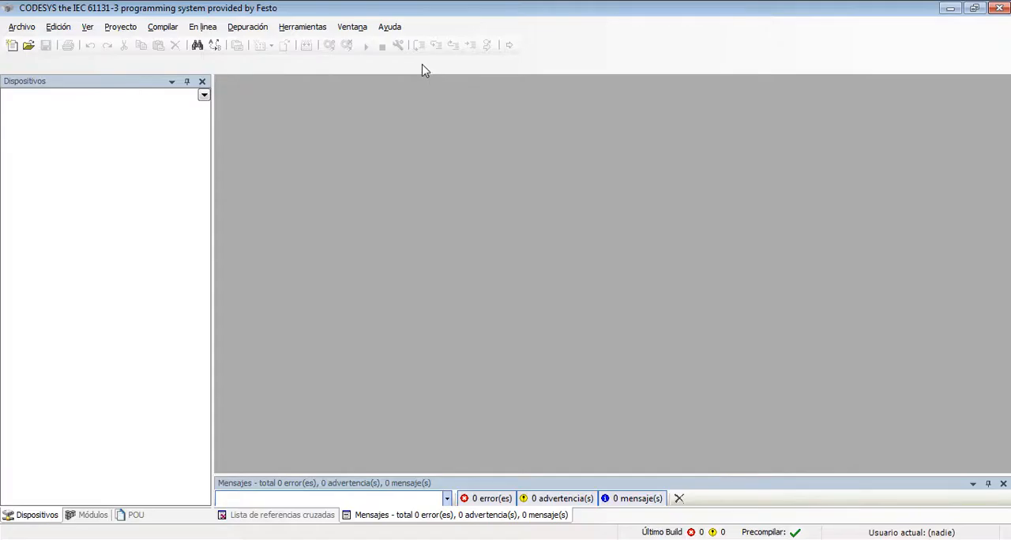
left_click(390, 27)
left_click(413, 117)
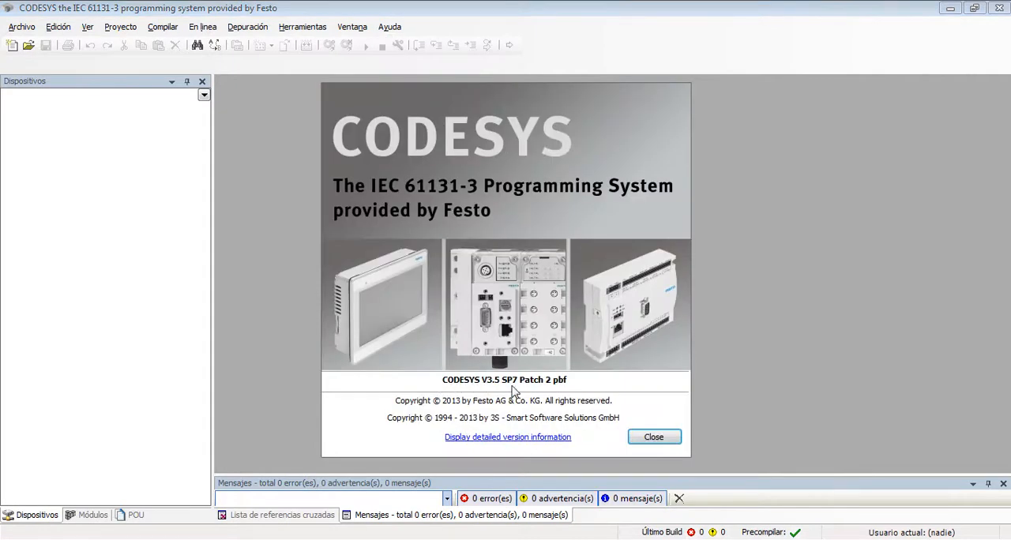
left_click(652, 438)
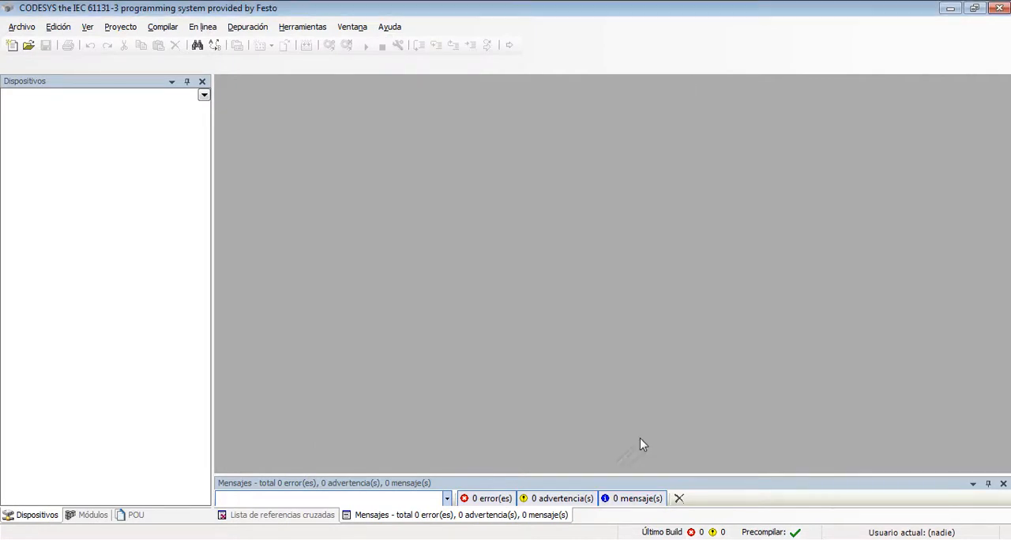
- Create a standard project named Sintitulo2 with device CODESYS Control Win V3 and PLC_PRG in Diagrama de contactos (LD)
left_click(12, 45)
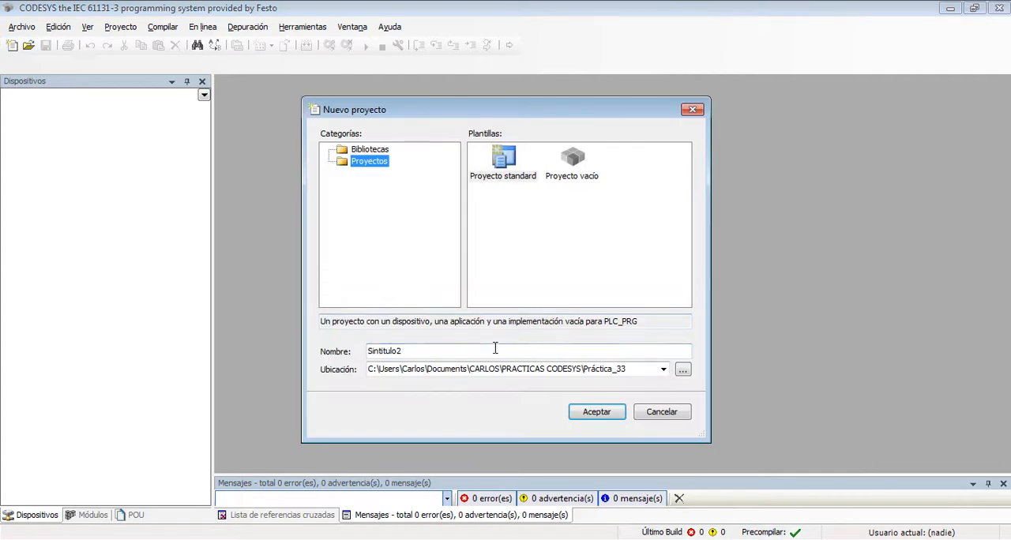
left_click(611, 419)
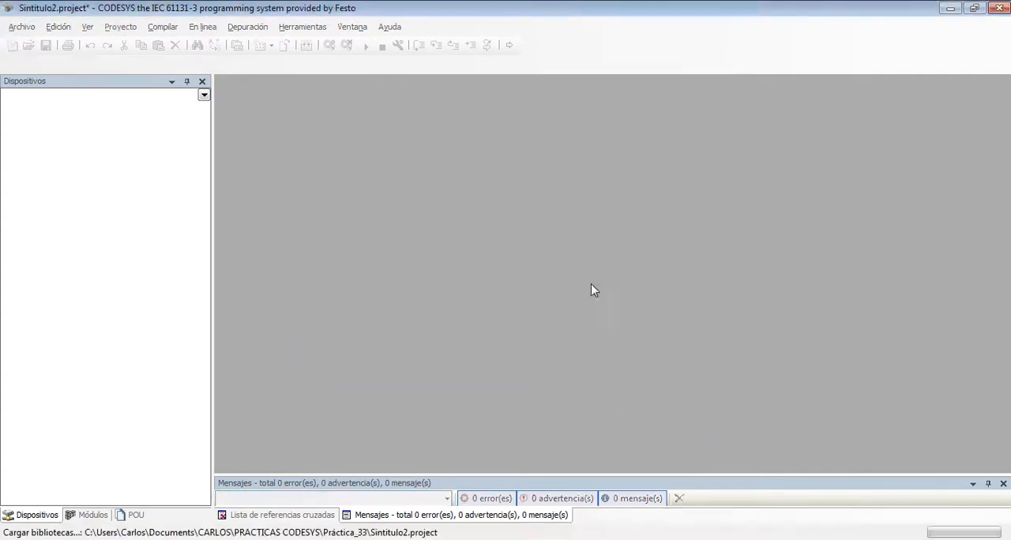
left_click(510, 290)
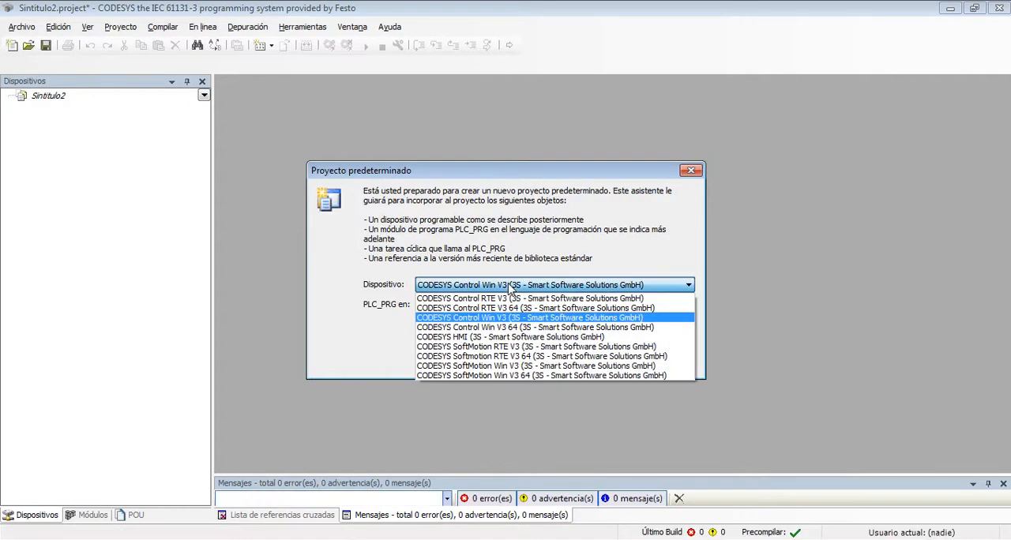
left_click(527, 296)
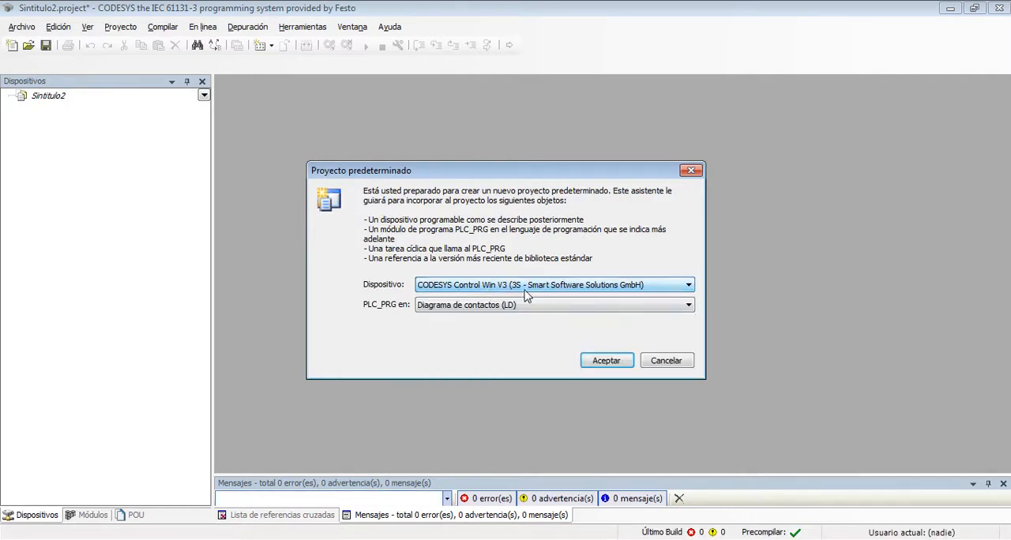
left_click(602, 362)
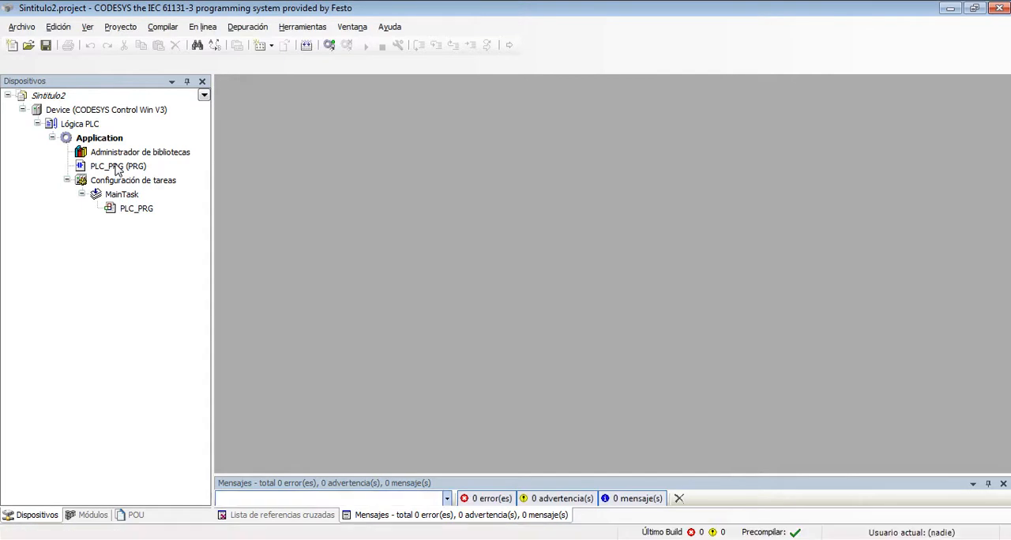
- Open the PLC_PRG program and enable simulation mode for the project
double_click(117, 167)
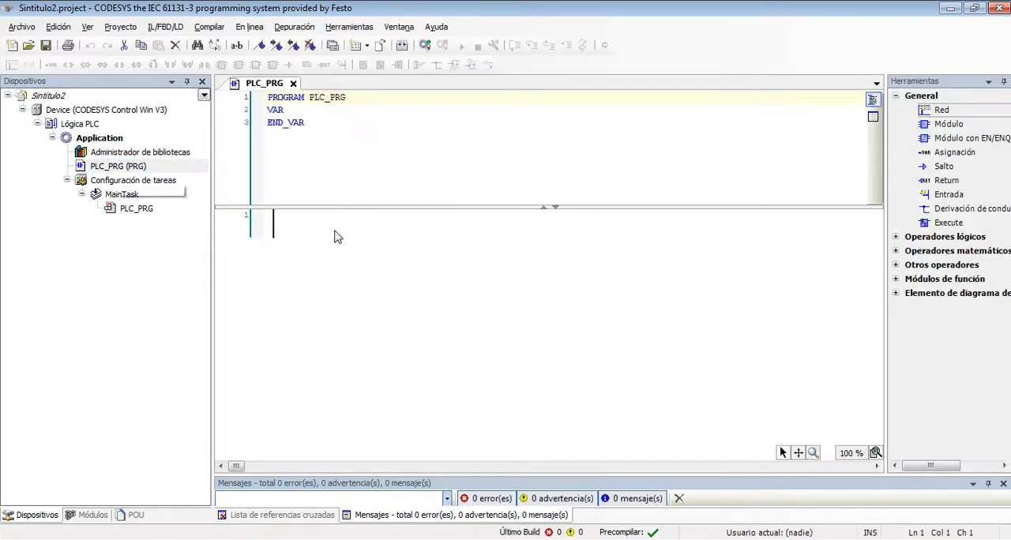
left_click(249, 27)
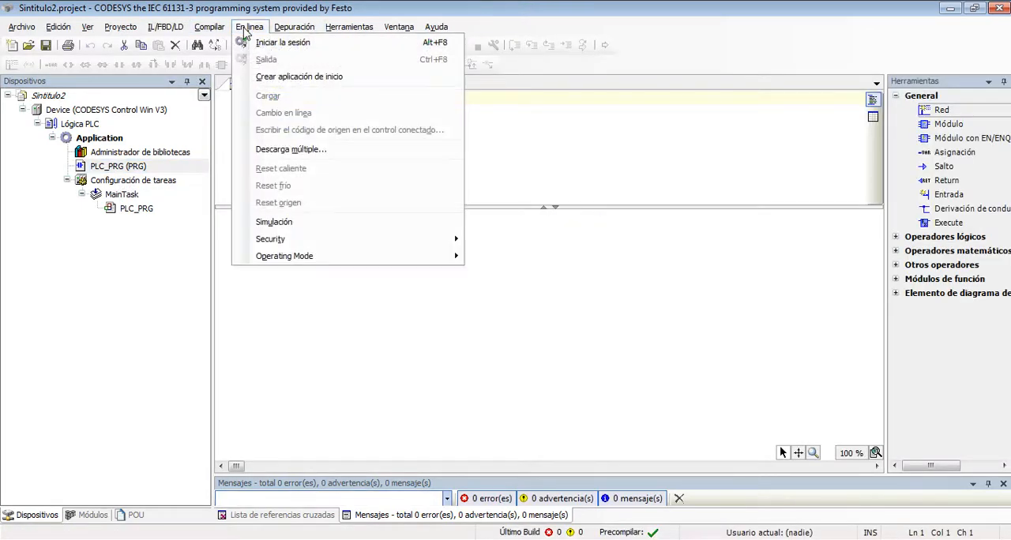
left_click(292, 224)
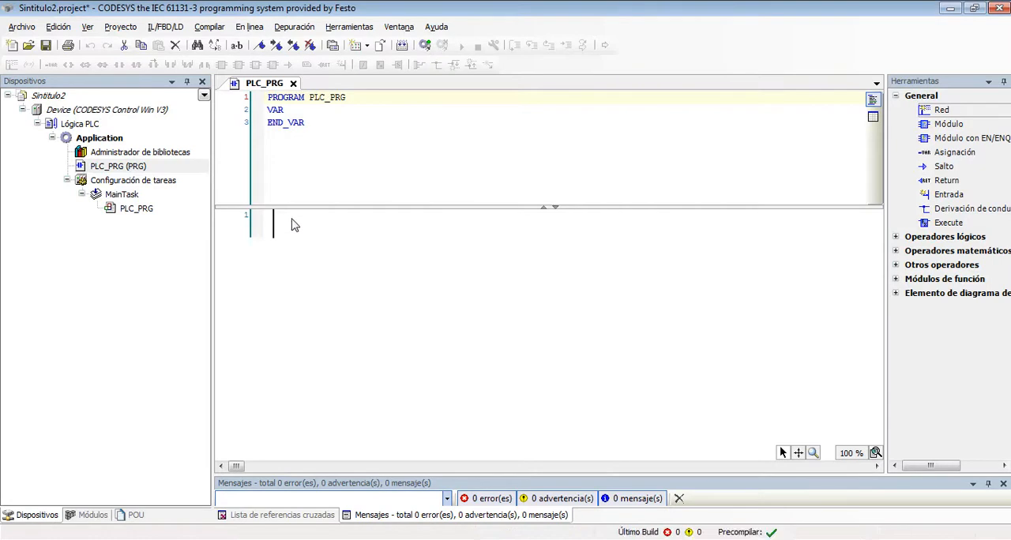
- Log in to the simulated device, download and start the application, and log out again
left_click(425, 46)
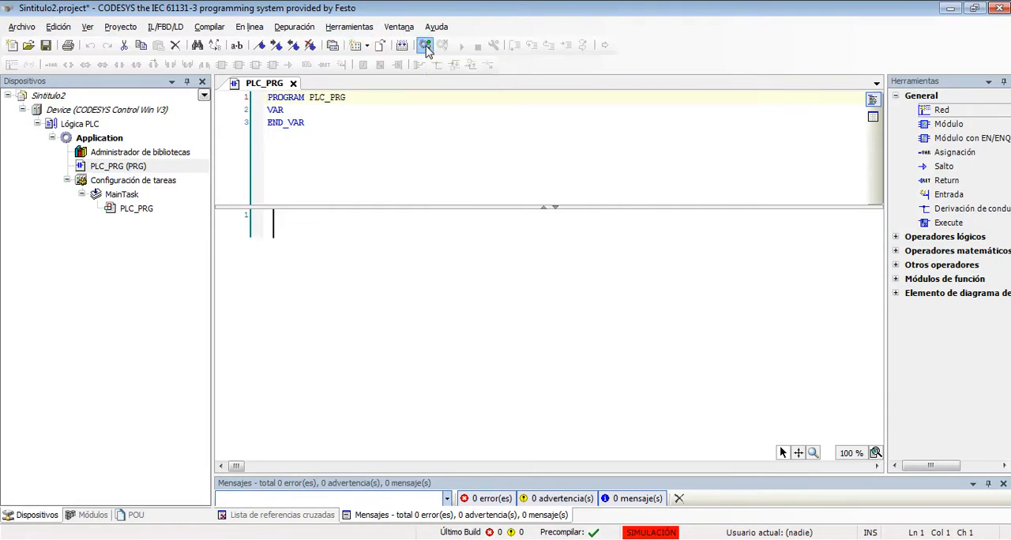
left_click(504, 311)
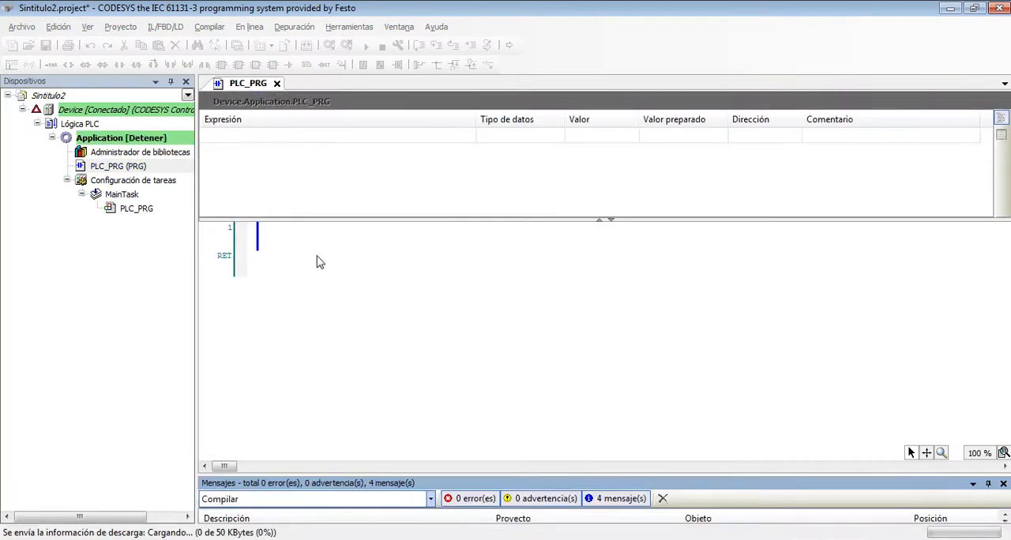
left_click(367, 47)
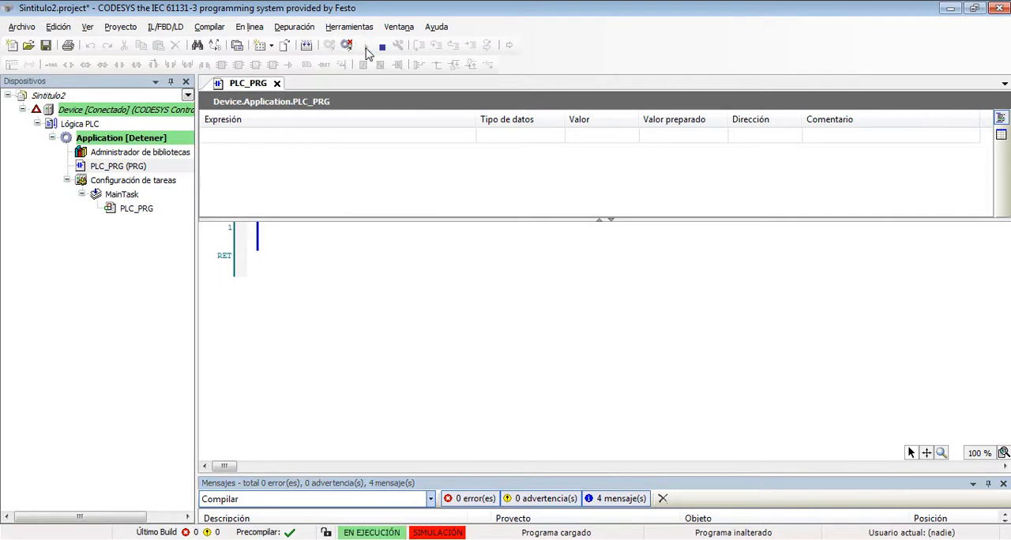
left_click(347, 47)
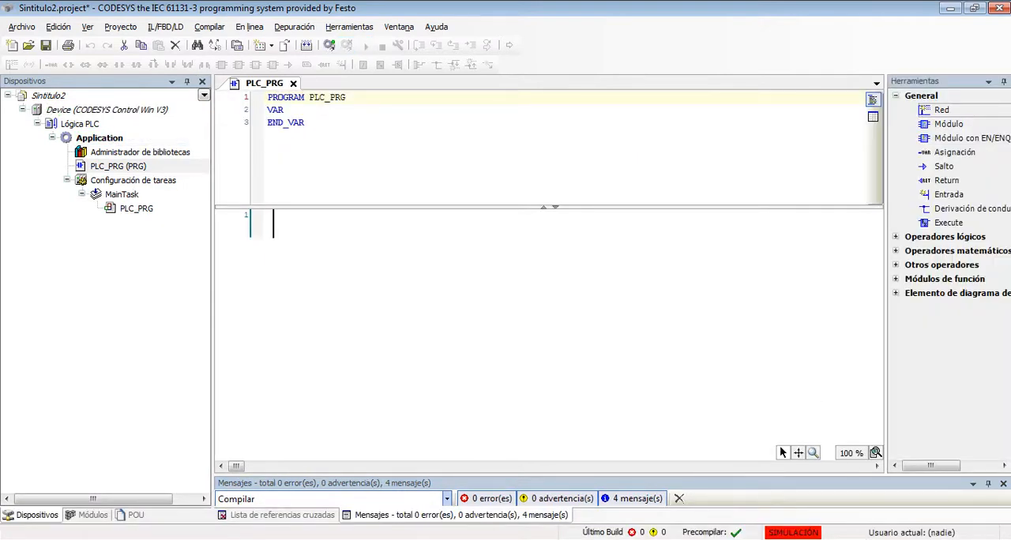
- Find "control win" among the Windows programs and launch CODESYS Control Win V3 SysTray
left_click(859, 539)
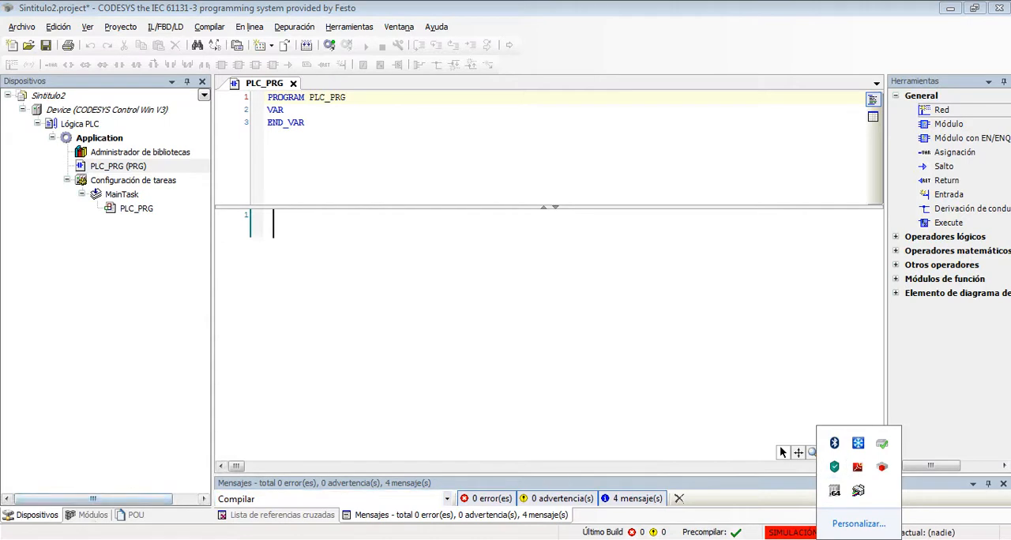
key("super")
type("c")
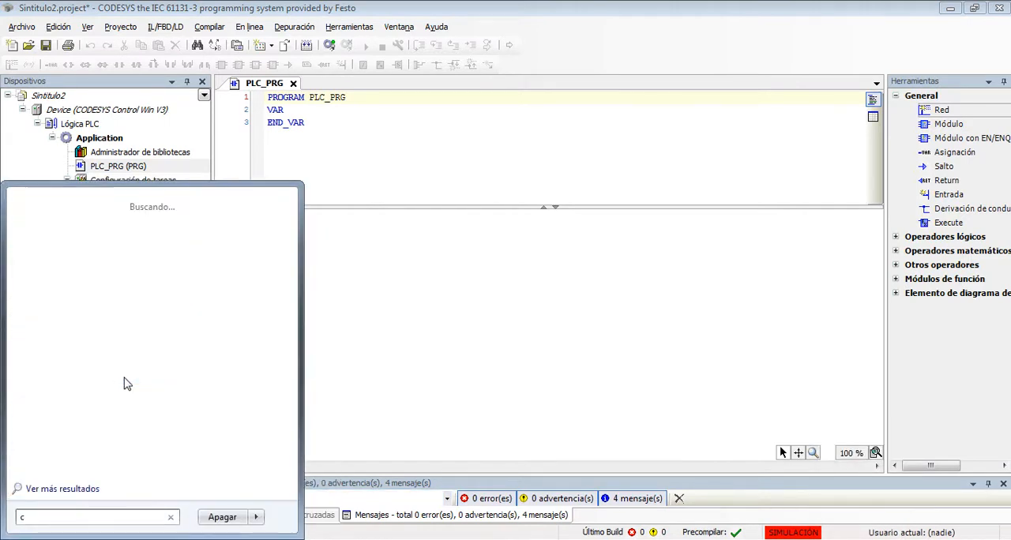
type("ontrol win")
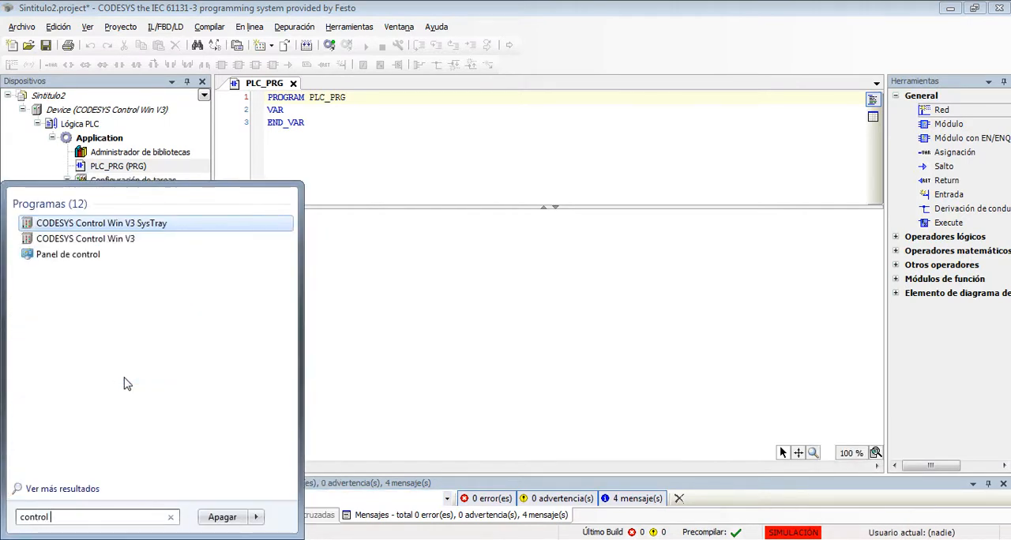
left_click(150, 223)
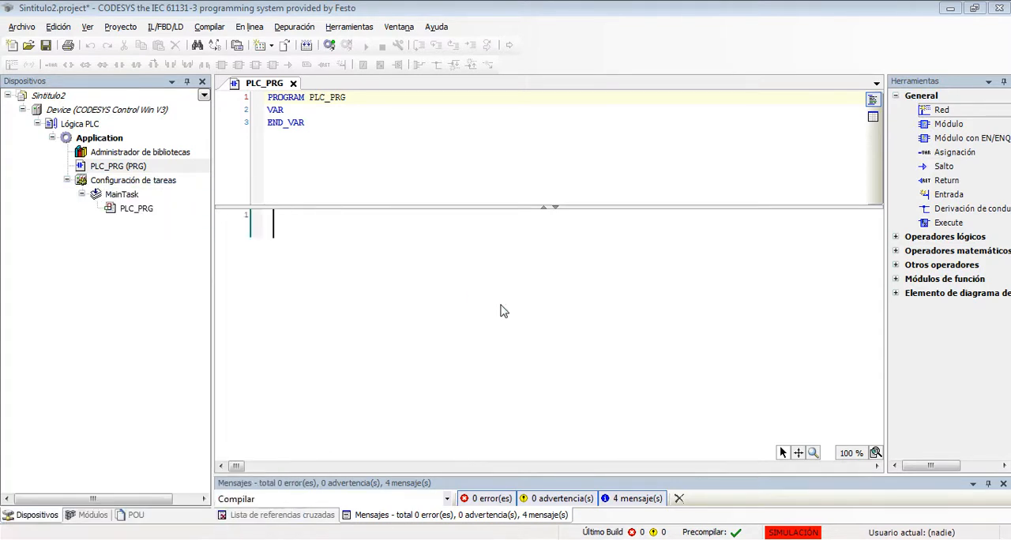
- Turn off simulation mode and open the communication settings of the CODESYS Control Win V3 device
left_click(250, 27)
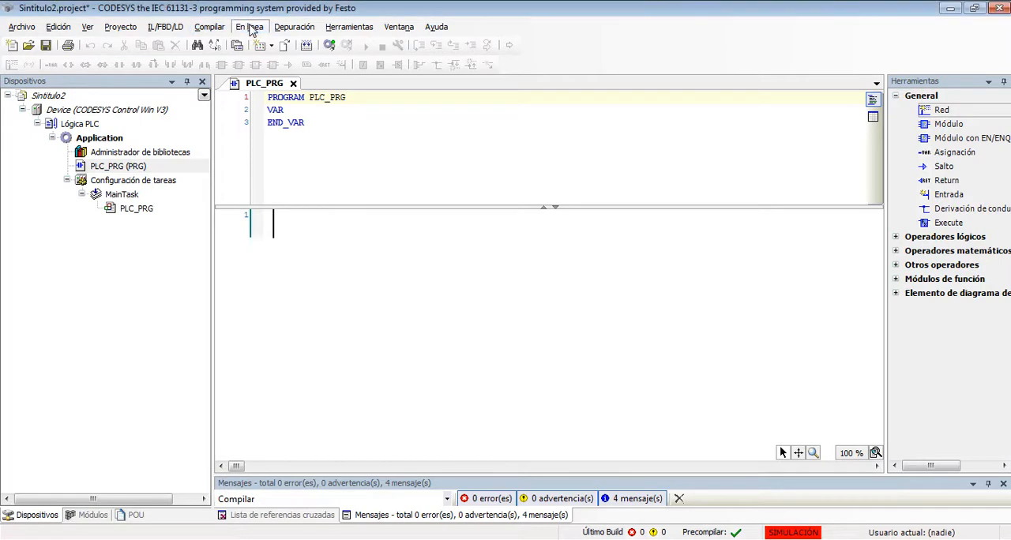
left_click(274, 221)
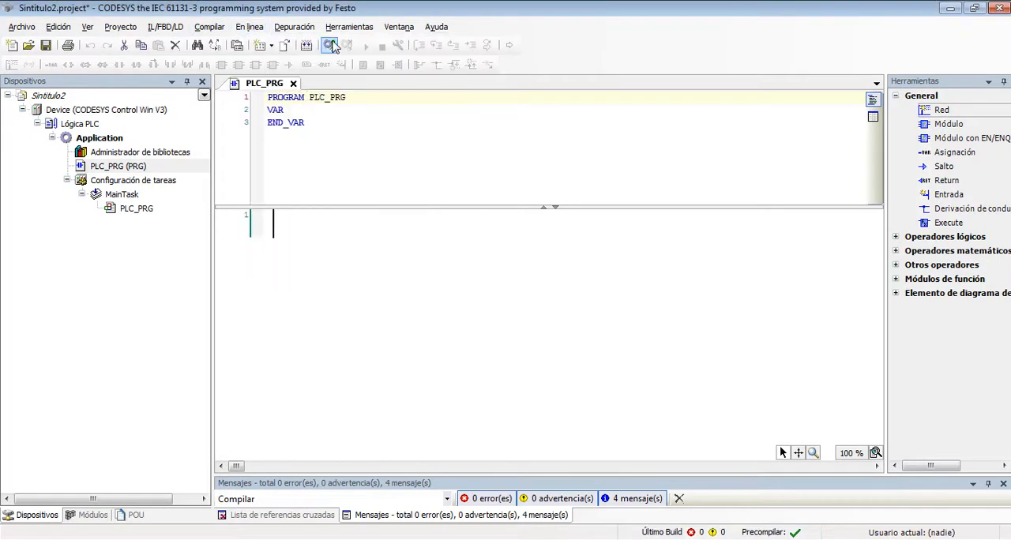
double_click(136, 112)
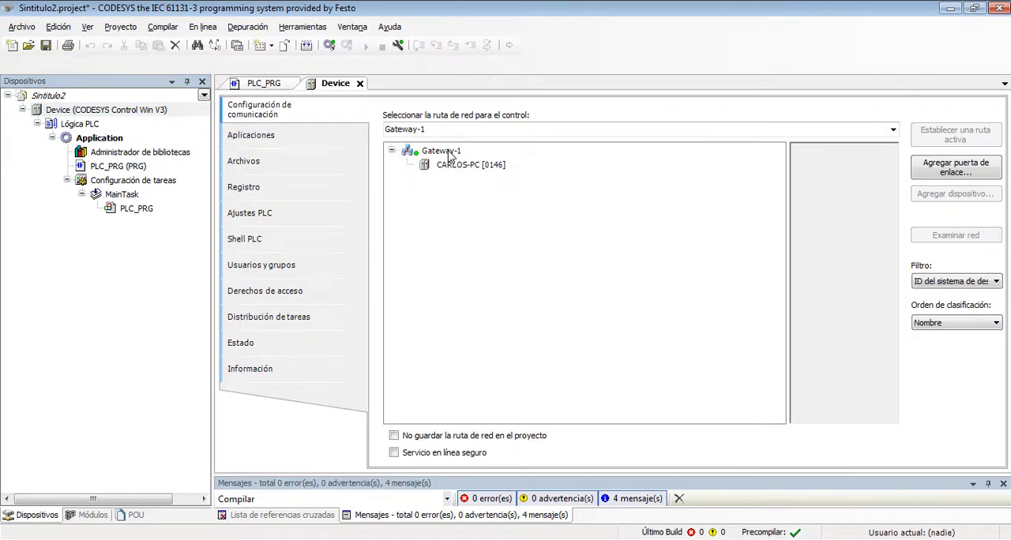
- Start the Control Win PLC, accepting its security notice, and set the [0043] device under Gateway-1 as the active path
left_click(449, 155)
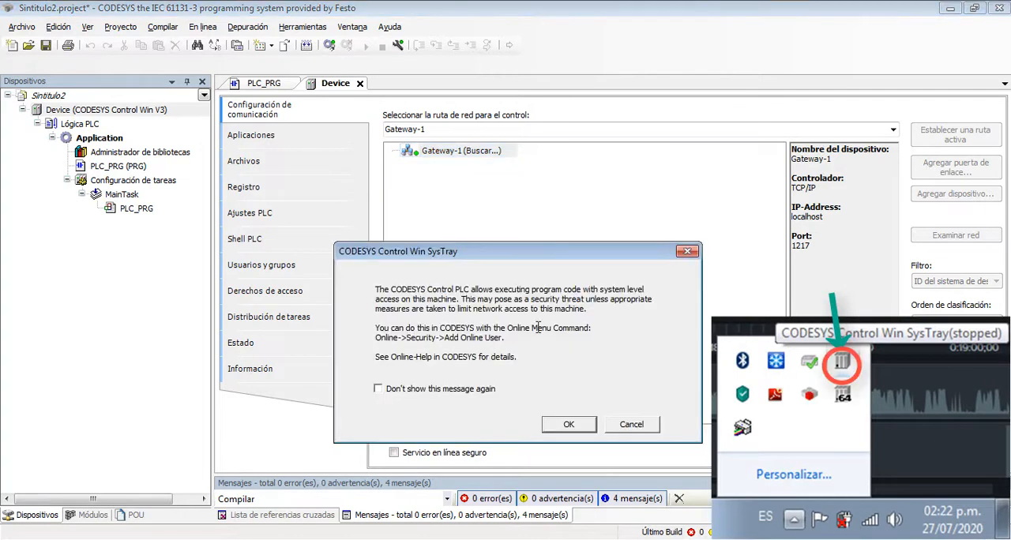
left_click(566, 426)
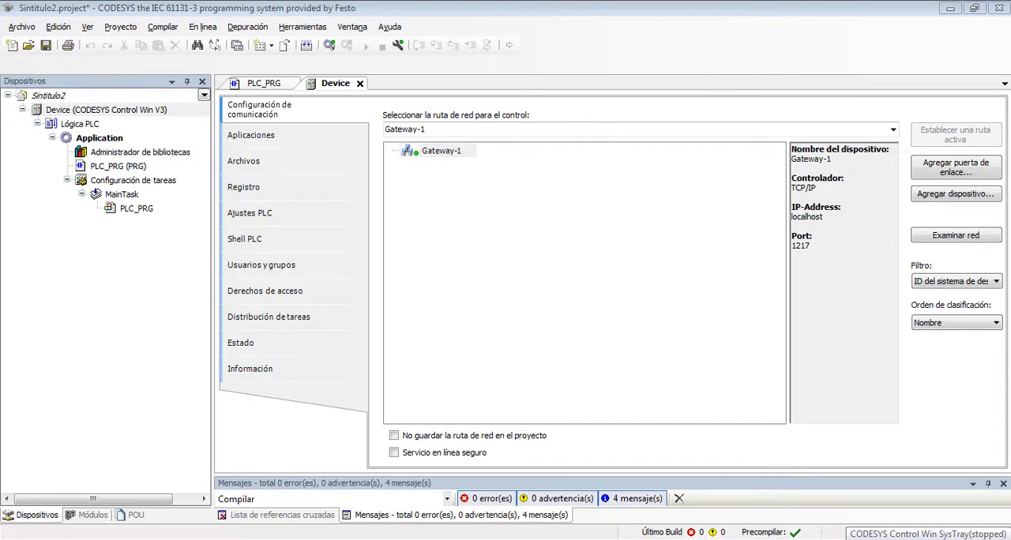
left_click(442, 153)
double_click(443, 153)
left_click(501, 166)
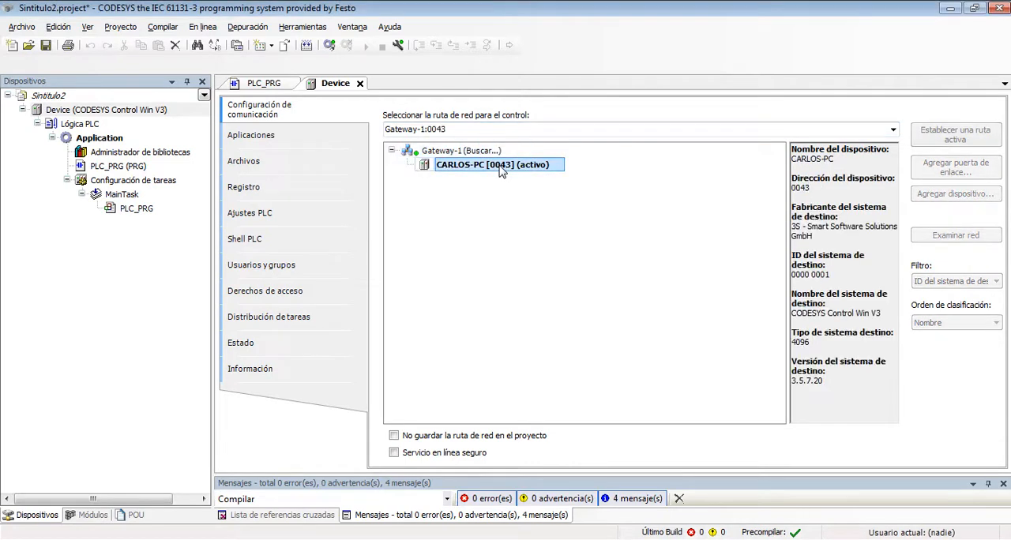
- Log in to the Control Win V3 device, download and run the application, and log out
left_click(329, 45)
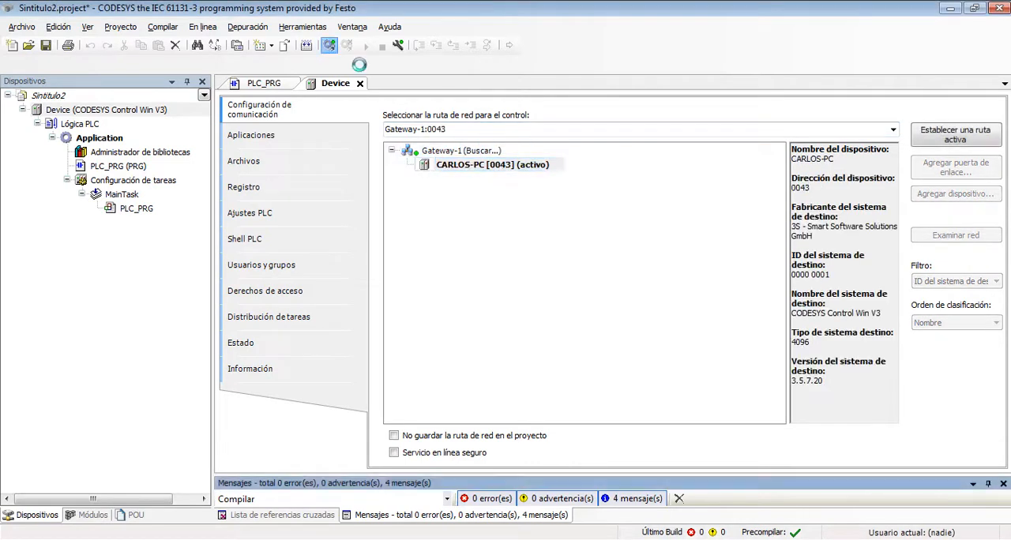
left_click(499, 313)
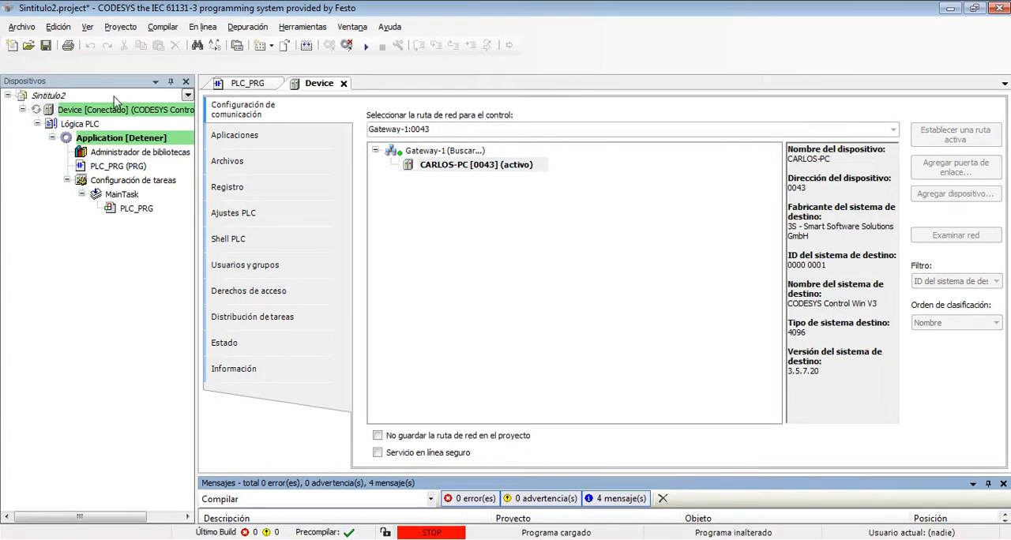
left_click(365, 46)
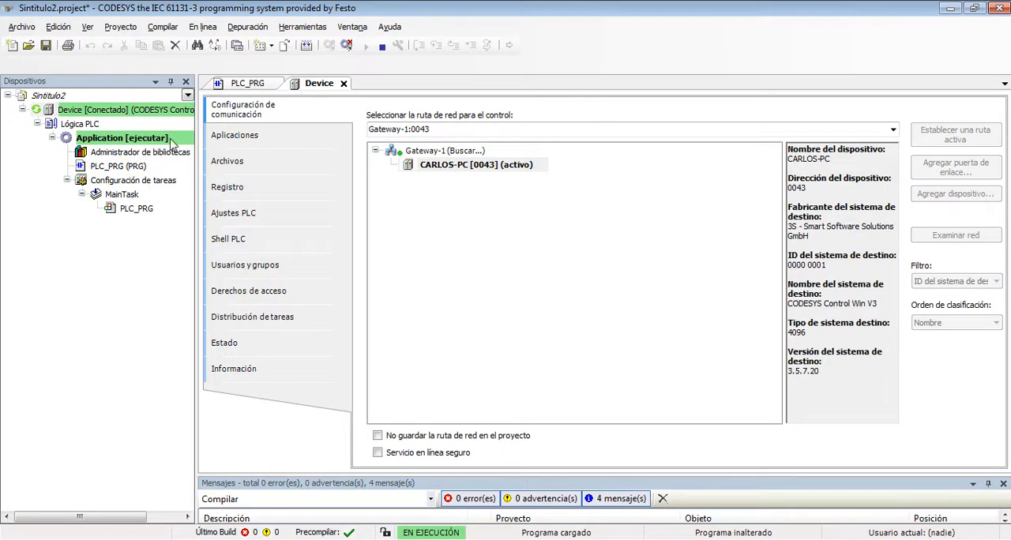
left_click(202, 26)
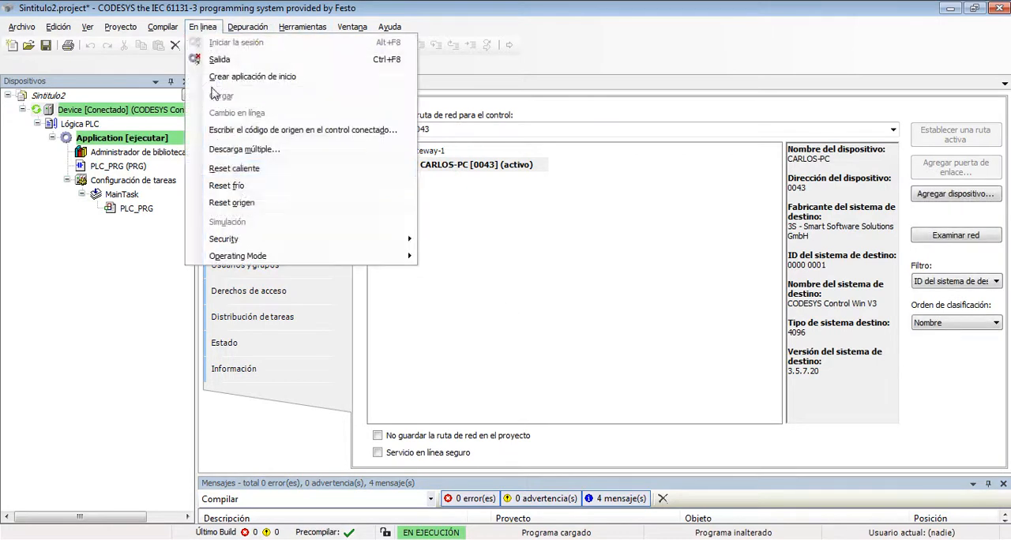
left_click(551, 269)
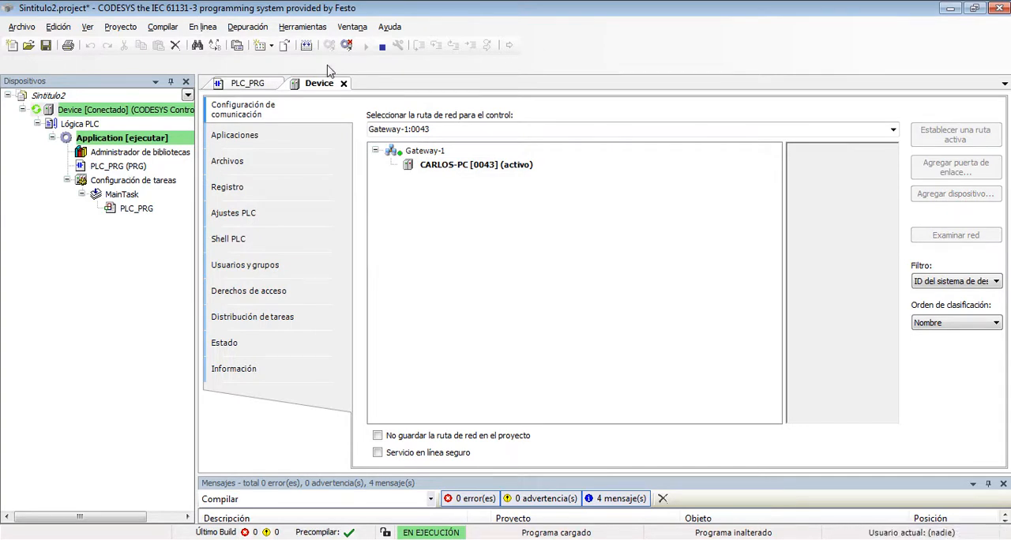
left_click(346, 45)
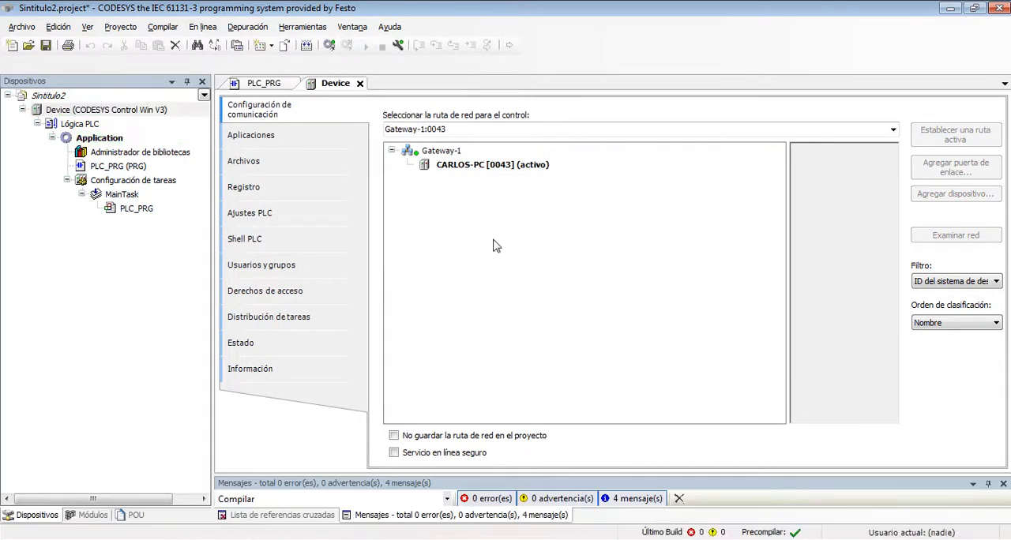
- Close CODESYS provided by Festo without saving the project and delete all the Sintitulo2 files
left_click(999, 8)
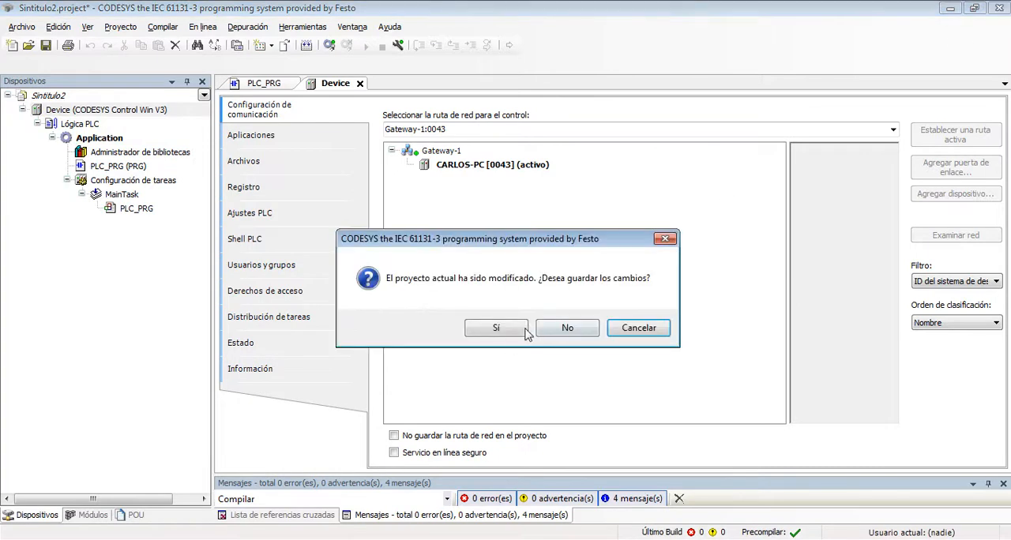
left_click(562, 328)
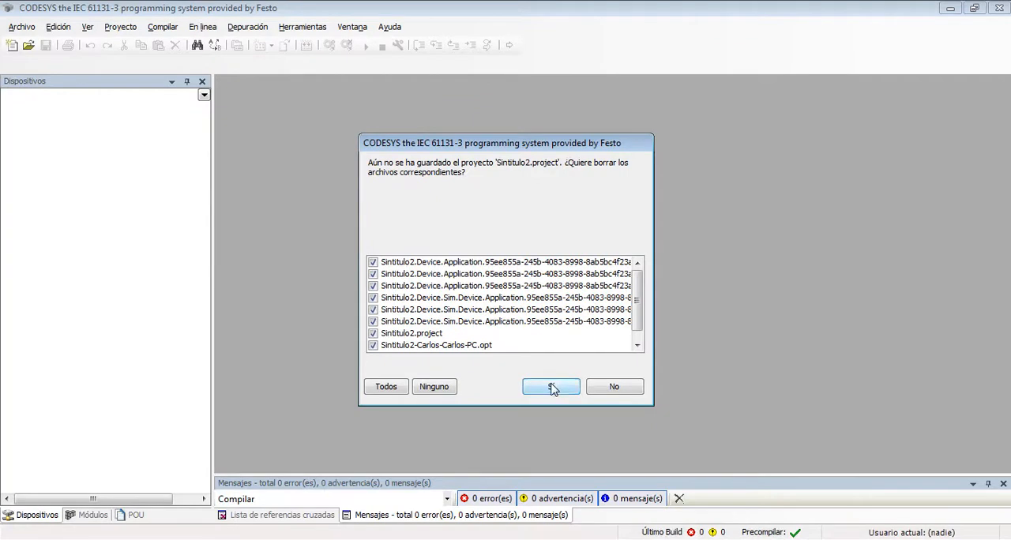
left_click(551, 387)
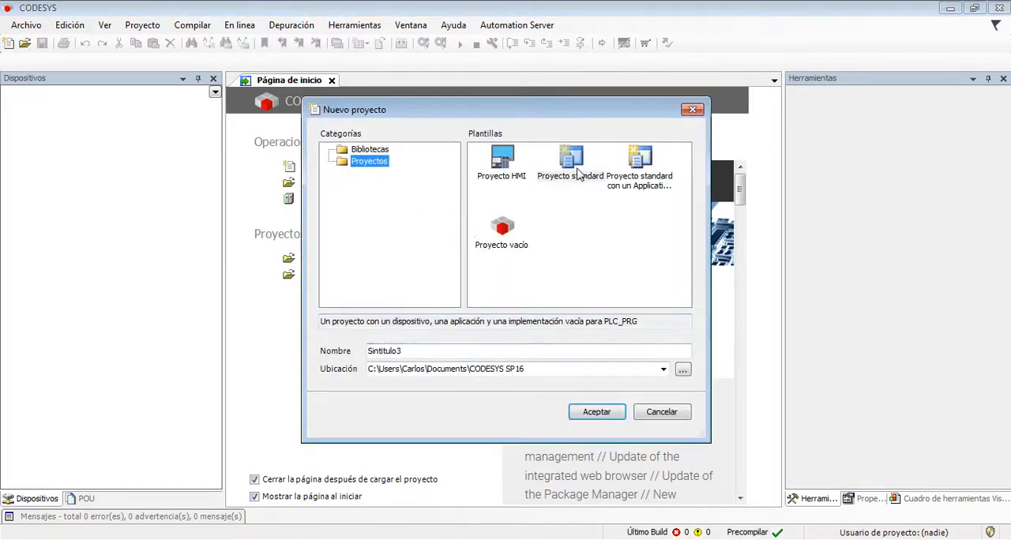
- In CODESYS SP16, create standard project Sintitulo3 with device CODESYS Control Win V3 x64 and PLC_PRG in Diagrama de contactos (LD)
left_click(573, 158)
left_click(598, 412)
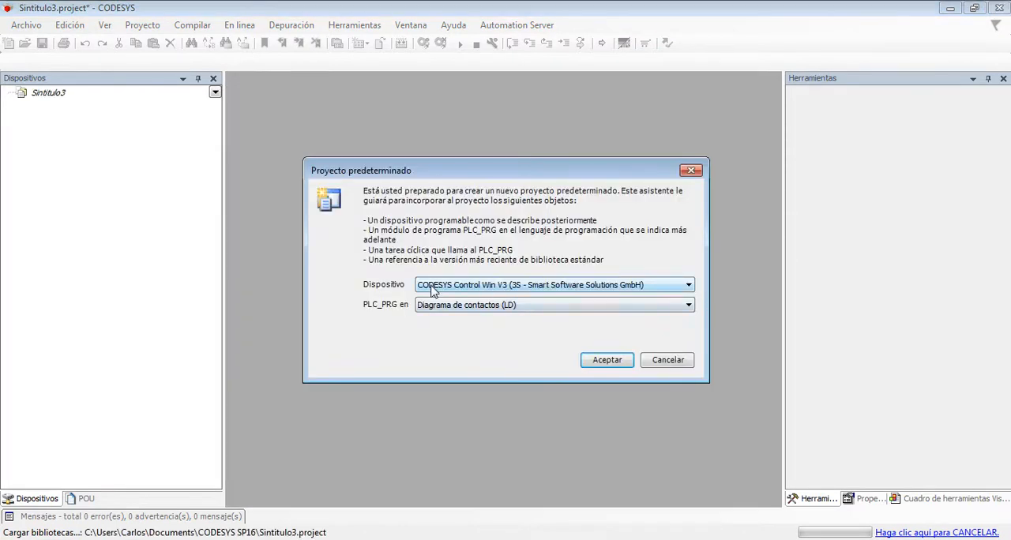
left_click(513, 292)
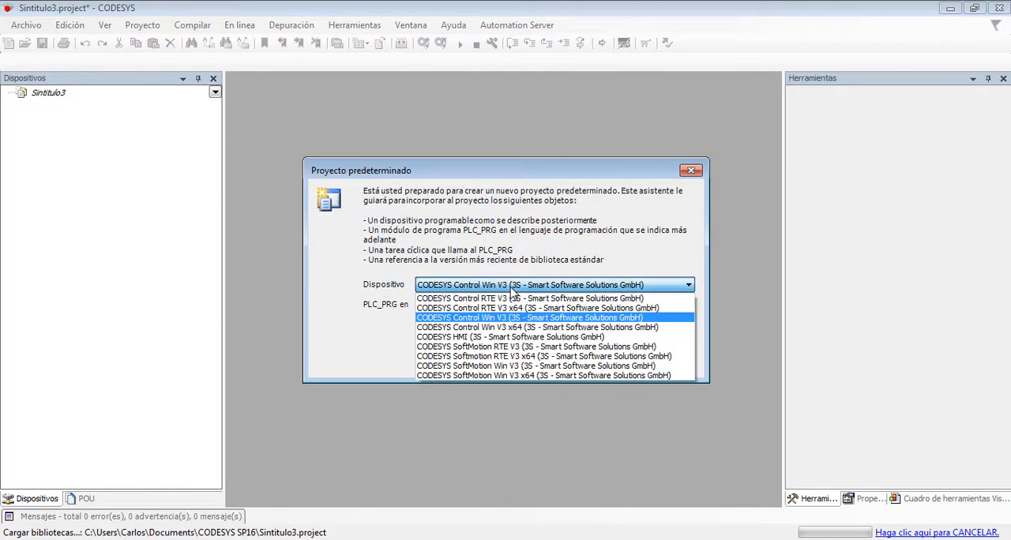
left_click(519, 327)
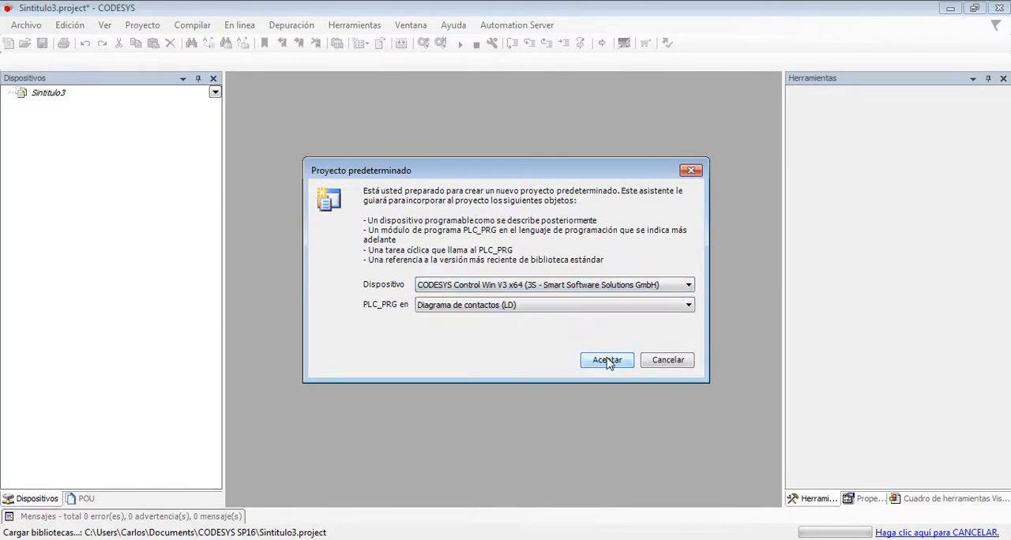
left_click(607, 361)
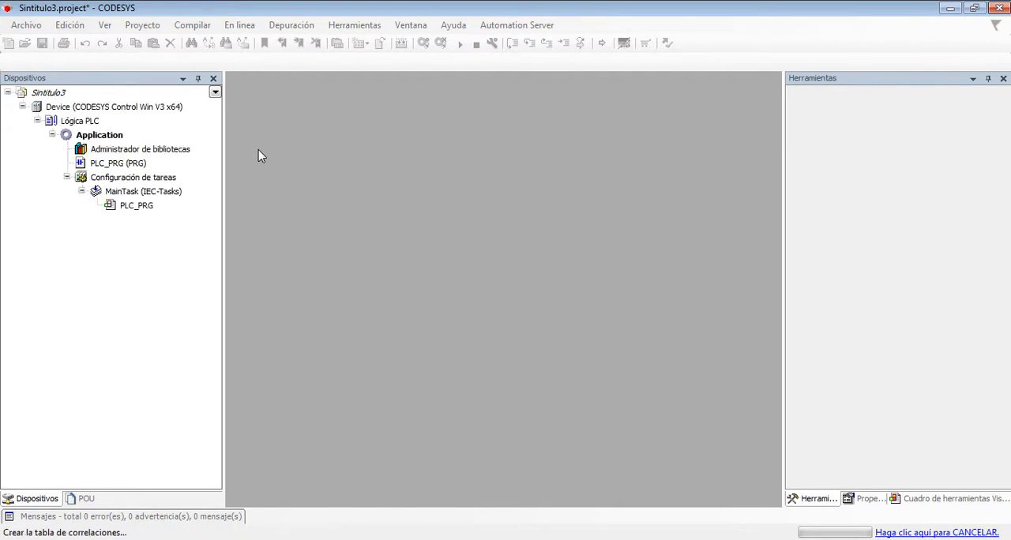
- Open the PLC_PRG program of Sintitulo3 and enable simulation mode
left_click(123, 166)
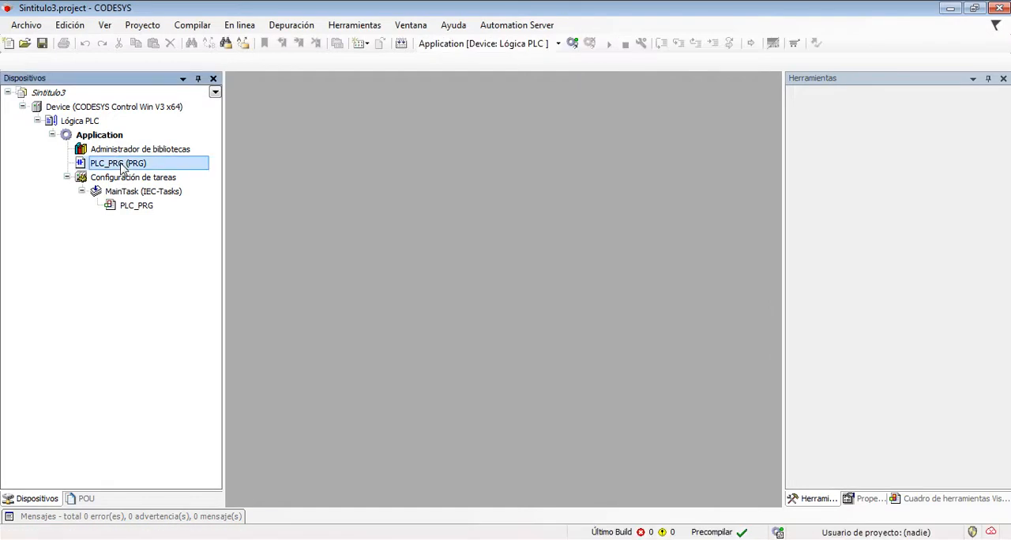
double_click(122, 163)
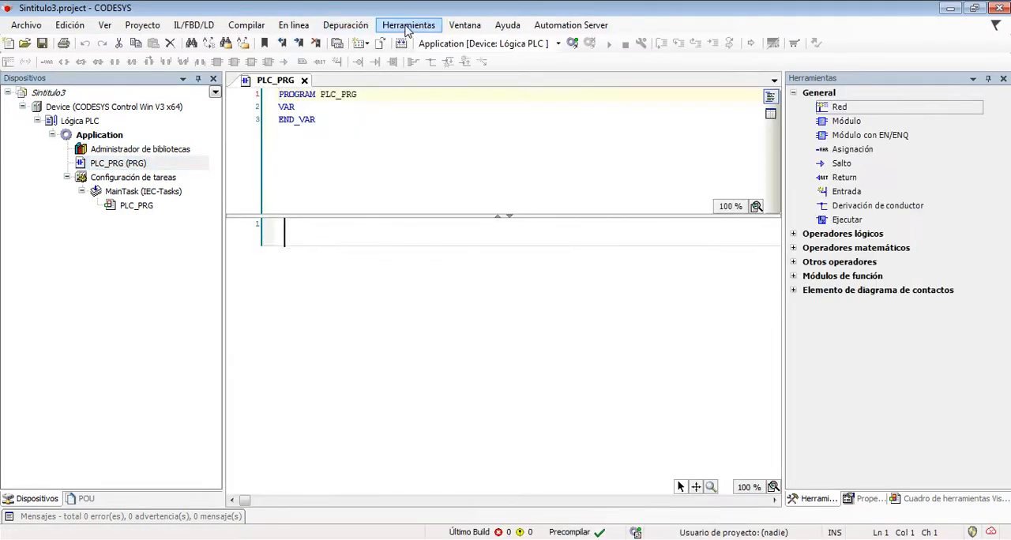
left_click(293, 25)
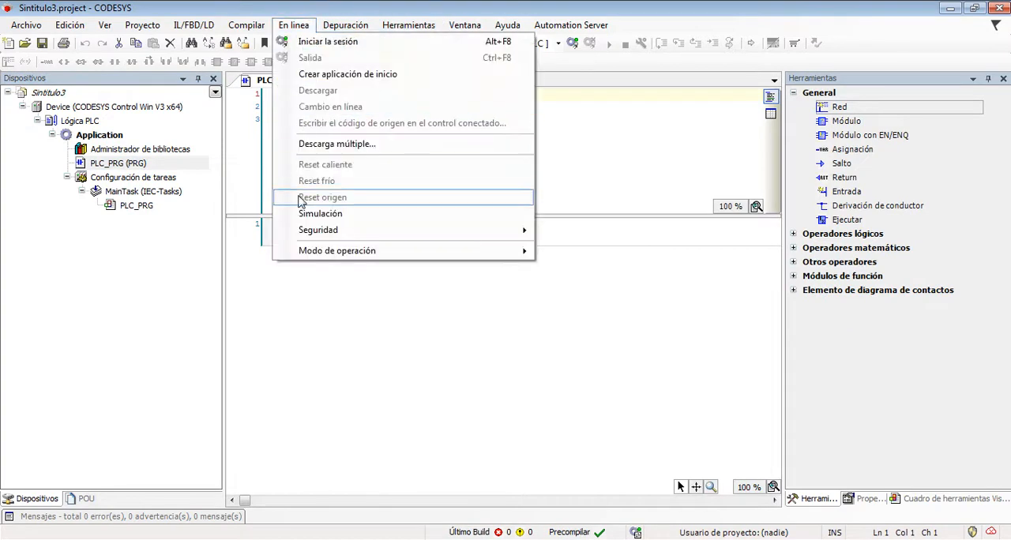
left_click(304, 214)
- Log in to the simulated x64 device, create and load the application, run it, and log out
left_click(571, 43)
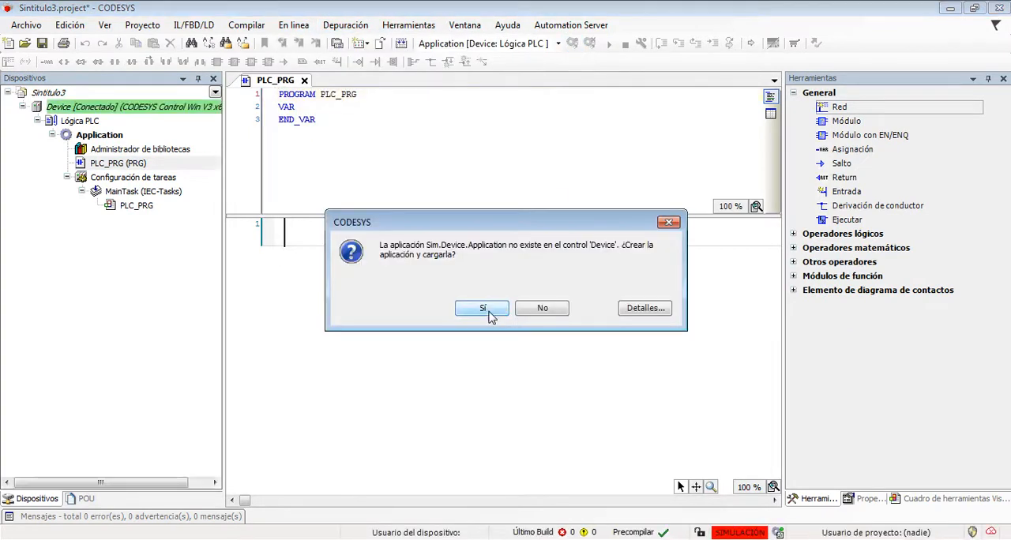
left_click(483, 308)
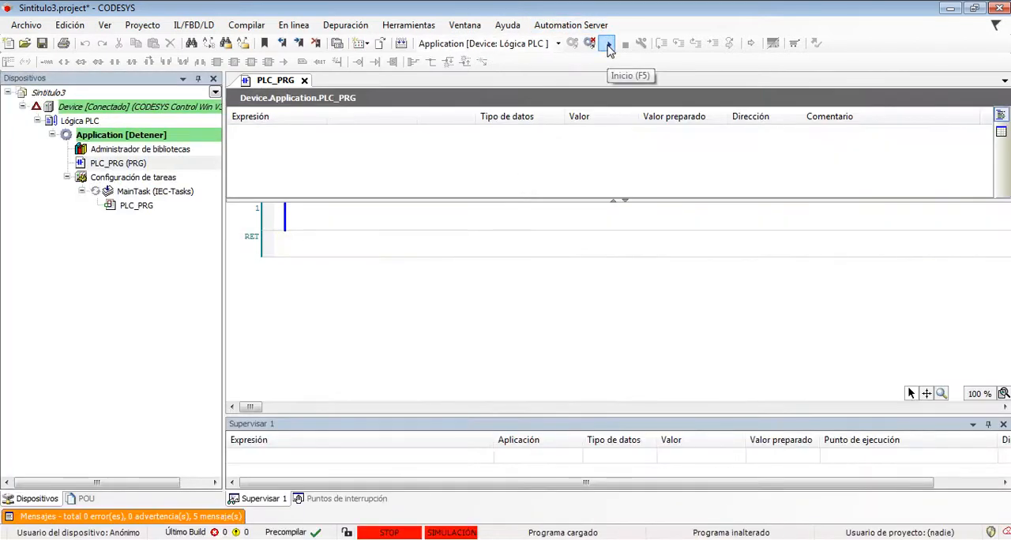
left_click(607, 45)
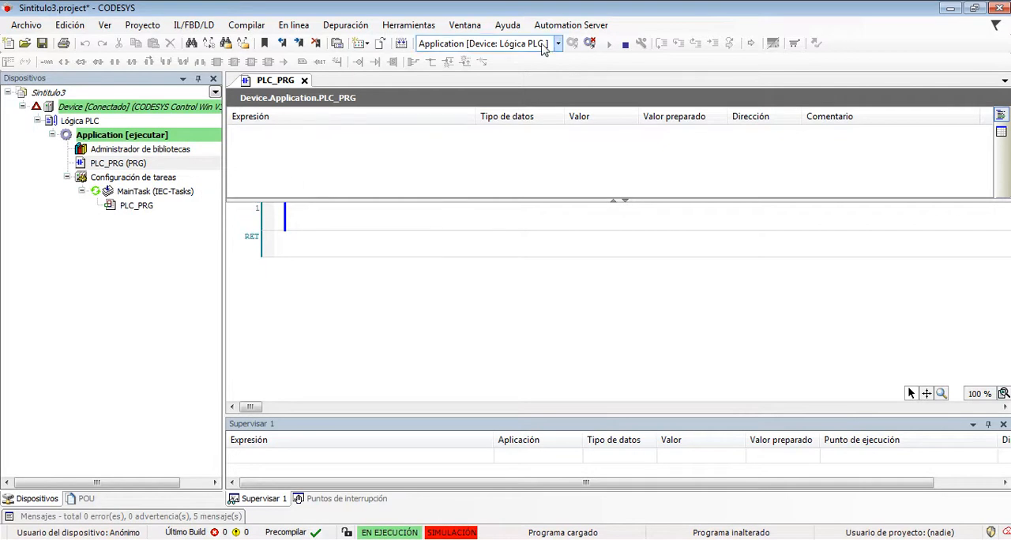
left_click(589, 43)
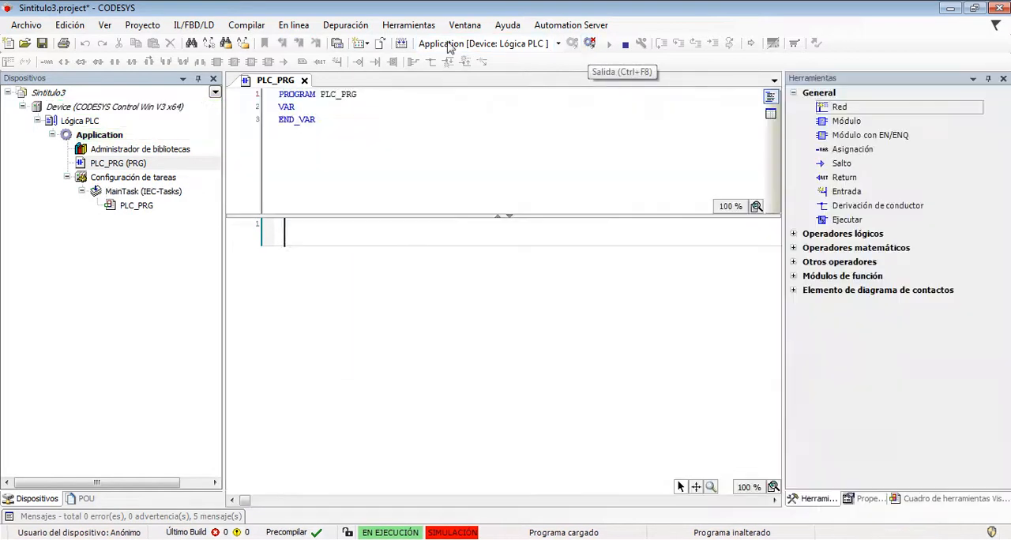
- Stop the 32-bit CODESYS Control Win PLC and start the x64 Control Win PLC, accepting its security notice
left_click(124, 107)
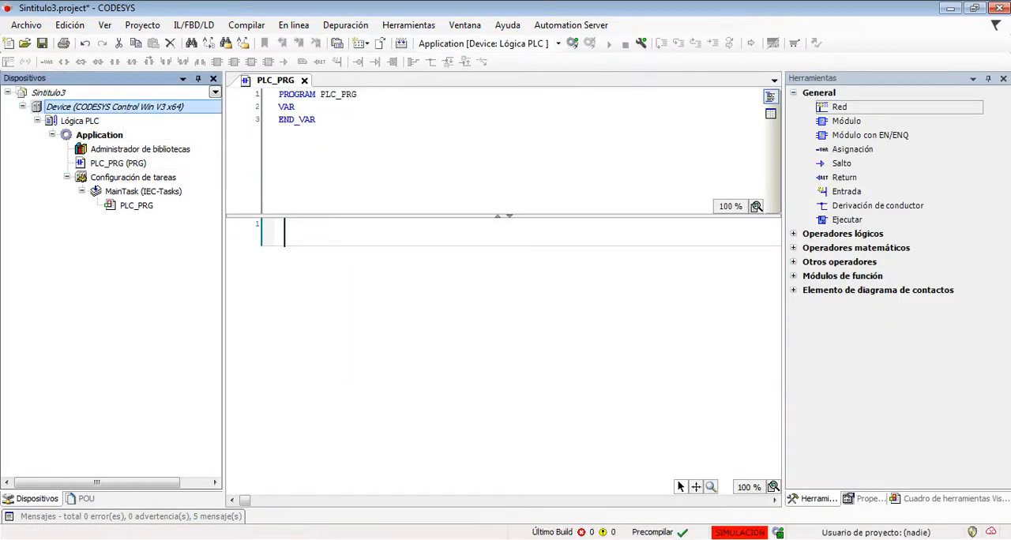
left_click(859, 539)
right_click(896, 445)
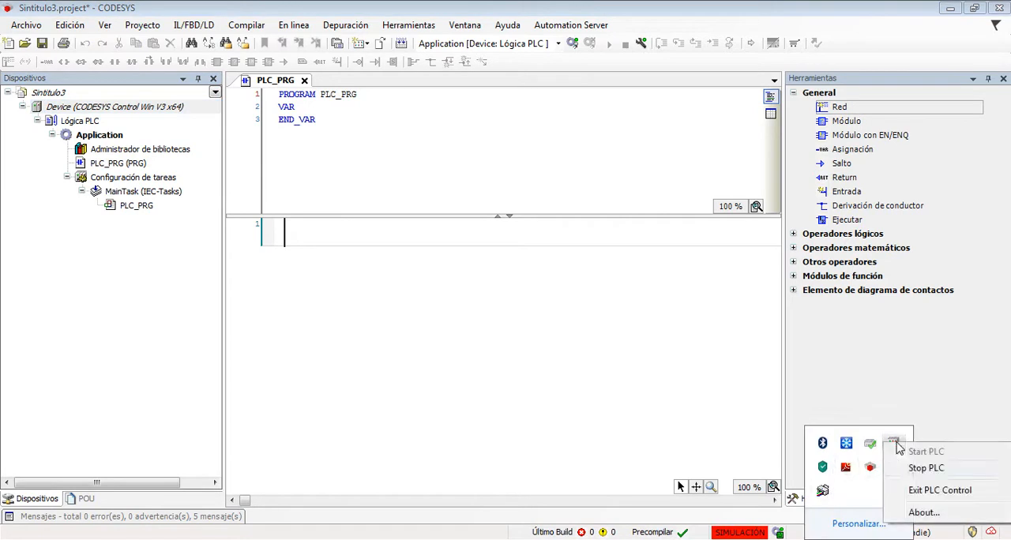
left_click(917, 468)
left_click(859, 539)
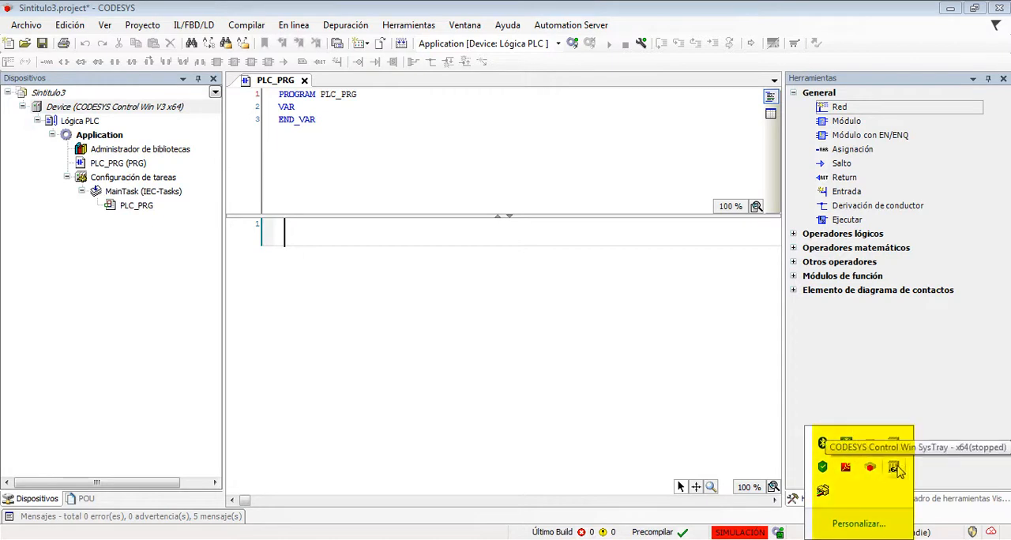
right_click(899, 471)
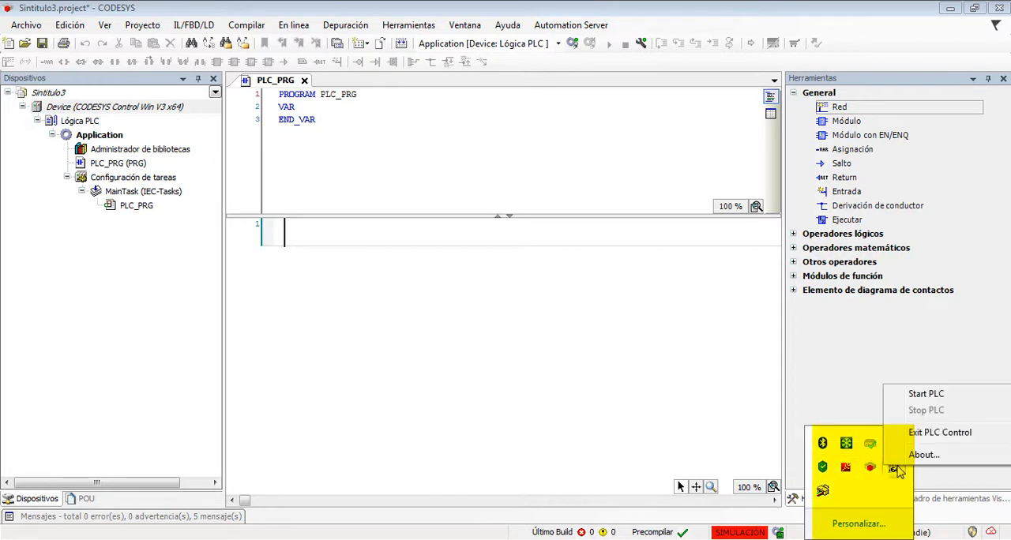
left_click(916, 389)
left_click(585, 430)
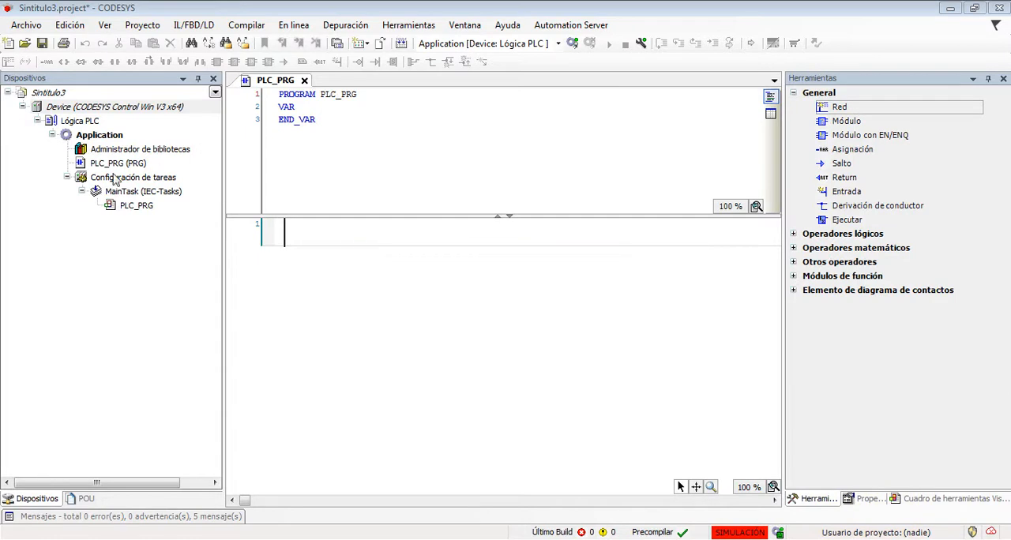
- Open the device's communication settings, disable simulation mode, and scan the network to select the PLC with address 0043 under Gateway-1
left_click(91, 111)
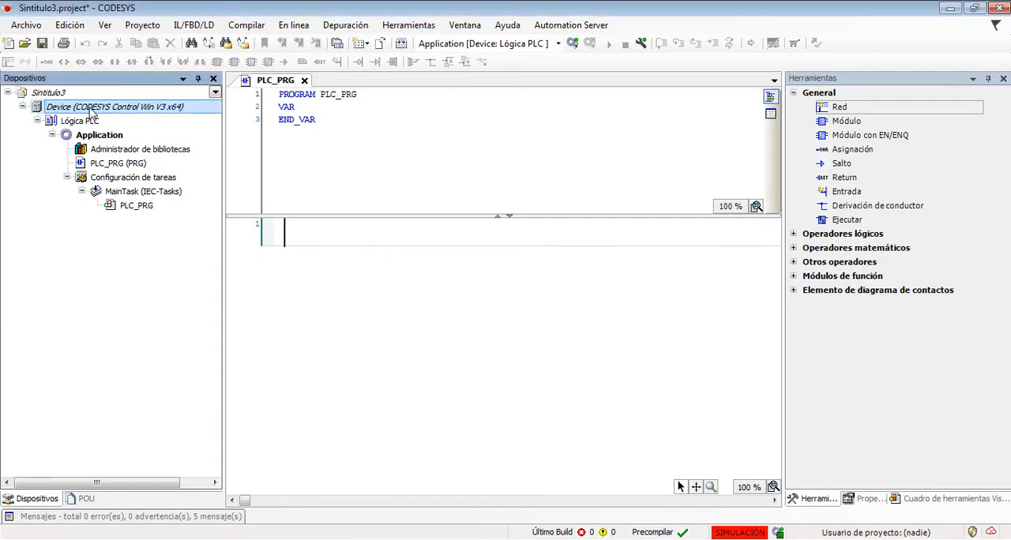
double_click(91, 113)
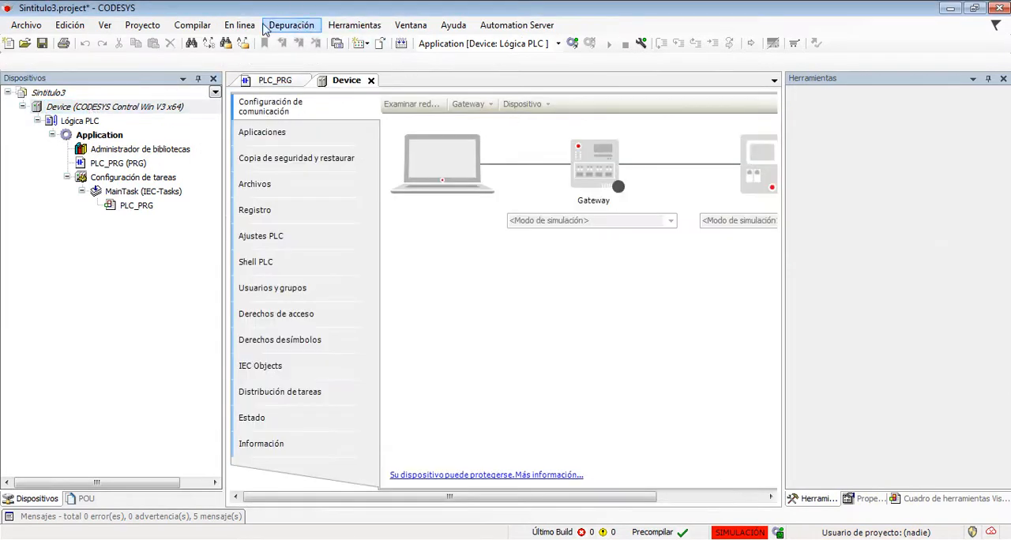
left_click(241, 25)
left_click(249, 215)
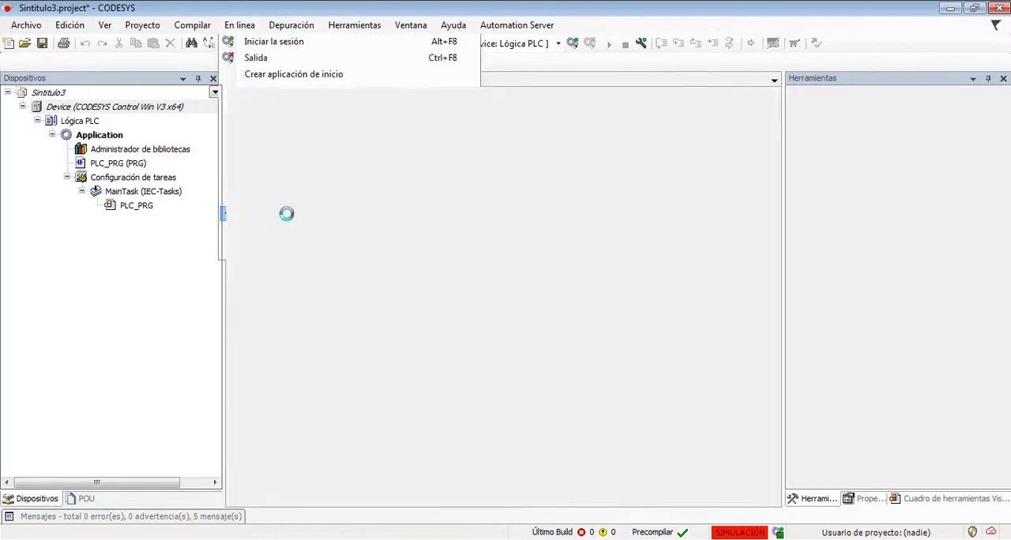
left_click(424, 111)
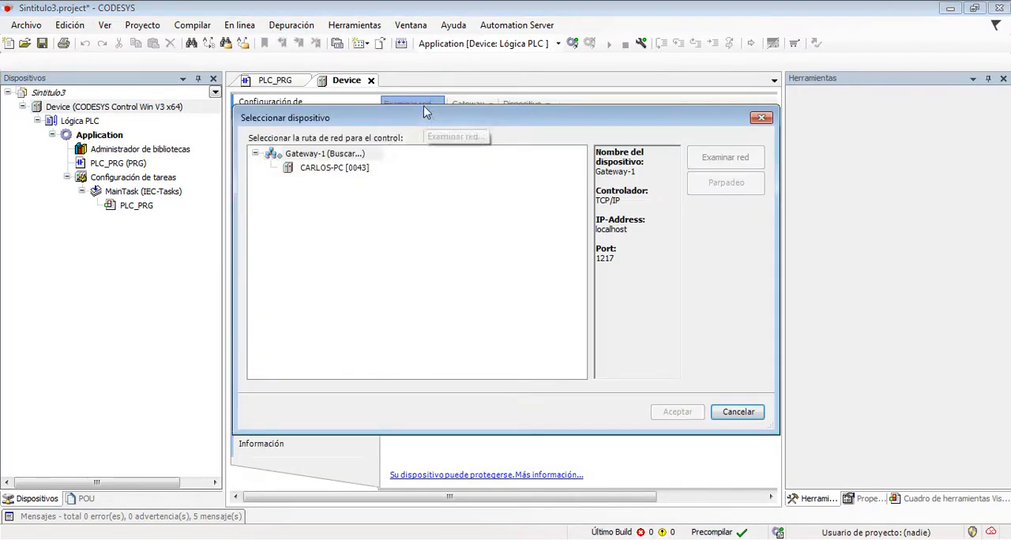
left_click(311, 157)
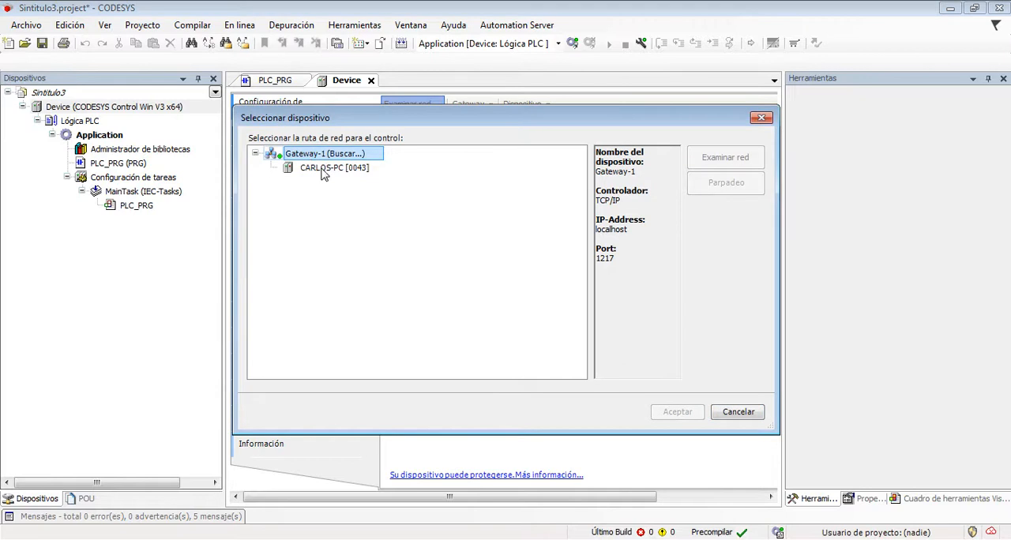
double_click(323, 169)
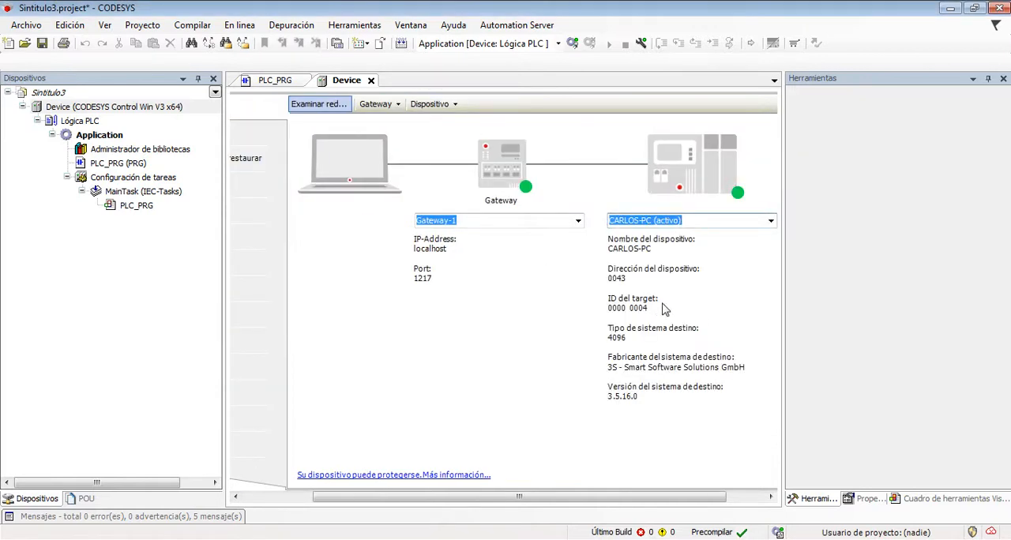
- Log in to the x64 Control Win PLC, create and load the application, run it, and log out
left_click(572, 45)
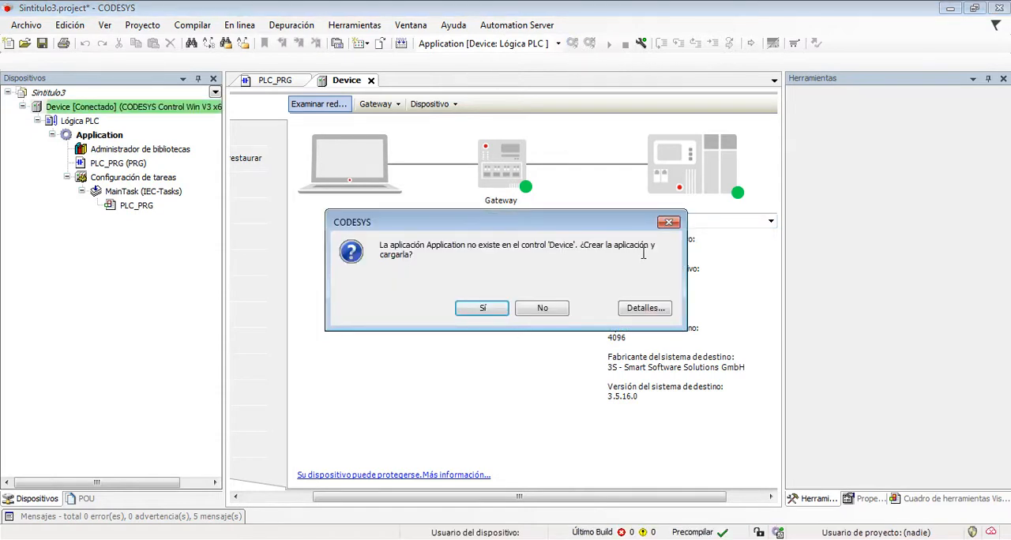
left_click(500, 310)
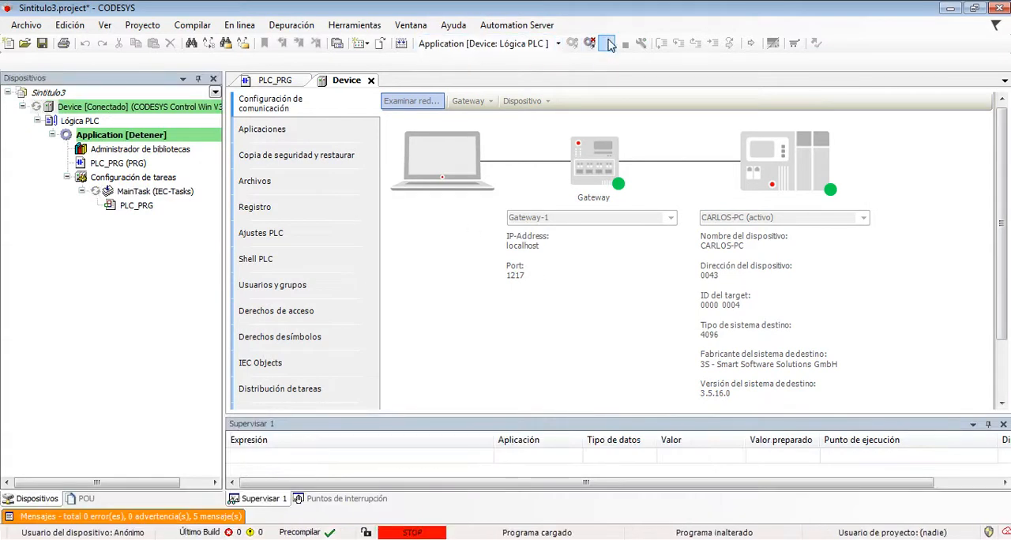
left_click(610, 44)
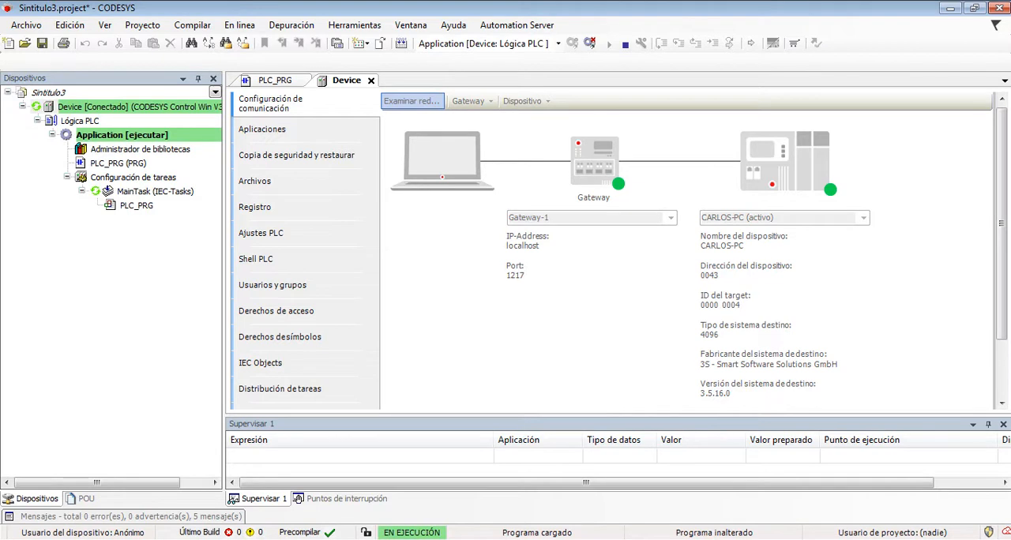
left_click(860, 539)
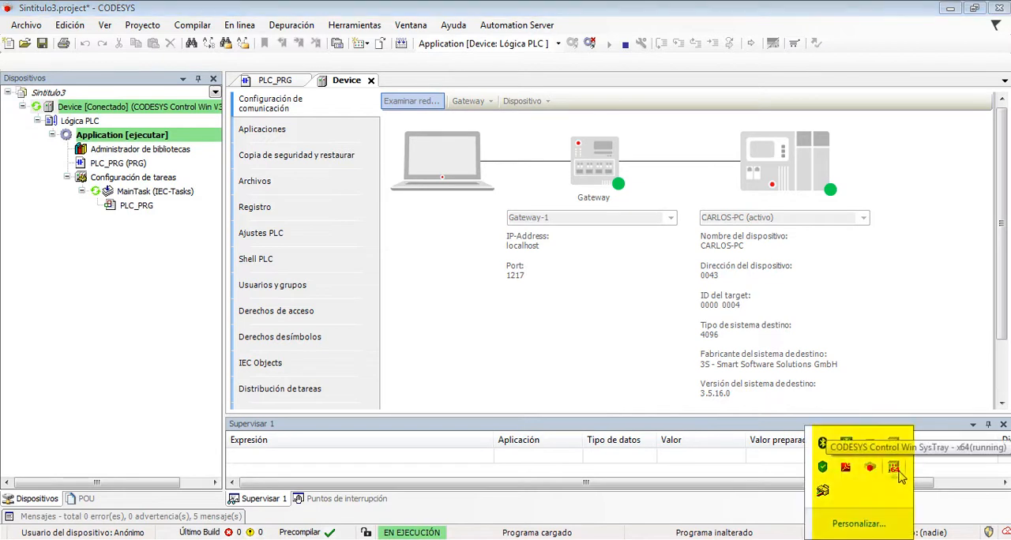
left_click(593, 43)
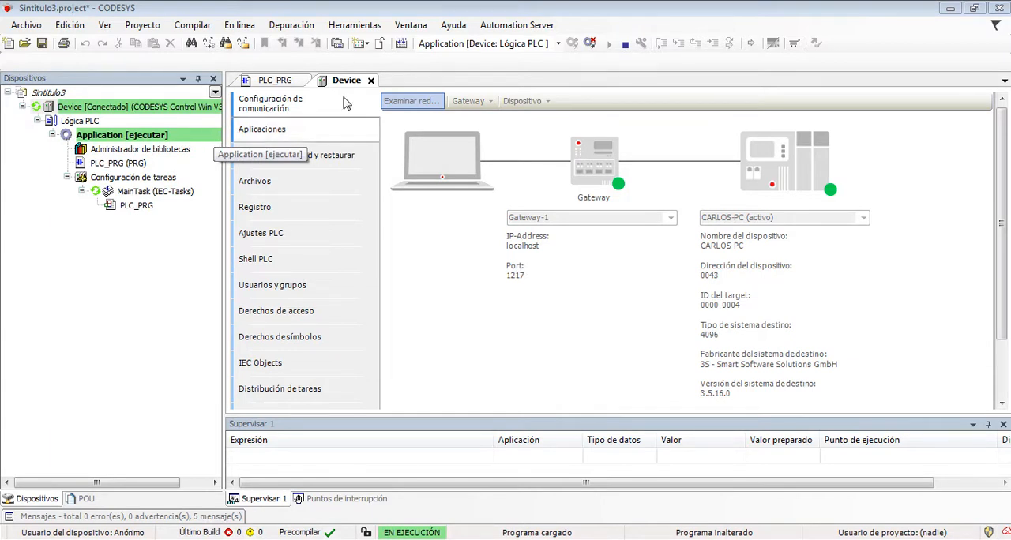
left_click(588, 45)
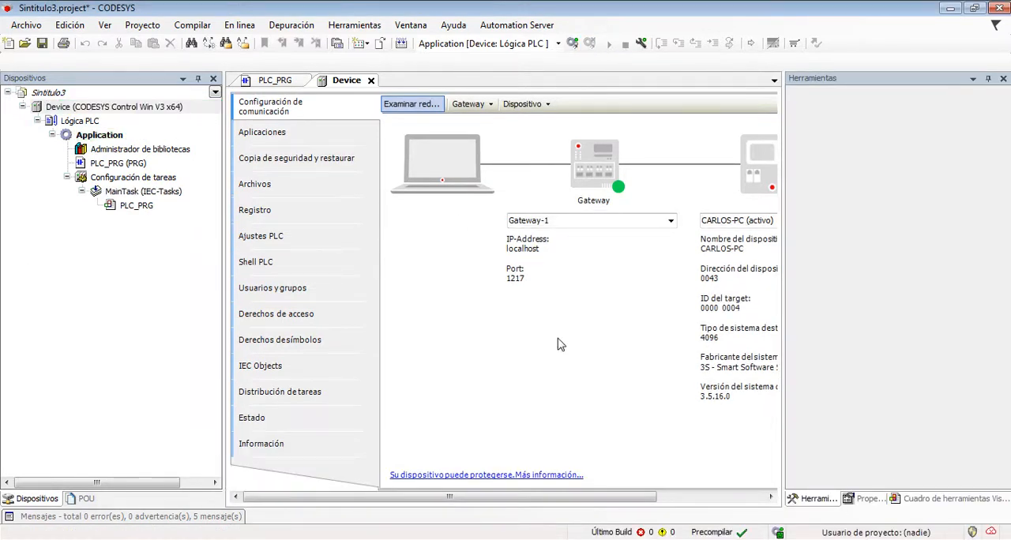
left_click(1000, 8)
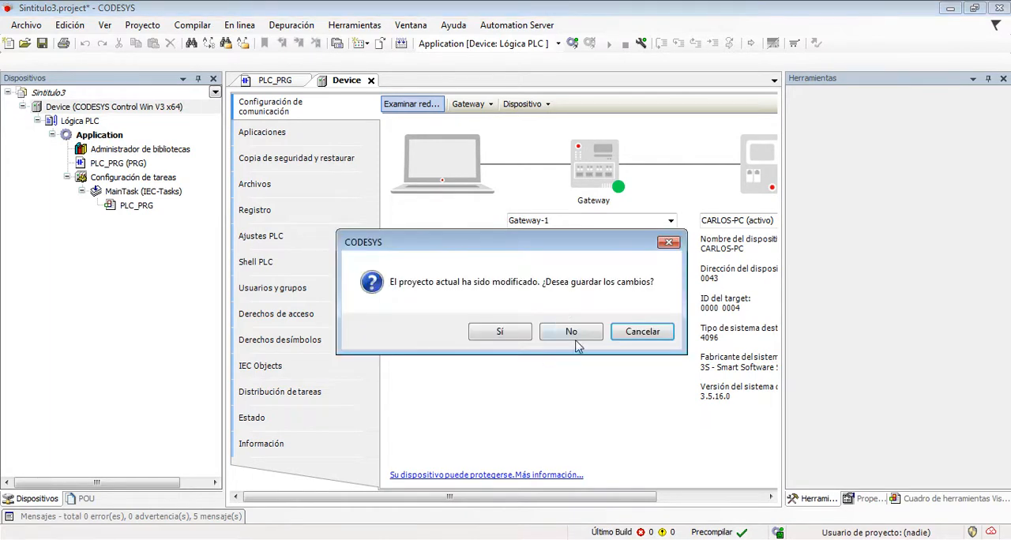
left_click(620, 338)
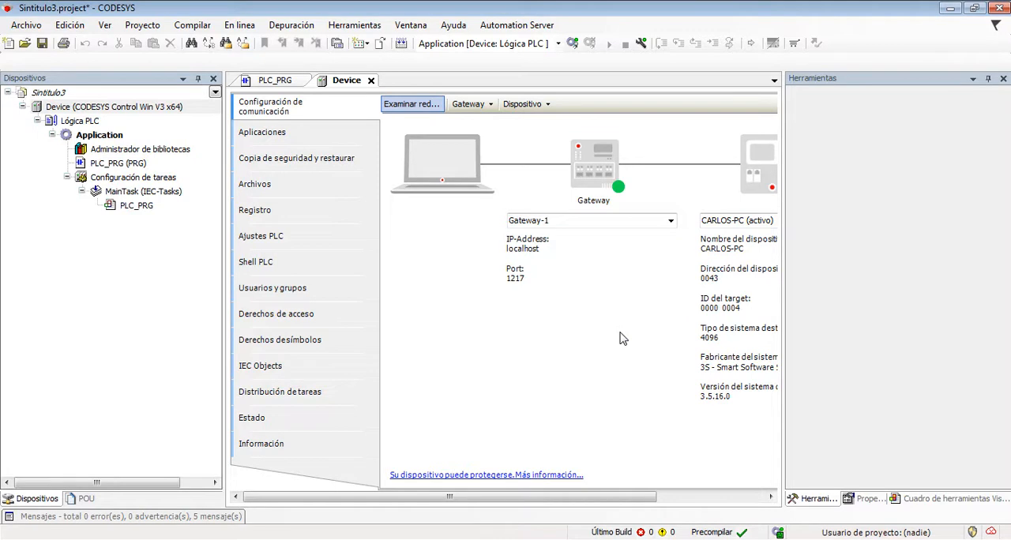